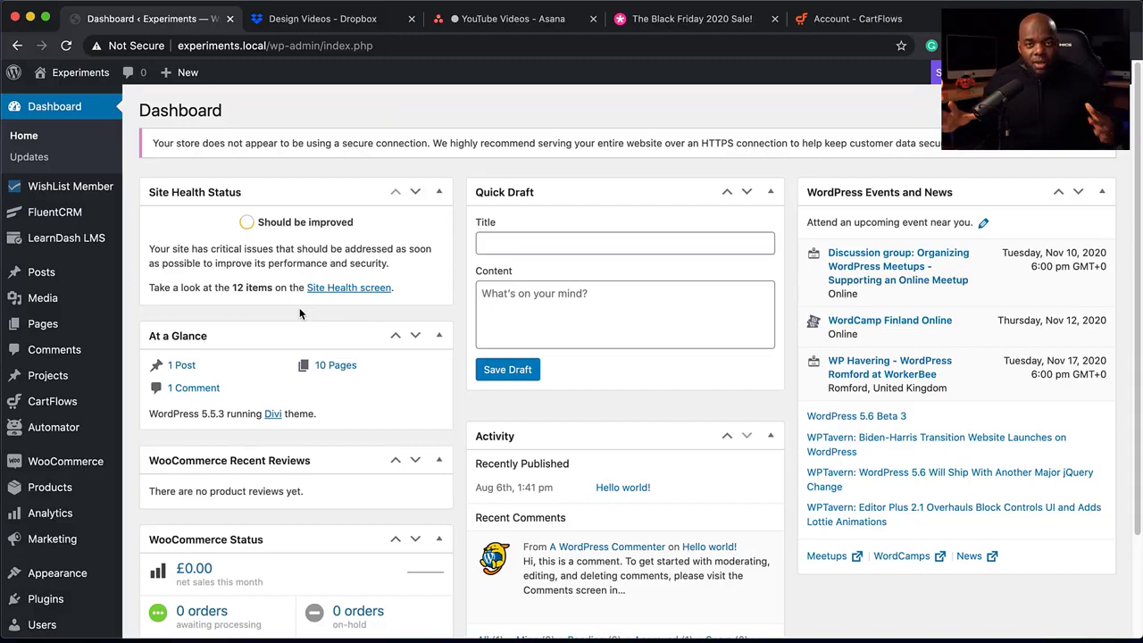
Step: Search the WordPress plugin directory for "cartflows"
{"action": "mouse_move", "coordinate": [61, 462]}
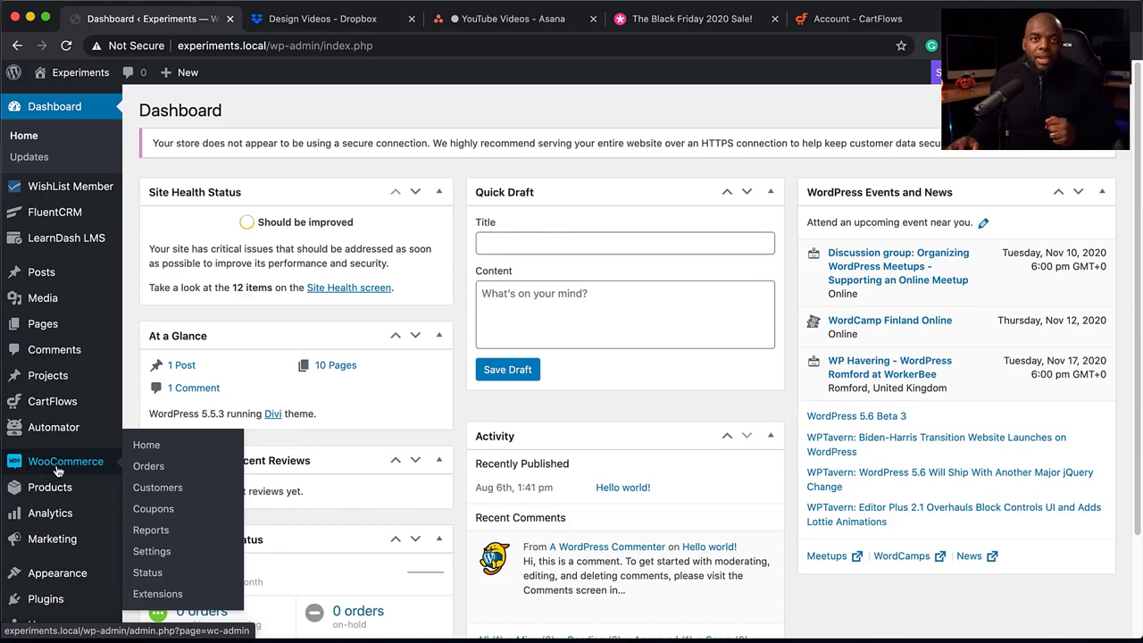
{"action": "scroll", "coordinate": [57, 471], "scroll_direction": "down", "scroll_amount": 1}
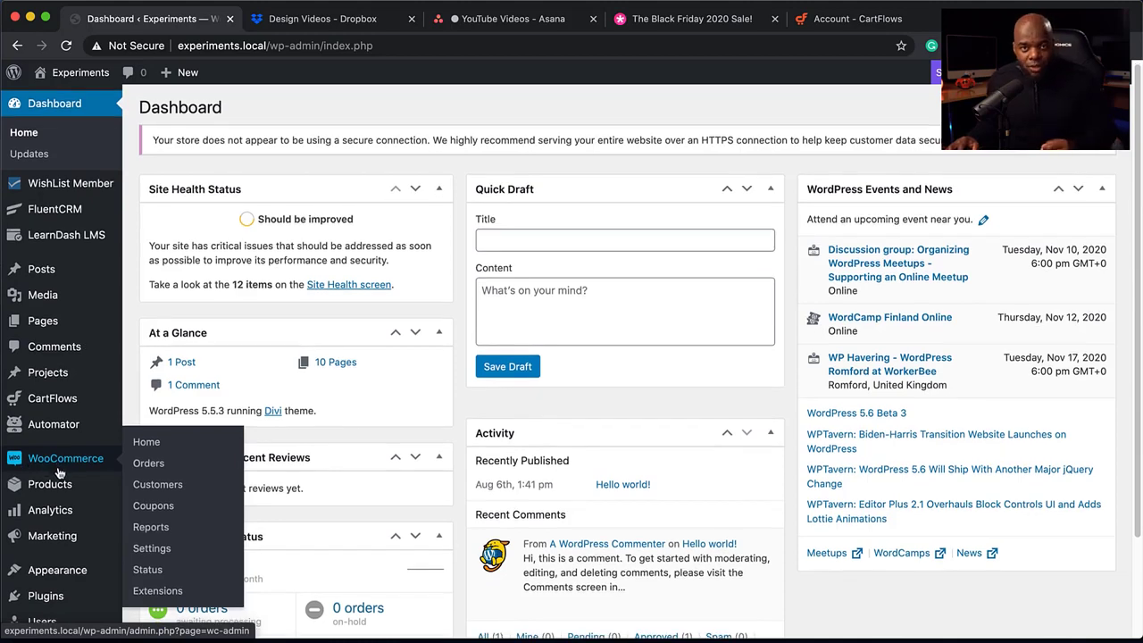
{"action": "scroll", "coordinate": [53, 487], "scroll_direction": "down", "scroll_amount": 2}
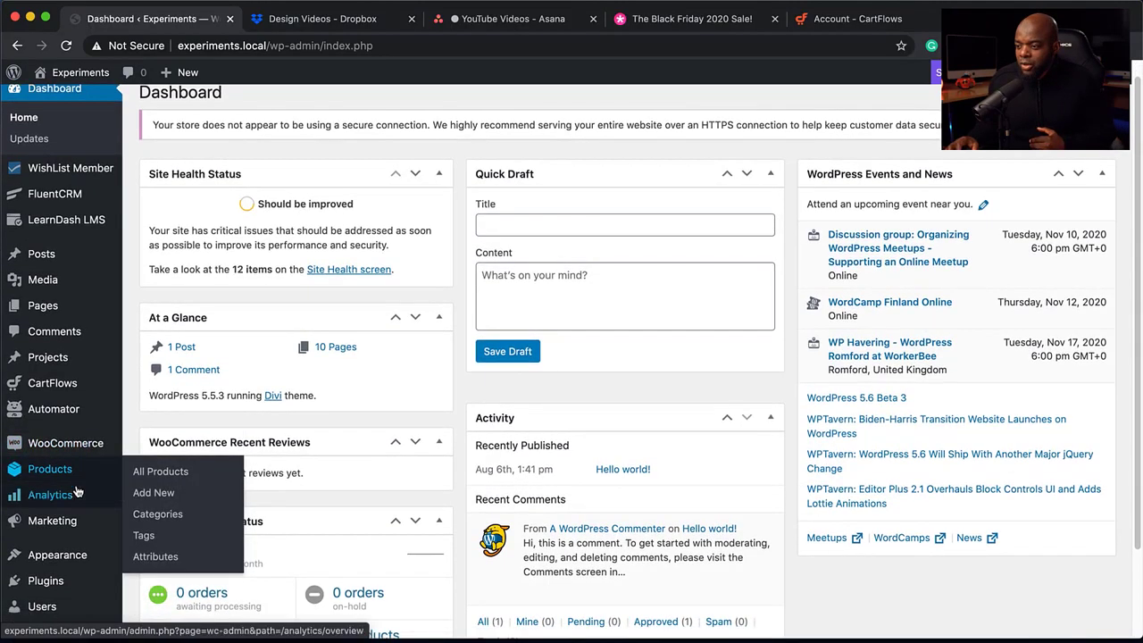
{"action": "mouse_move", "coordinate": [51, 567]}
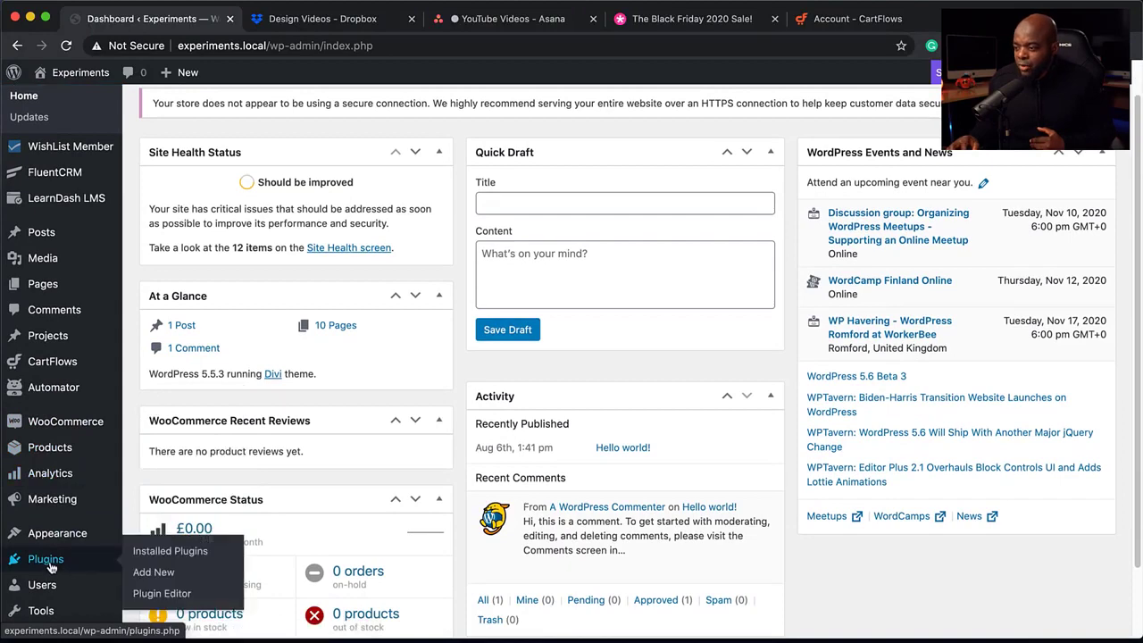
{"action": "left_click", "coordinate": [164, 577]}
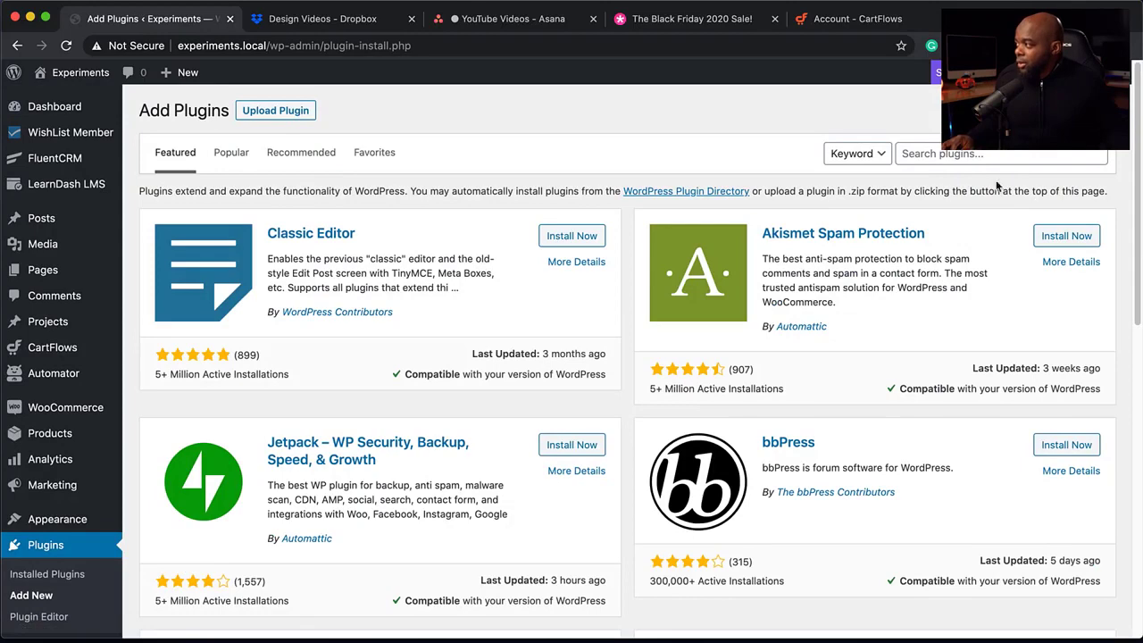
{"action": "left_click", "coordinate": [991, 155]}
{"action": "type", "text": "cartflows"}
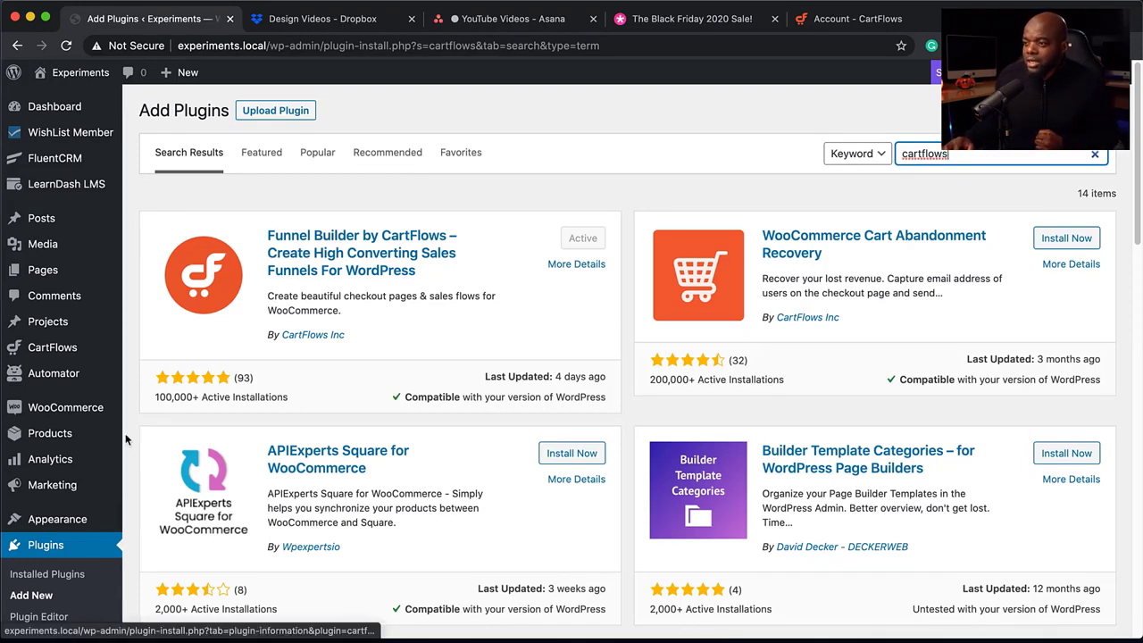
Step: Activate the CartFlows Pro license from the installed plugins list by entering the license key
{"action": "scroll", "coordinate": [104, 518], "scroll_direction": "down", "scroll_amount": 2}
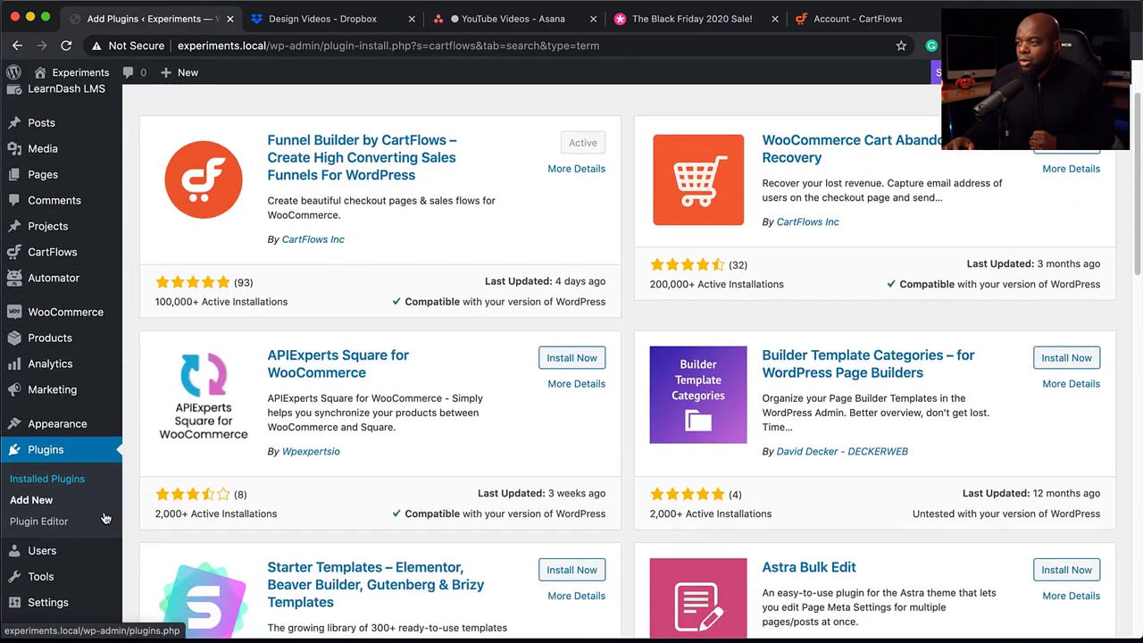
{"action": "left_click", "coordinate": [59, 480]}
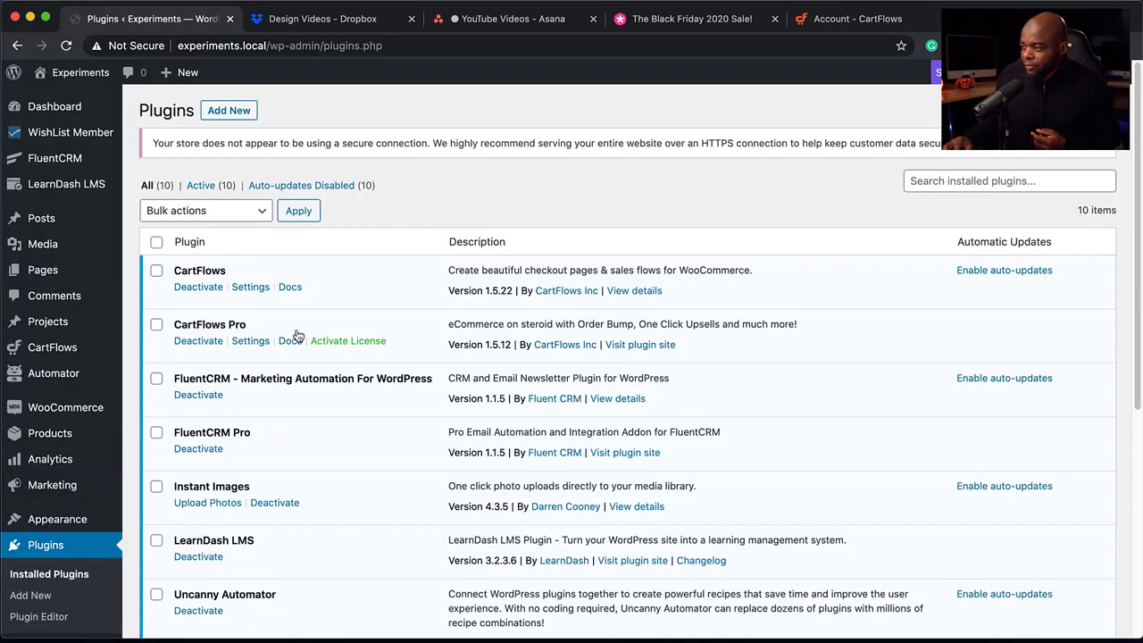
{"action": "left_click", "coordinate": [378, 343]}
{"action": "left_click", "coordinate": [494, 335]}
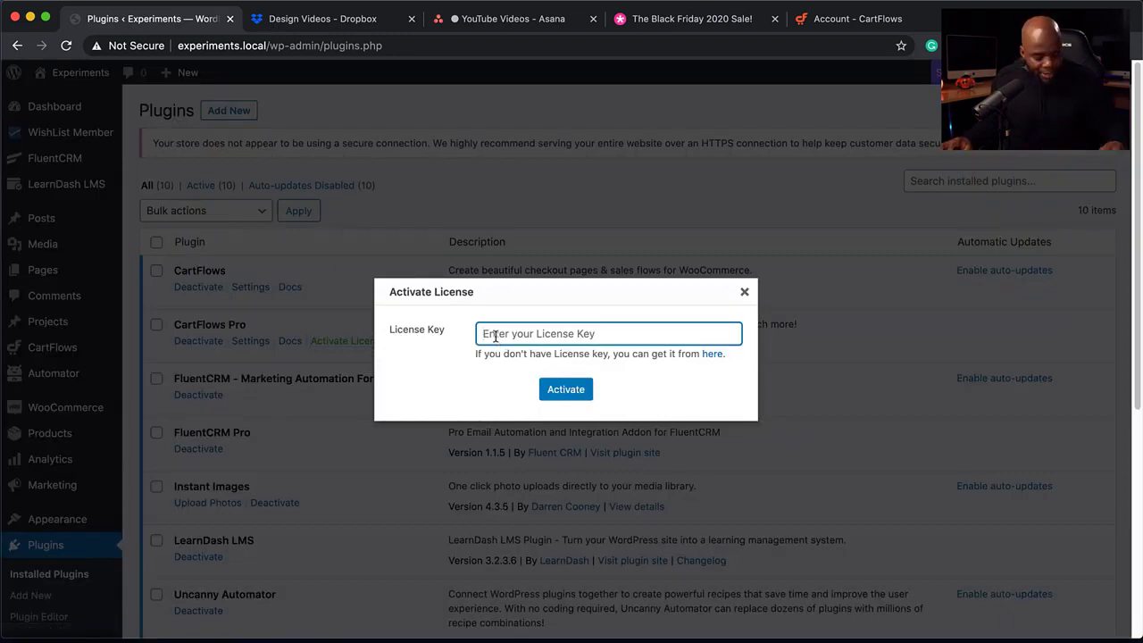
{"action": "key", "text": "super+v"}
{"action": "left_click", "coordinate": [578, 395]}
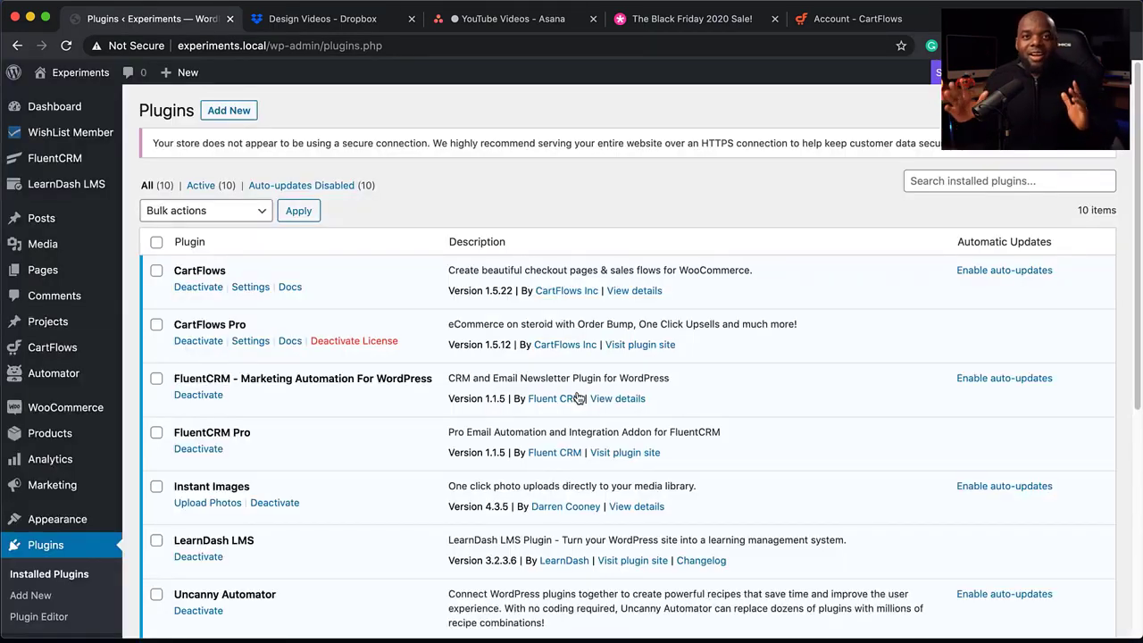
Step: Add a new WooCommerce product and name it "Product C"
{"action": "left_click", "coordinate": [62, 412]}
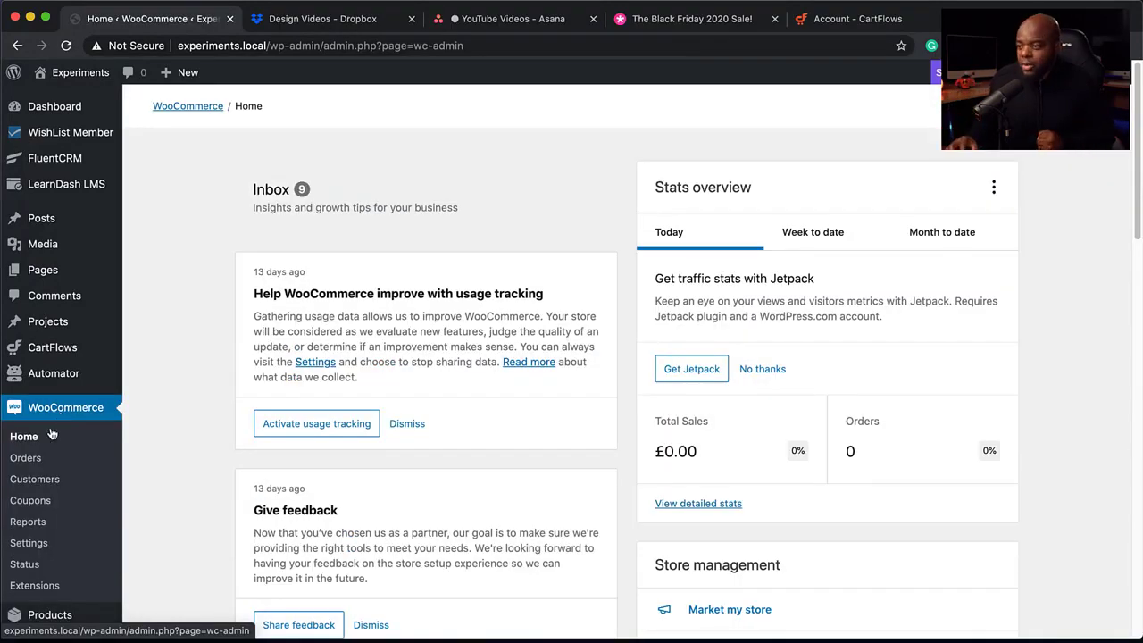
{"action": "scroll", "coordinate": [104, 473], "scroll_direction": "down", "scroll_amount": 4}
{"action": "mouse_move", "coordinate": [67, 437]}
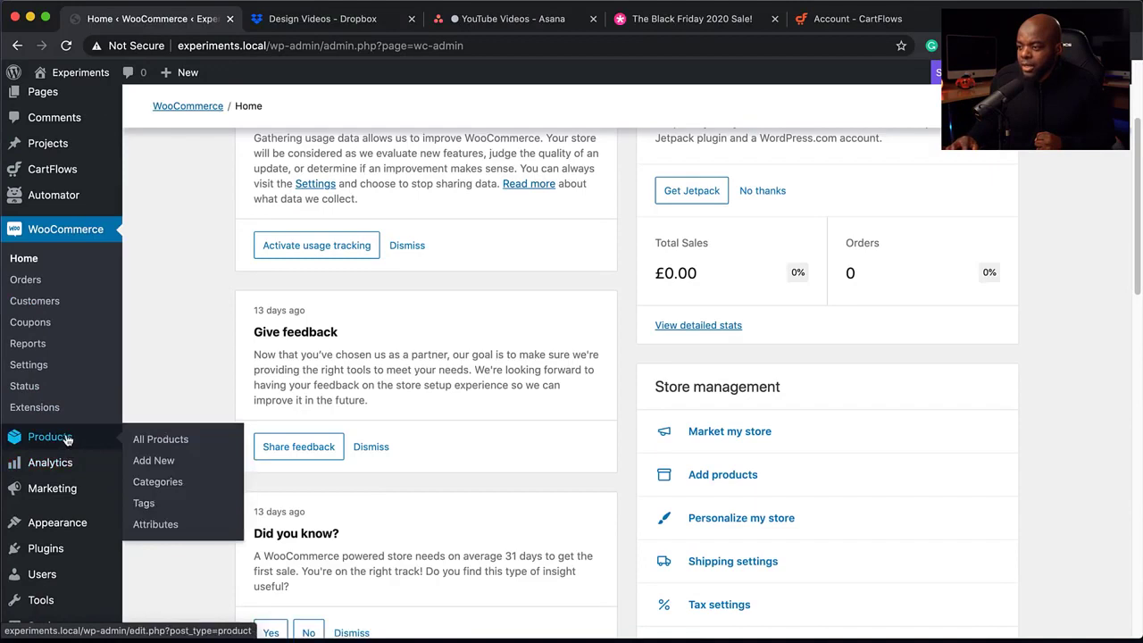
{"action": "left_click", "coordinate": [173, 445]}
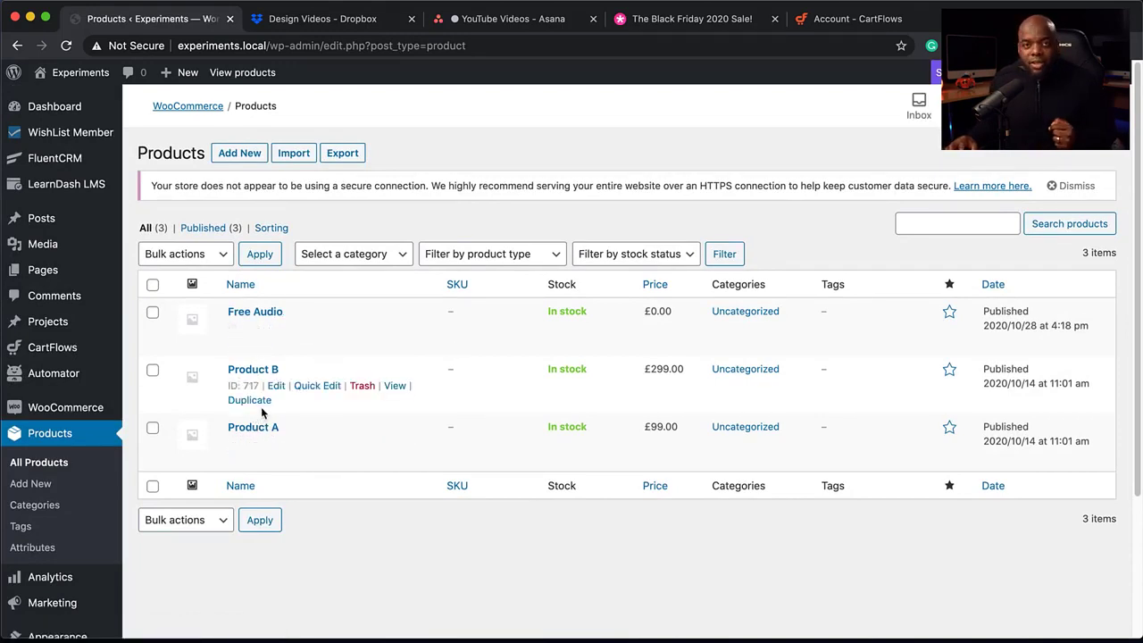
{"action": "left_click", "coordinate": [248, 158]}
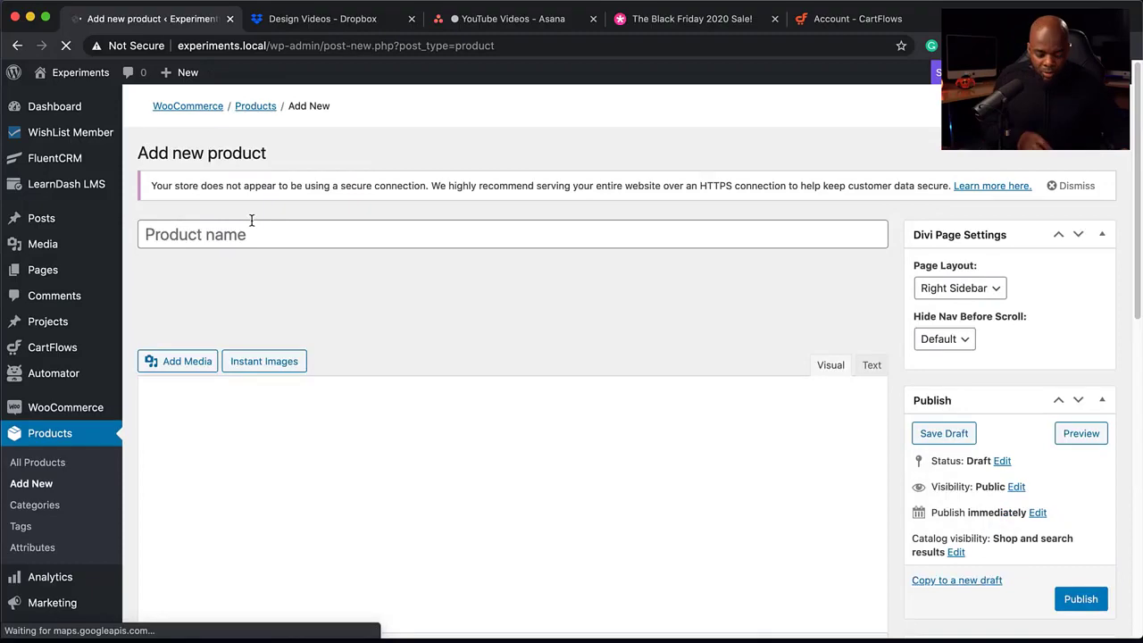
{"action": "left_click", "coordinate": [248, 230]}
{"action": "type", "text": "Product C"}
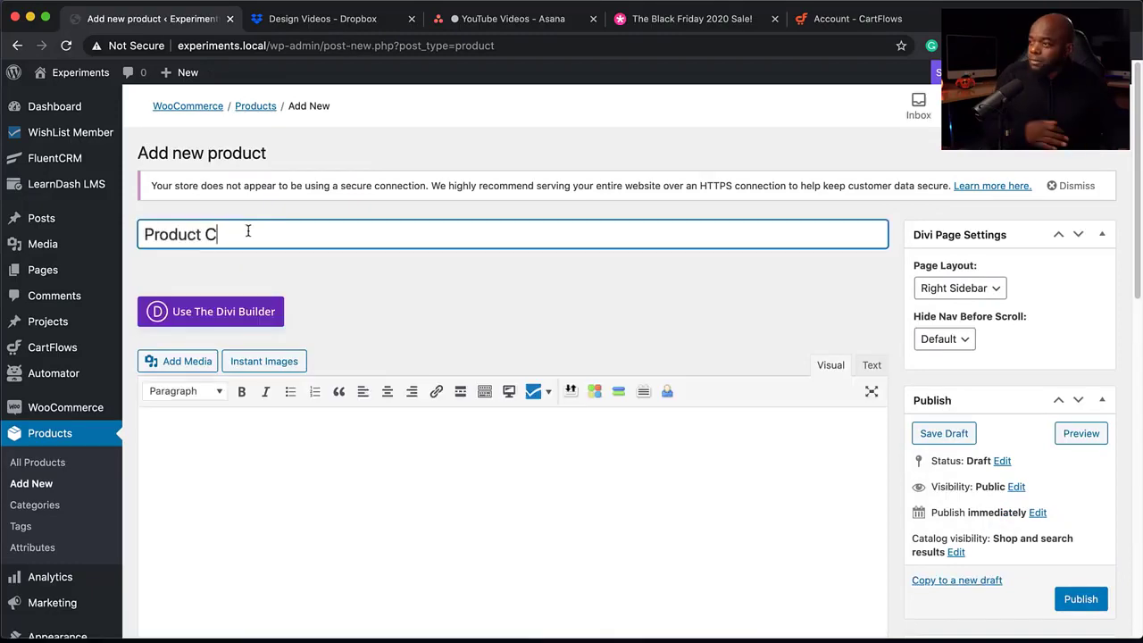
Step: Set the product's regular price to £999 and publish it
{"action": "scroll", "coordinate": [536, 340], "scroll_direction": "down", "scroll_amount": 5}
{"action": "left_click", "coordinate": [438, 380]}
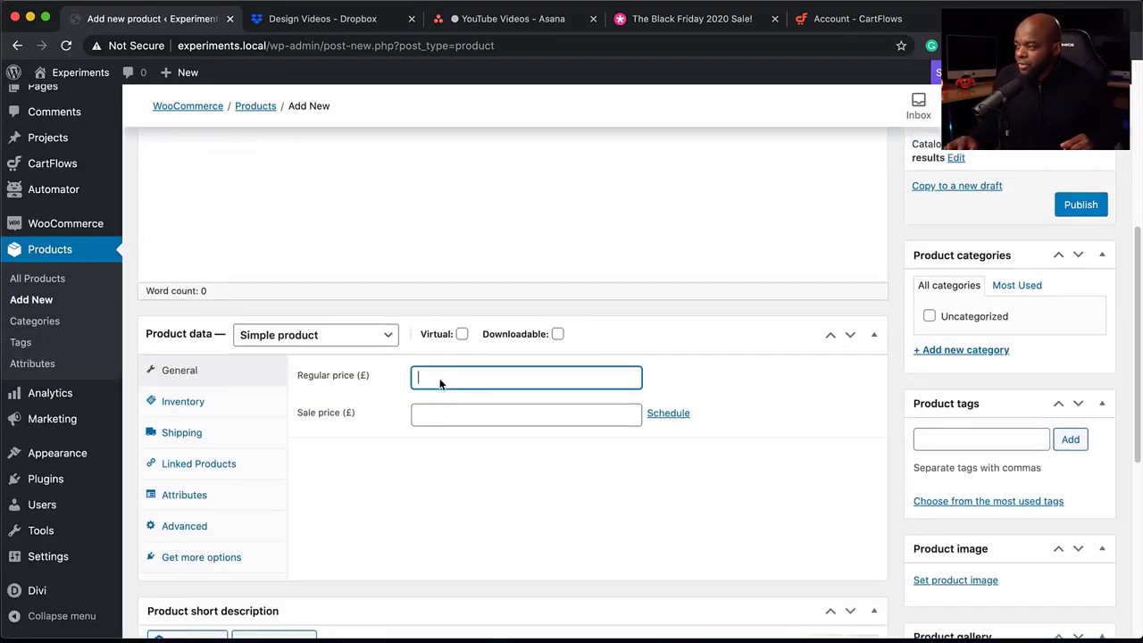
{"action": "type", "text": "999"}
{"action": "scroll", "coordinate": [521, 414], "scroll_direction": "down", "scroll_amount": 3}
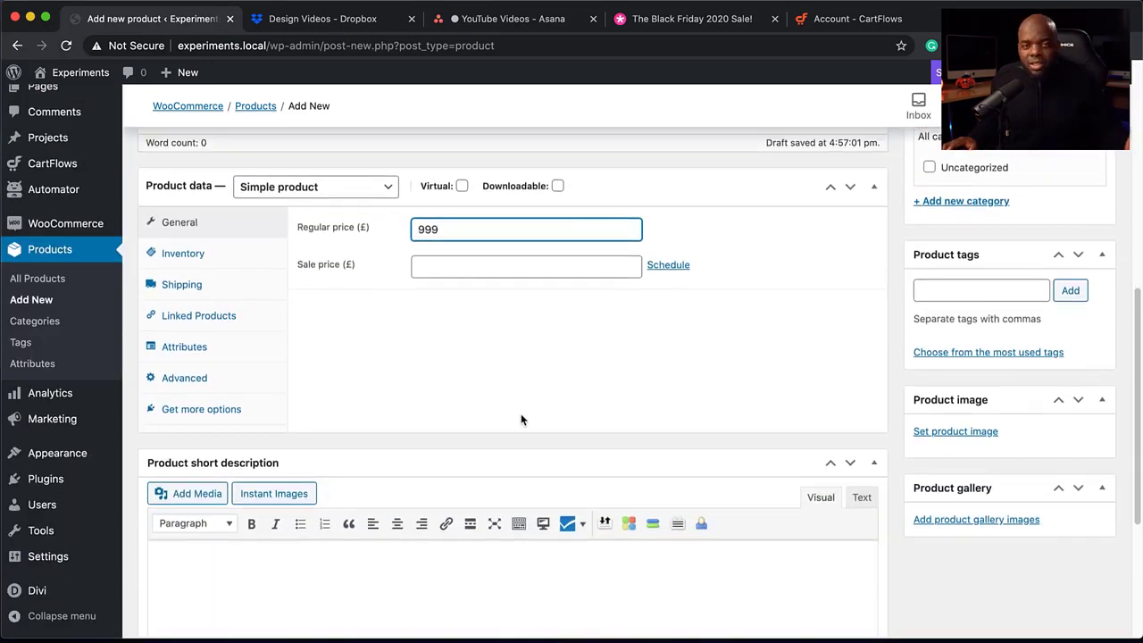
{"action": "scroll", "coordinate": [511, 426], "scroll_direction": "down", "scroll_amount": 3}
{"action": "scroll", "coordinate": [238, 435], "scroll_direction": "down", "scroll_amount": 3}
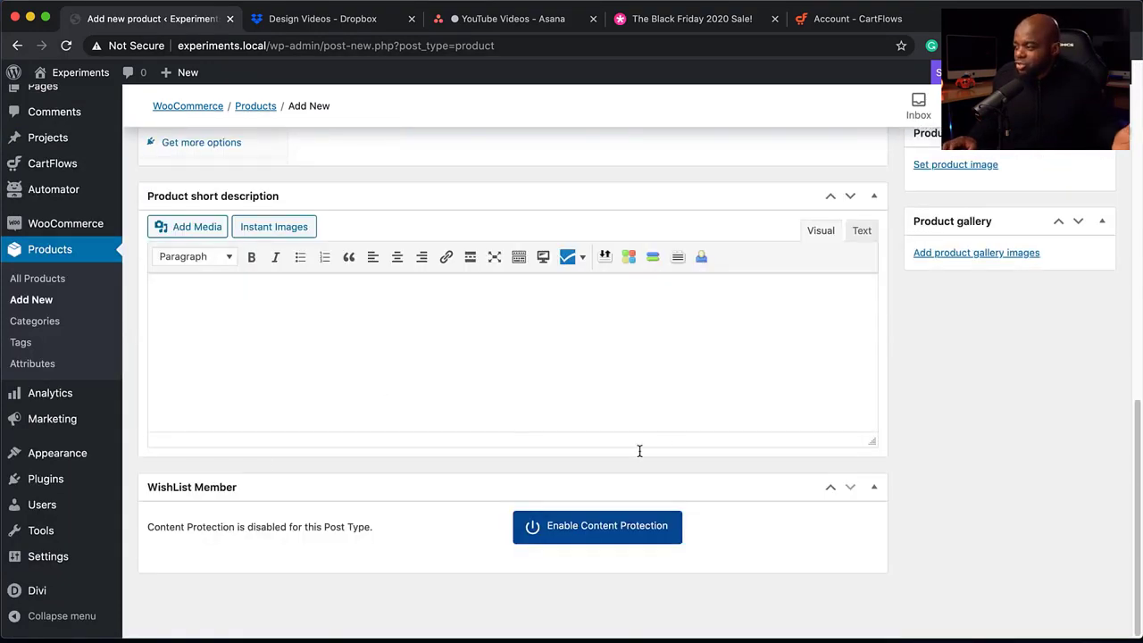
{"action": "scroll", "coordinate": [617, 411], "scroll_direction": "up", "scroll_amount": 6}
{"action": "scroll", "coordinate": [772, 362], "scroll_direction": "up", "scroll_amount": 5}
{"action": "left_click", "coordinate": [1079, 322]}
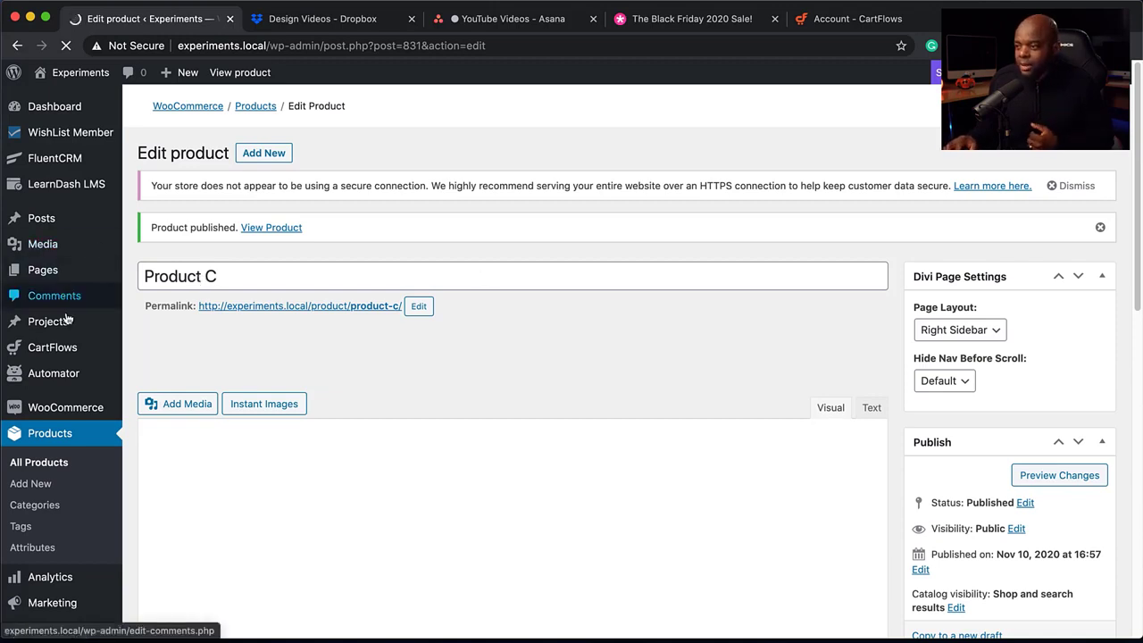
Step: In the CartFlows general settings, choose Divi as the page builder for the templates shown
{"action": "mouse_move", "coordinate": [56, 354]}
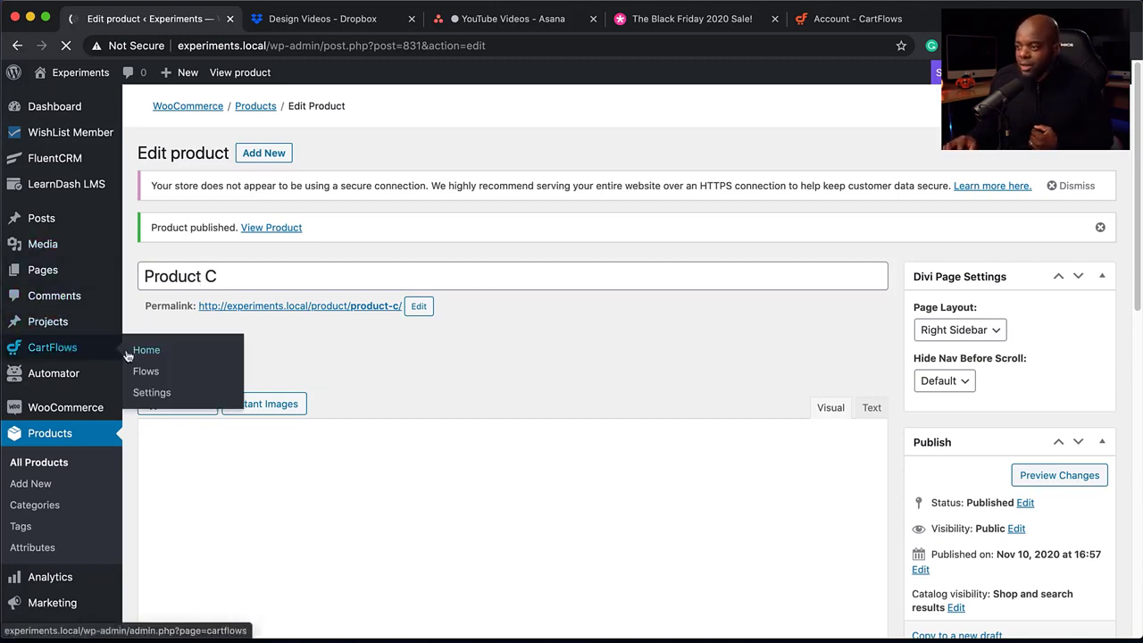
{"action": "left_click", "coordinate": [64, 353]}
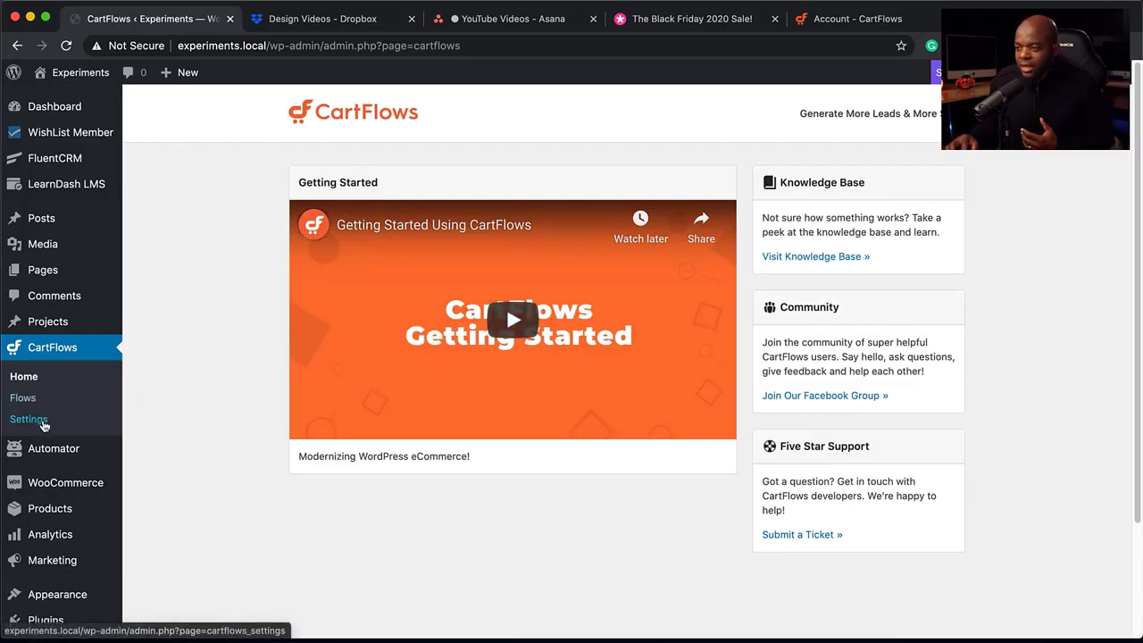
{"action": "left_click", "coordinate": [42, 426]}
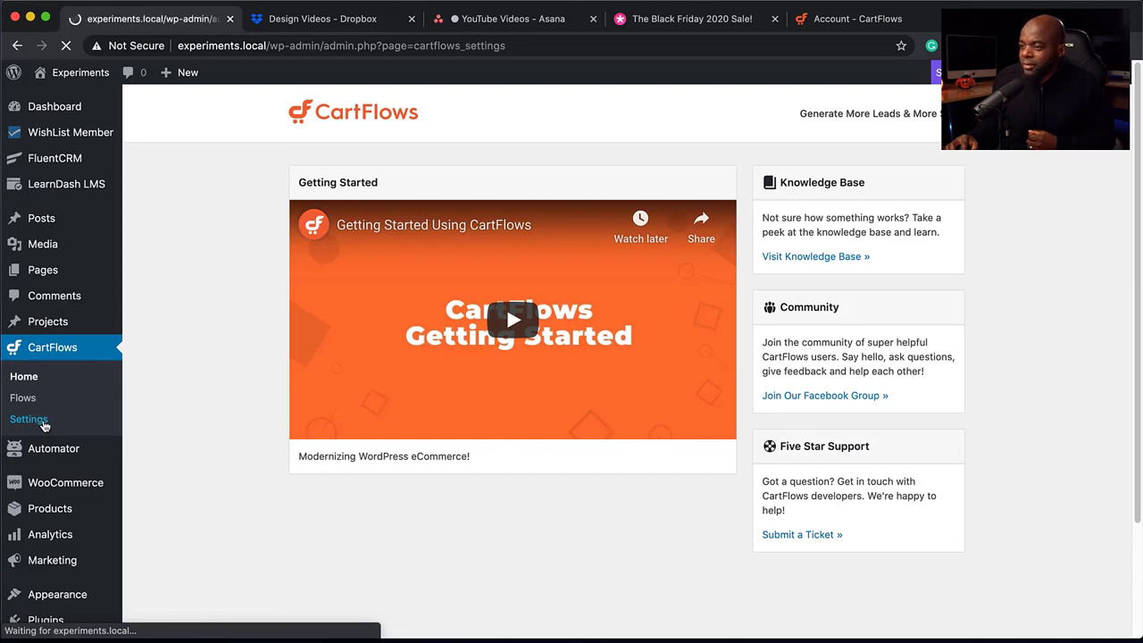
{"action": "scroll", "coordinate": [225, 411], "scroll_direction": "down", "scroll_amount": 1}
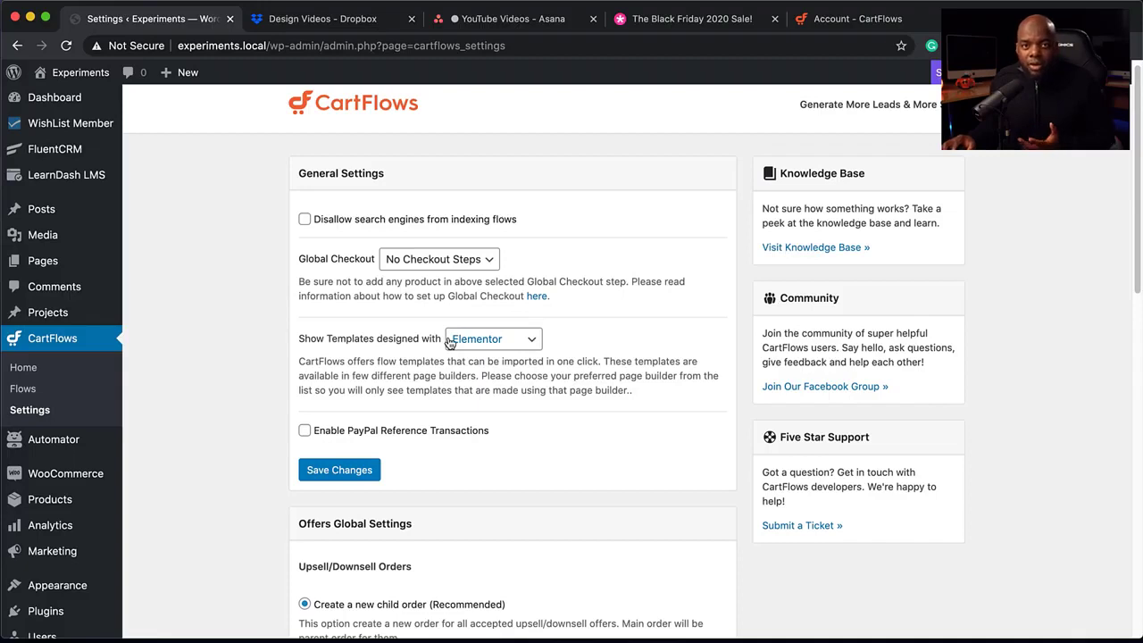
{"action": "left_click", "coordinate": [530, 344]}
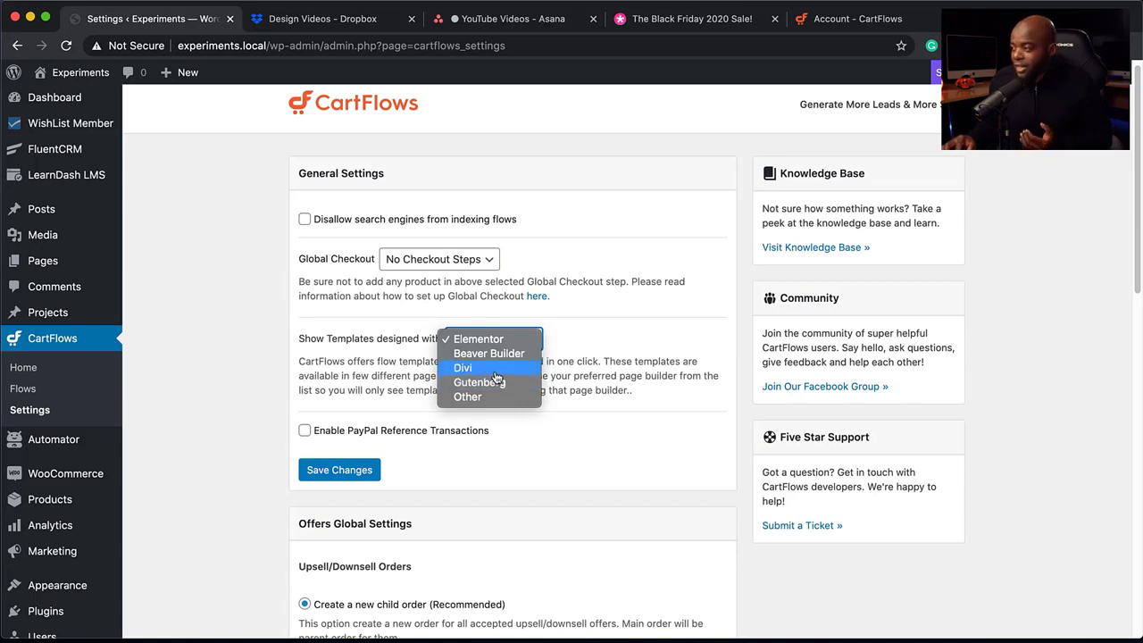
{"action": "left_click", "coordinate": [496, 374]}
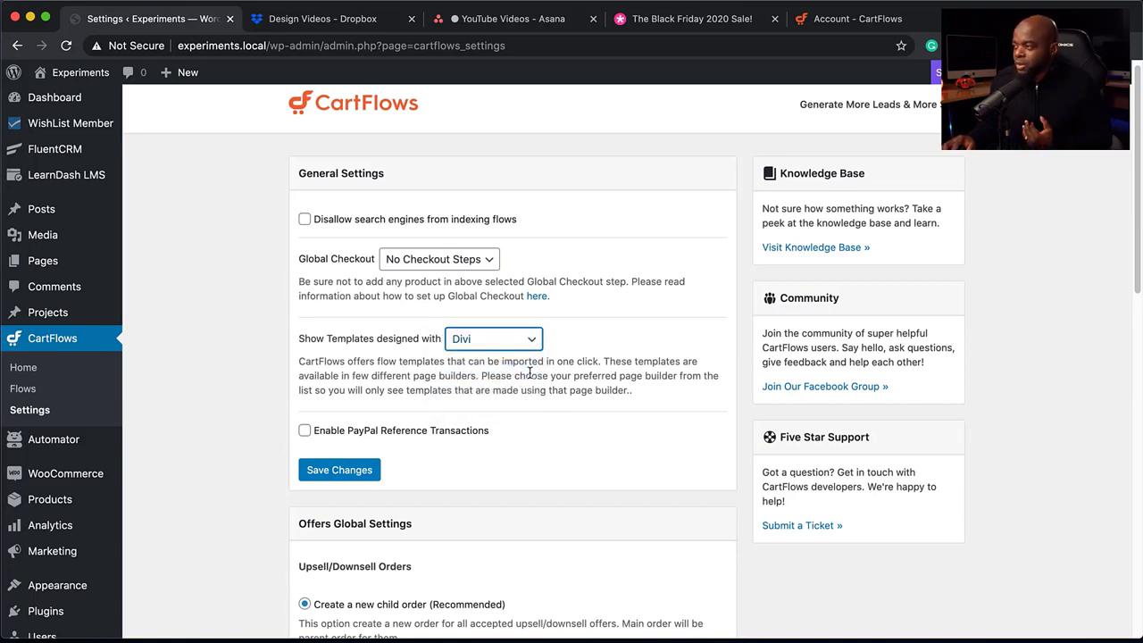
Step: Review the offers, permalink, Facebook Pixel and Google Analytics settings, and save the CartFlows general settings
{"action": "scroll", "coordinate": [536, 399], "scroll_direction": "down", "scroll_amount": 5}
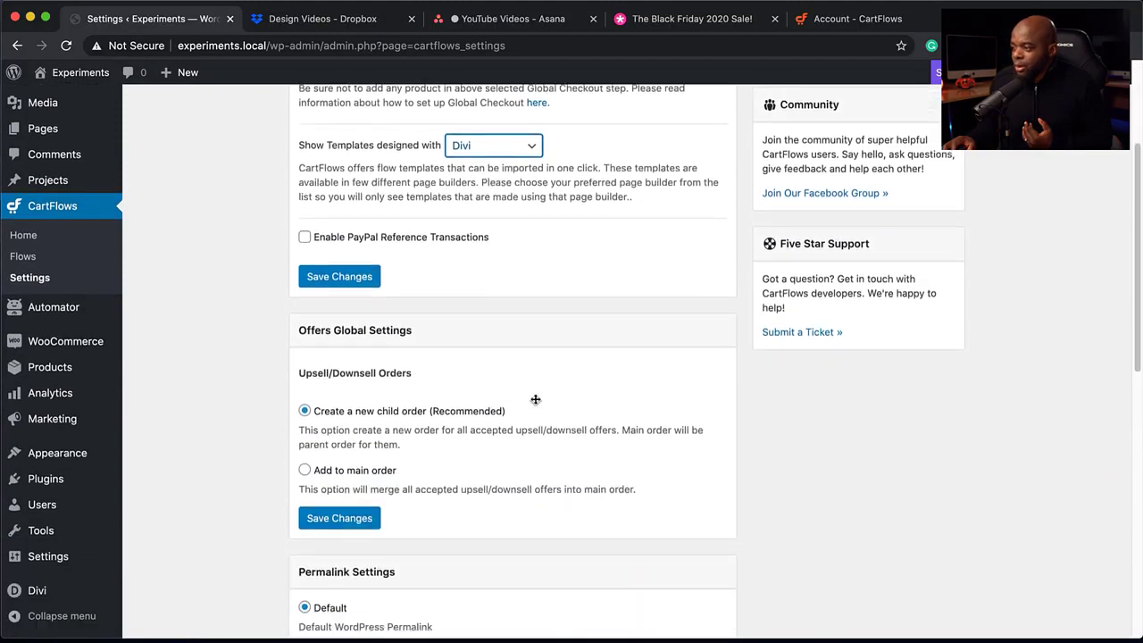
{"action": "scroll", "coordinate": [536, 399], "scroll_direction": "down", "scroll_amount": 12}
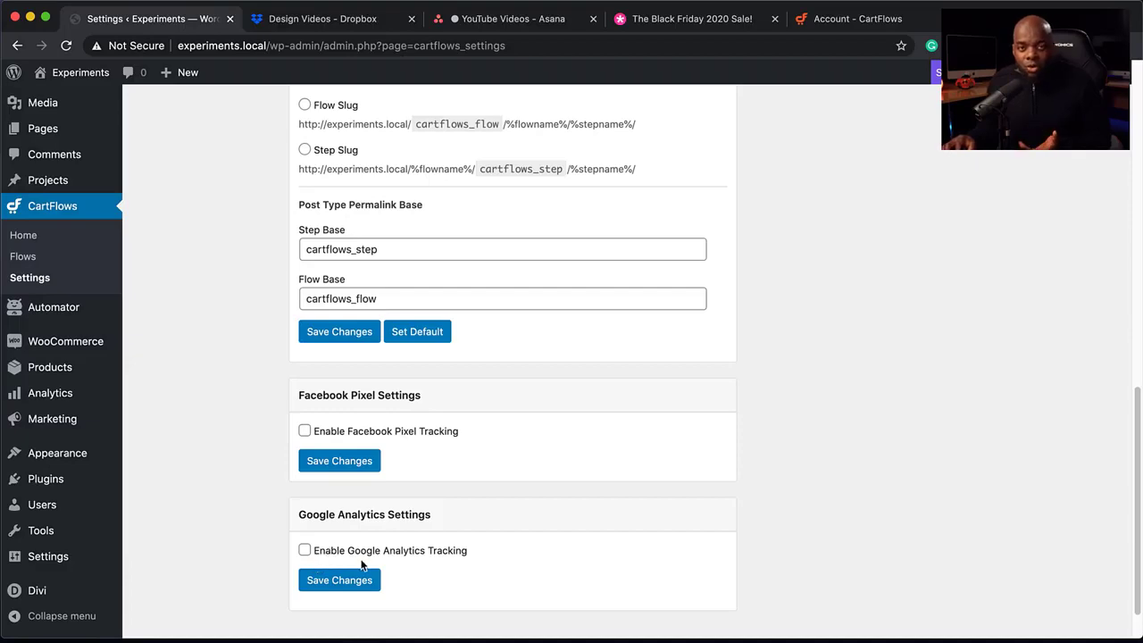
{"action": "scroll", "coordinate": [425, 586], "scroll_direction": "down", "scroll_amount": 2}
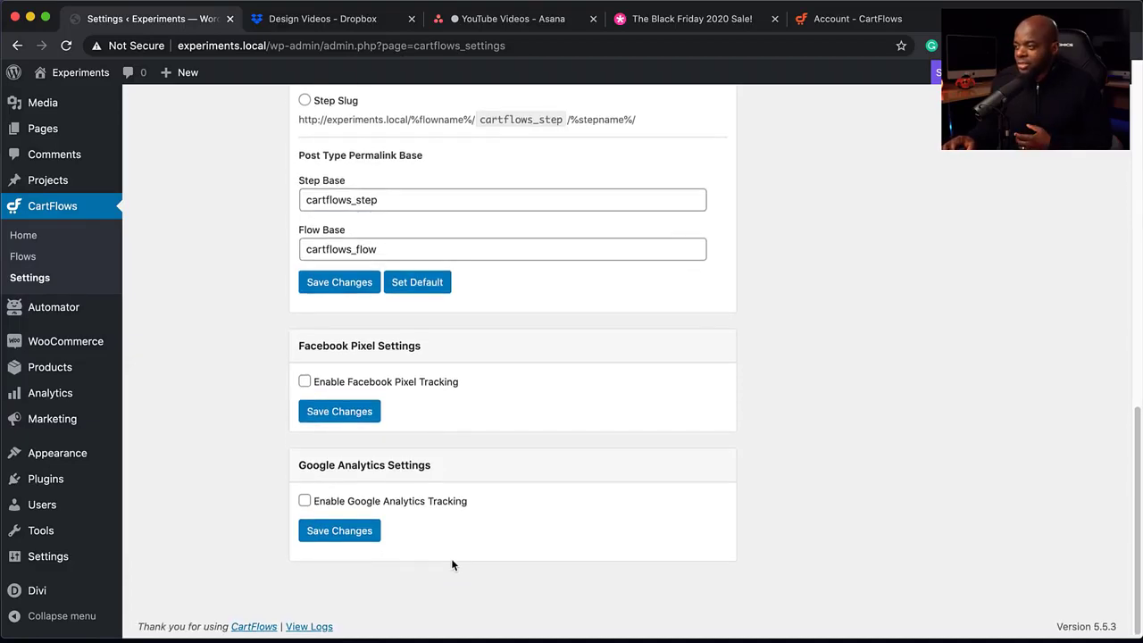
{"action": "scroll", "coordinate": [451, 564], "scroll_direction": "up", "scroll_amount": 15}
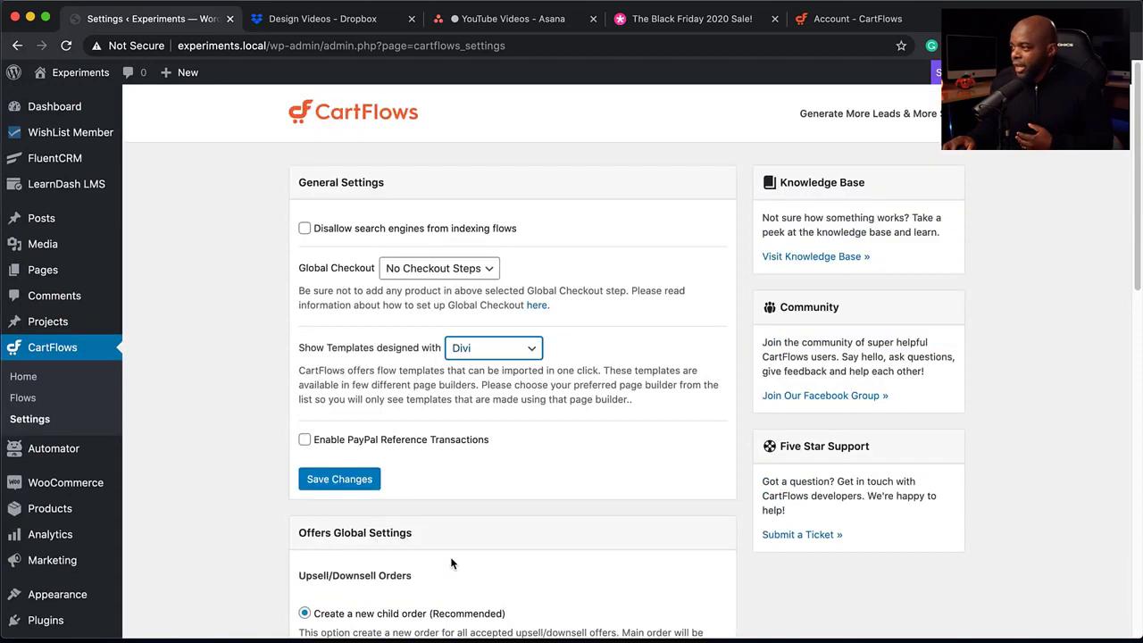
{"action": "left_click", "coordinate": [354, 488]}
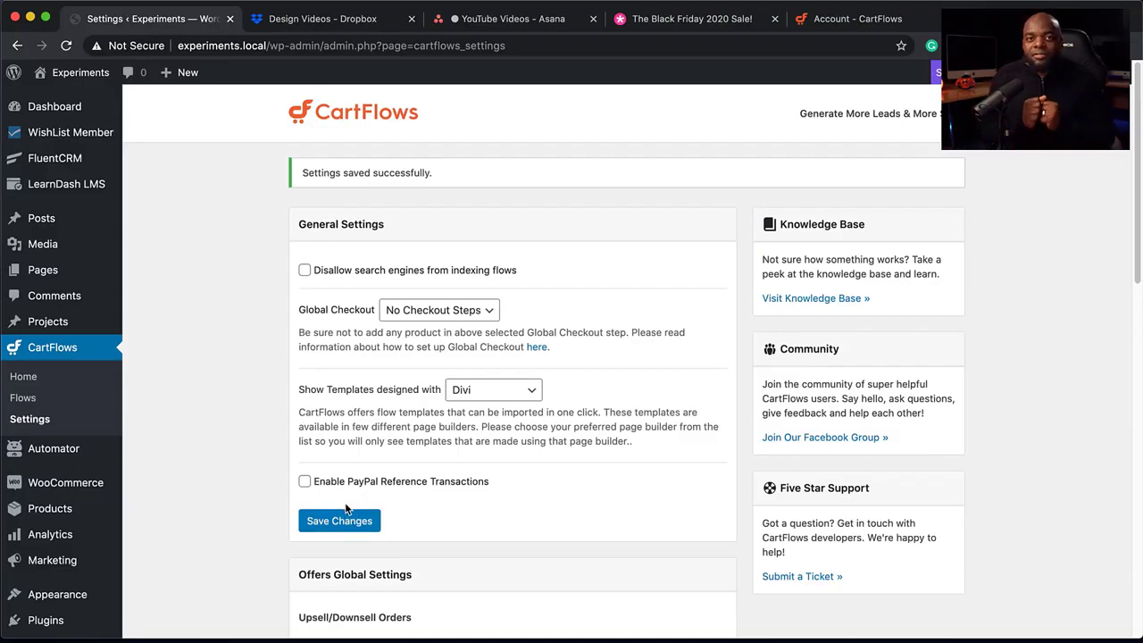
Step: Add a new CartFlows flow by importing the Evergreen Product 02 ready-made template from the Flows Library
{"action": "left_click", "coordinate": [24, 399]}
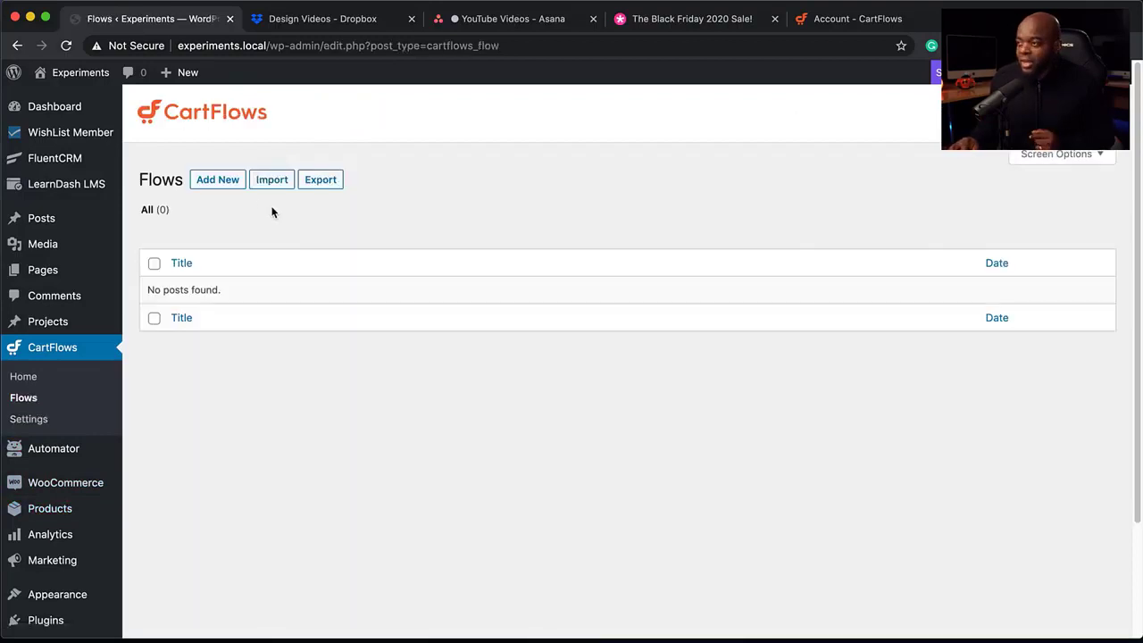
{"action": "left_click", "coordinate": [215, 180]}
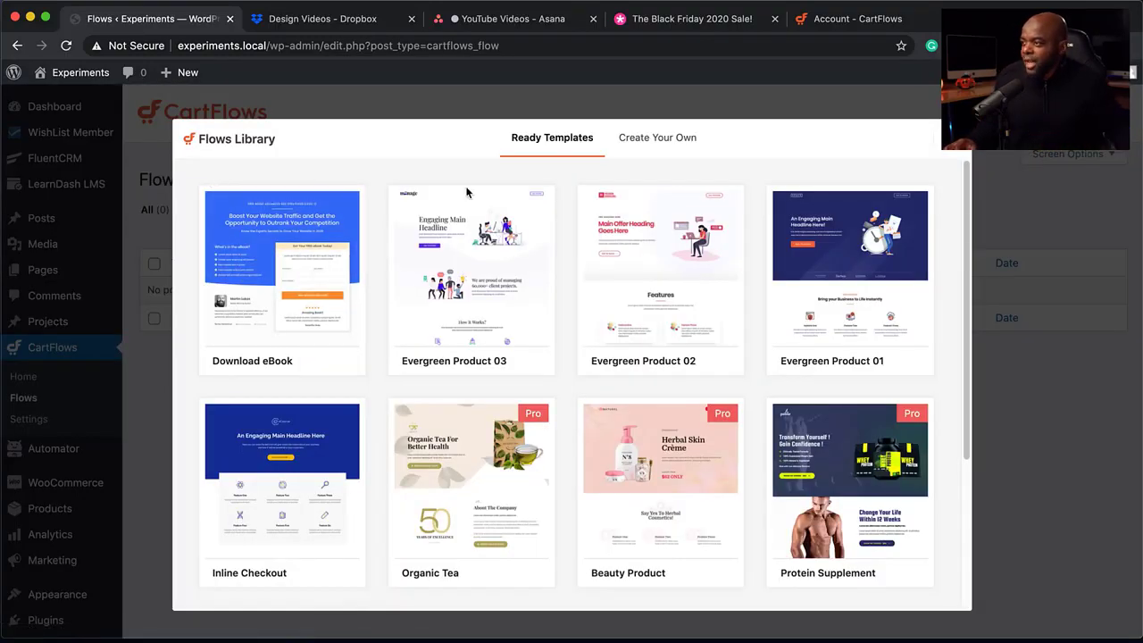
{"action": "mouse_move", "coordinate": [351, 357]}
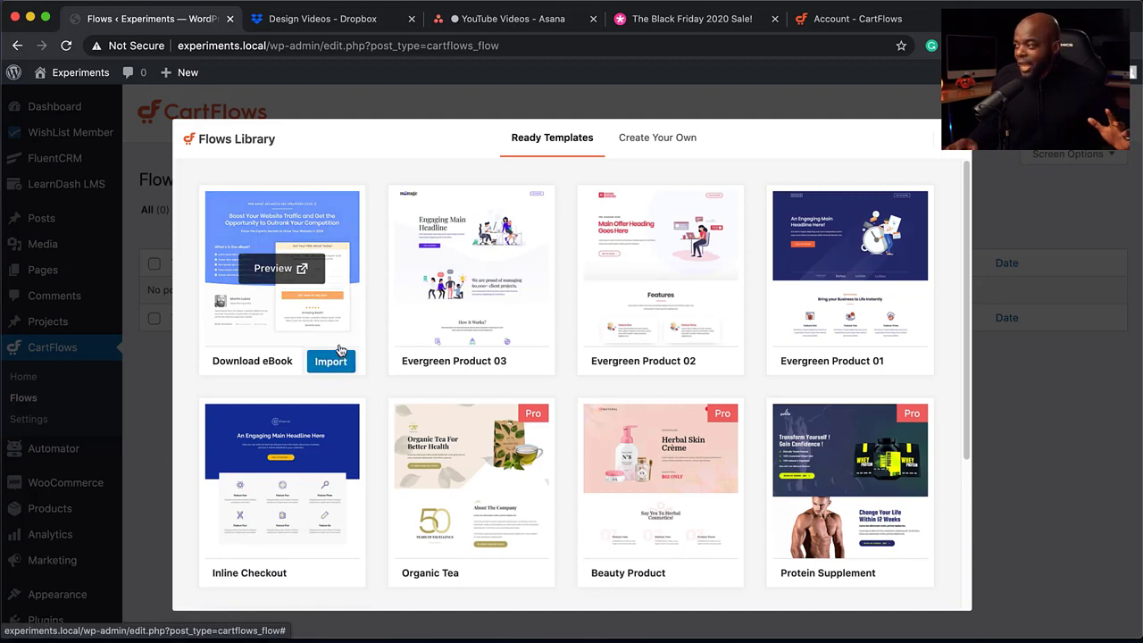
{"action": "mouse_move", "coordinate": [459, 253]}
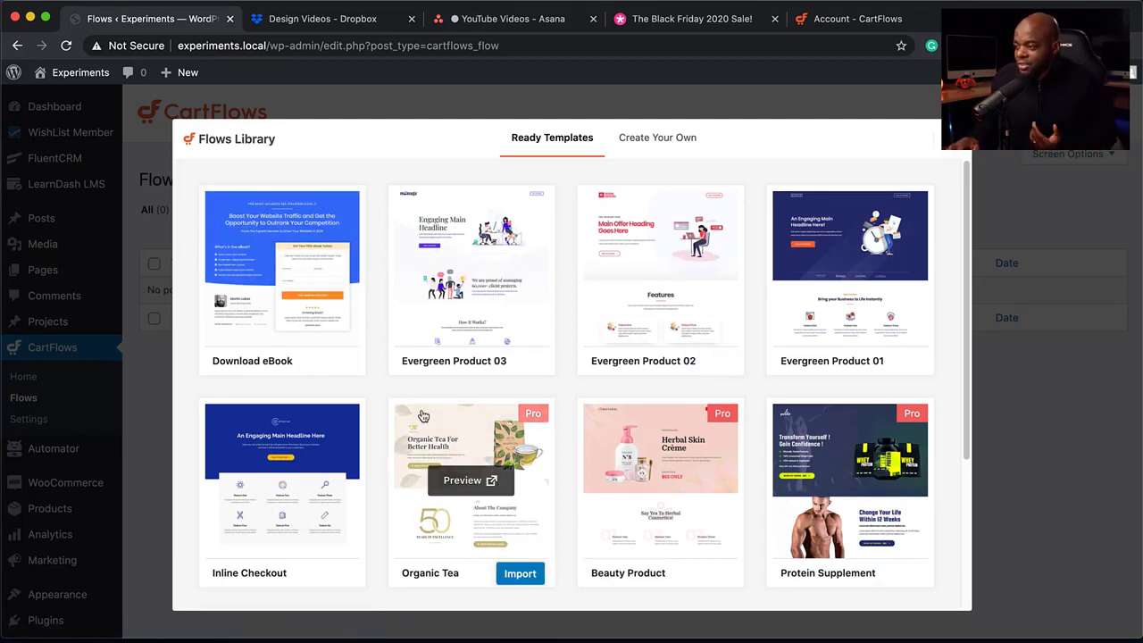
{"action": "mouse_move", "coordinate": [286, 519]}
{"action": "scroll", "coordinate": [286, 519], "scroll_direction": "down", "scroll_amount": 1}
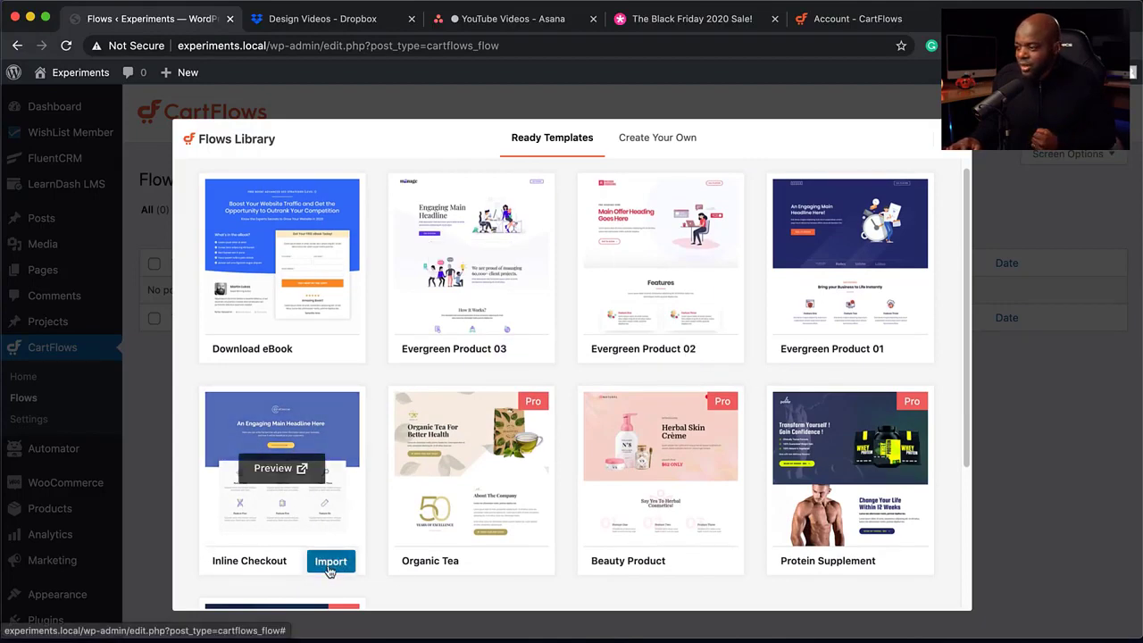
{"action": "scroll", "coordinate": [533, 541], "scroll_direction": "down", "scroll_amount": 3}
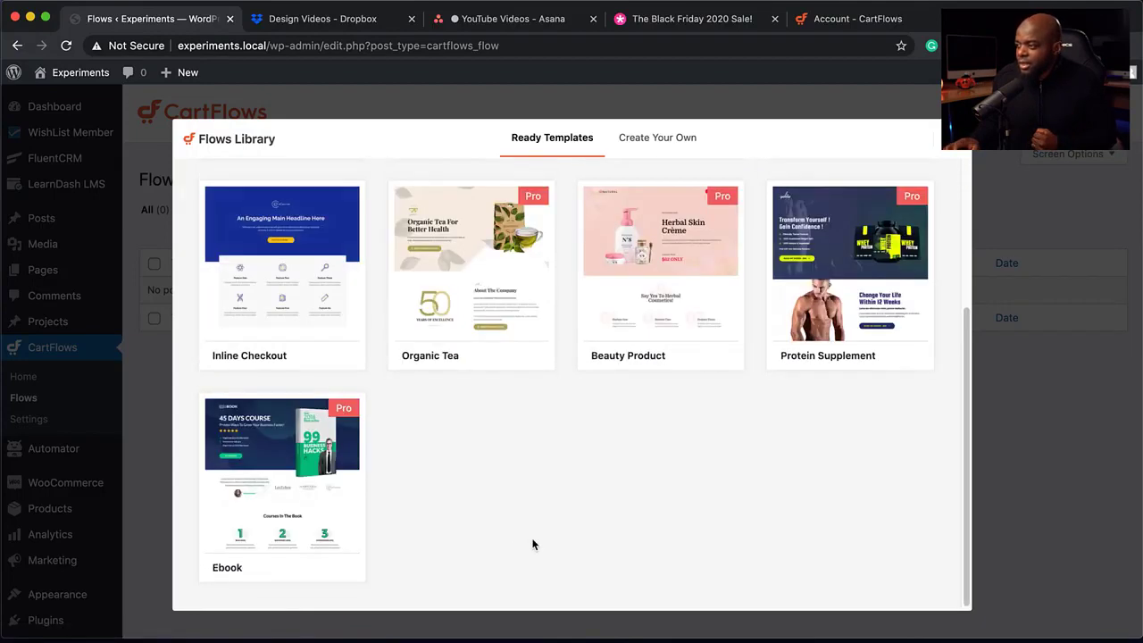
{"action": "scroll", "coordinate": [533, 544], "scroll_direction": "up", "scroll_amount": 3}
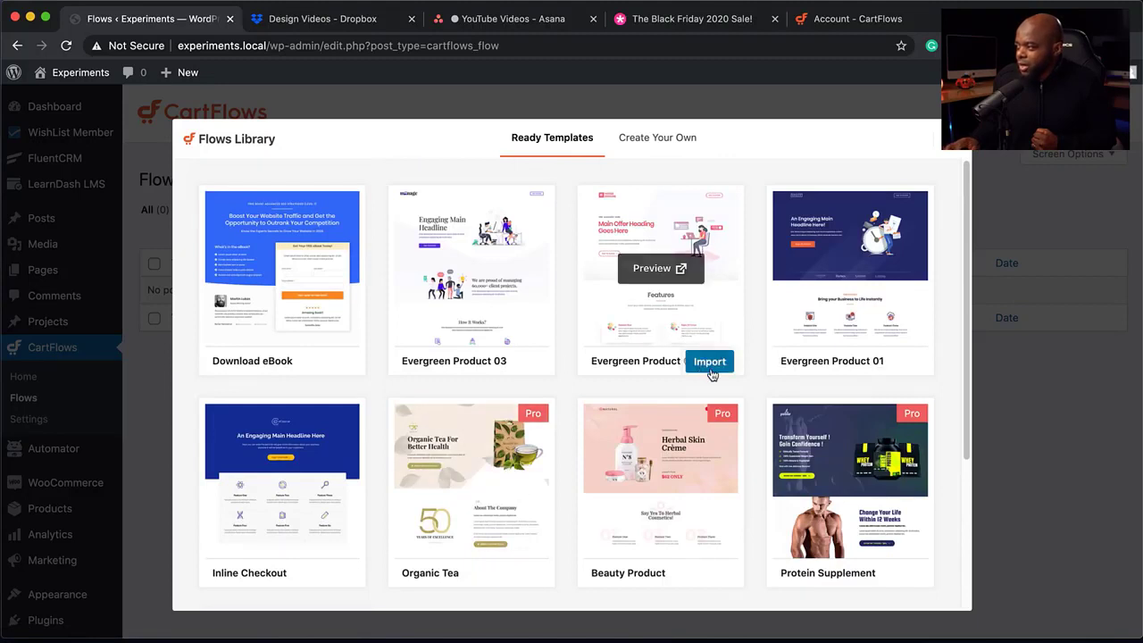
{"action": "left_click", "coordinate": [714, 363]}
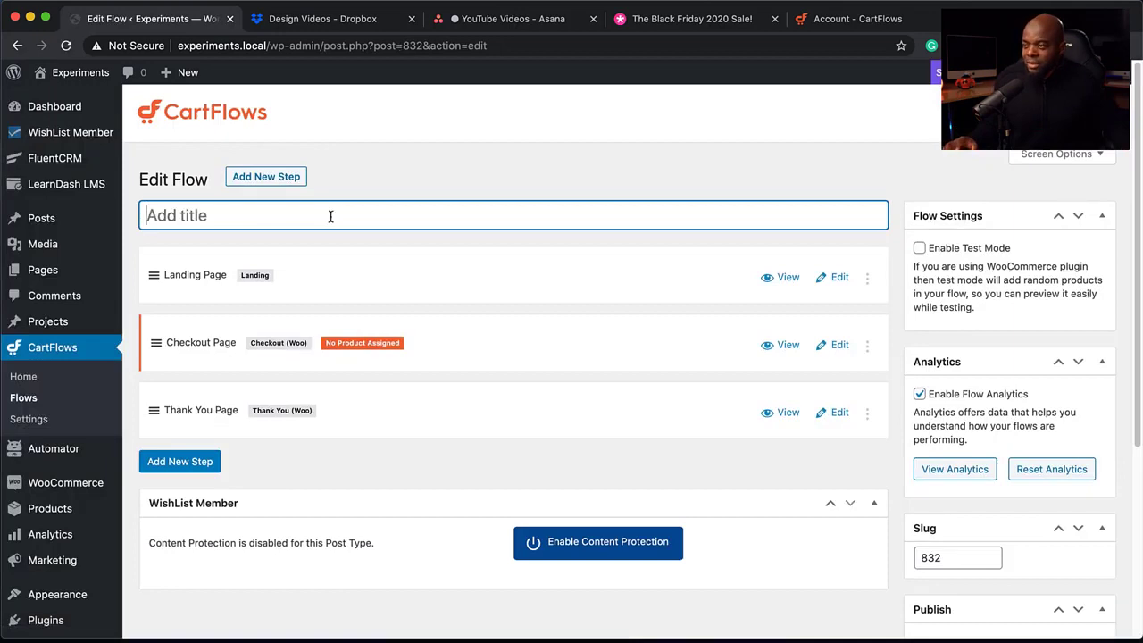
Step: Title the imported flow "Product Funnel"
{"action": "type", "text": "Prod"}
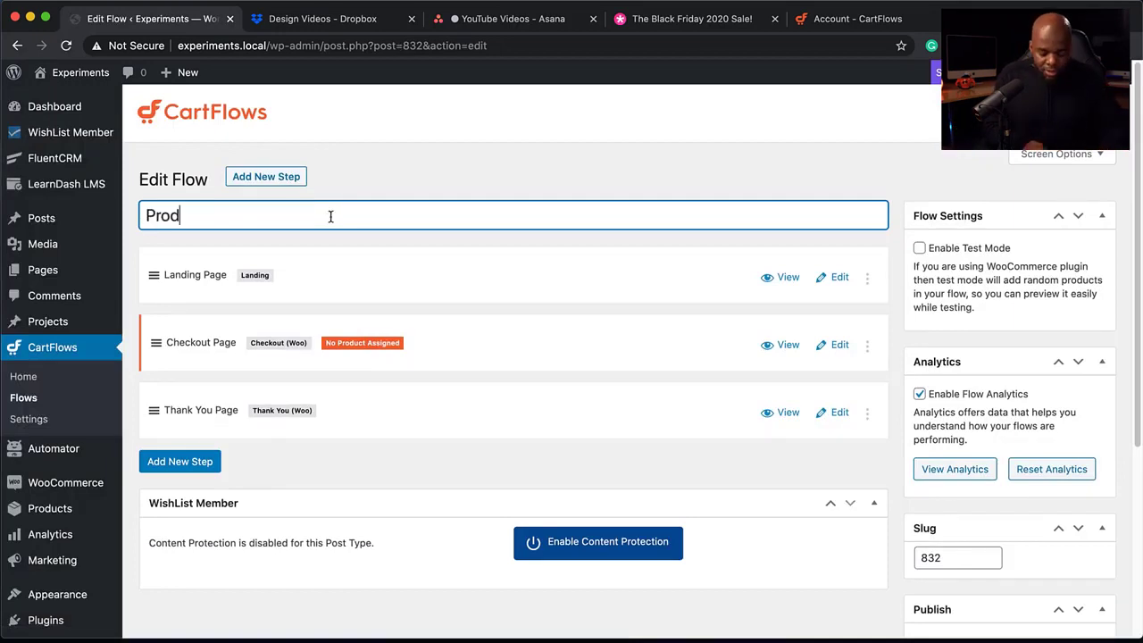
{"action": "type", "text": "uct Funnel"}
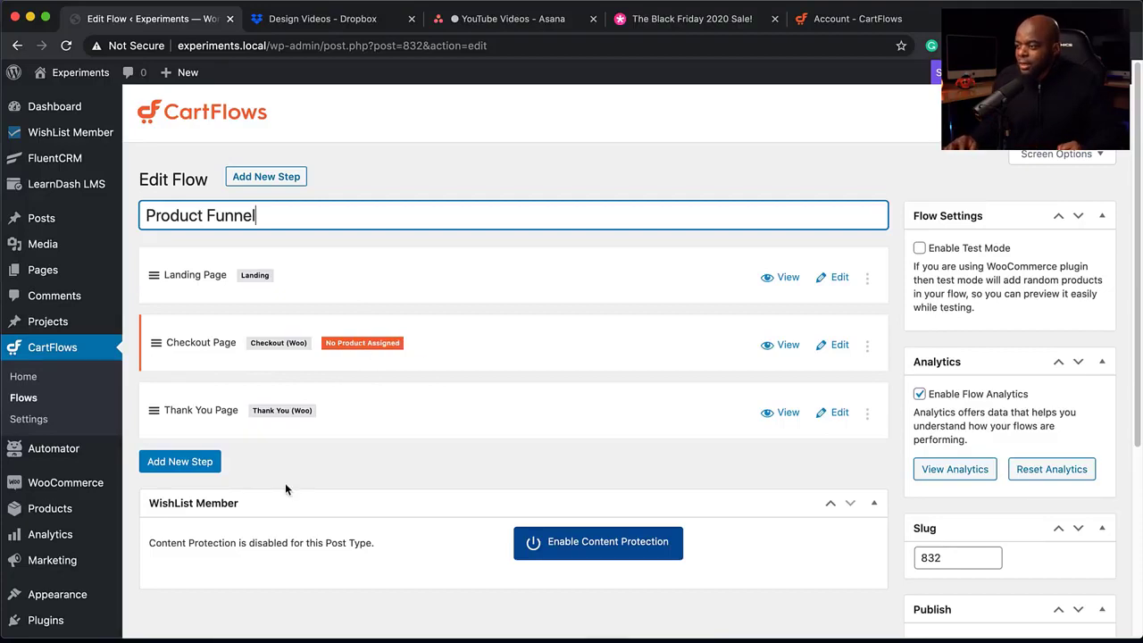
{"action": "scroll", "coordinate": [285, 482], "scroll_direction": "down", "scroll_amount": 1}
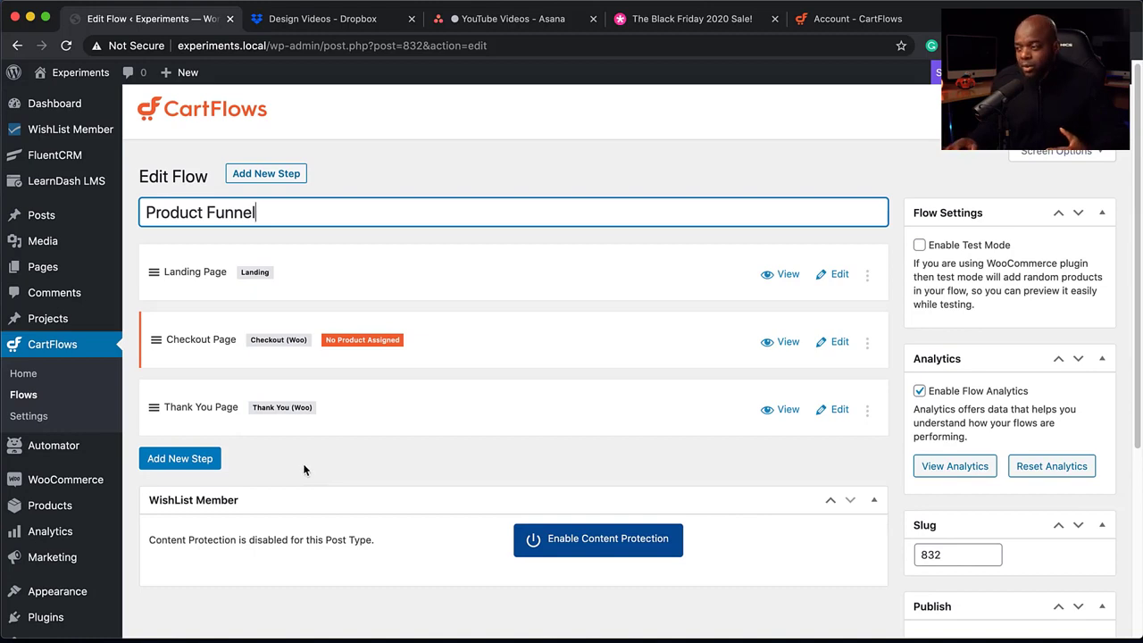
Step: Check which ready-made WooCommerce upsell templates can be added as a new step, and close the library without importing
{"action": "left_click", "coordinate": [180, 457]}
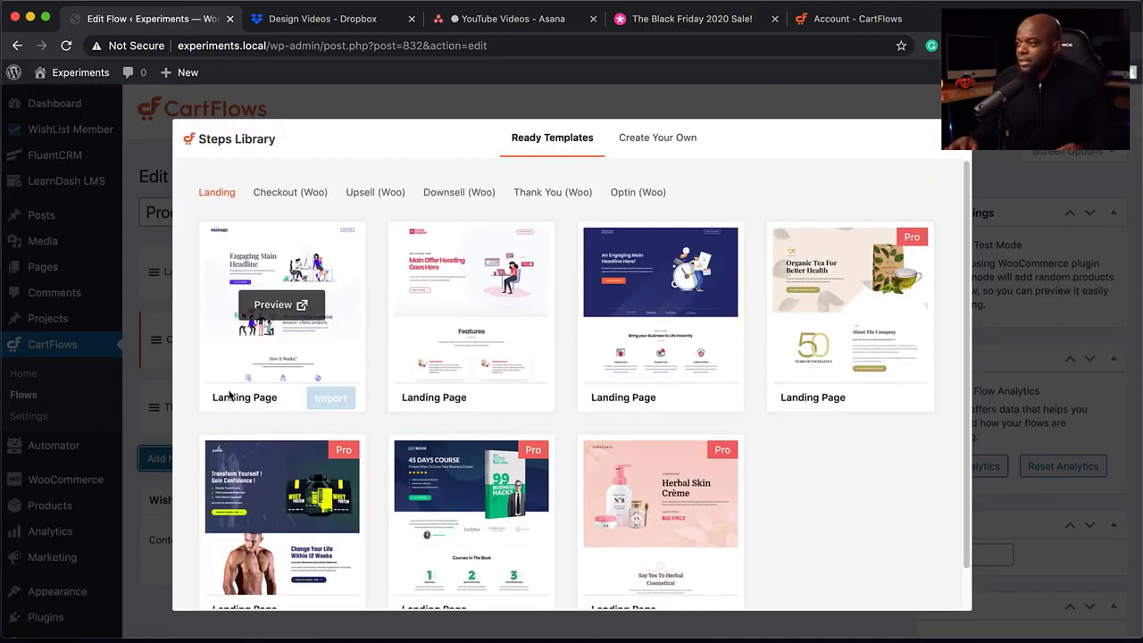
{"action": "left_click", "coordinate": [383, 196]}
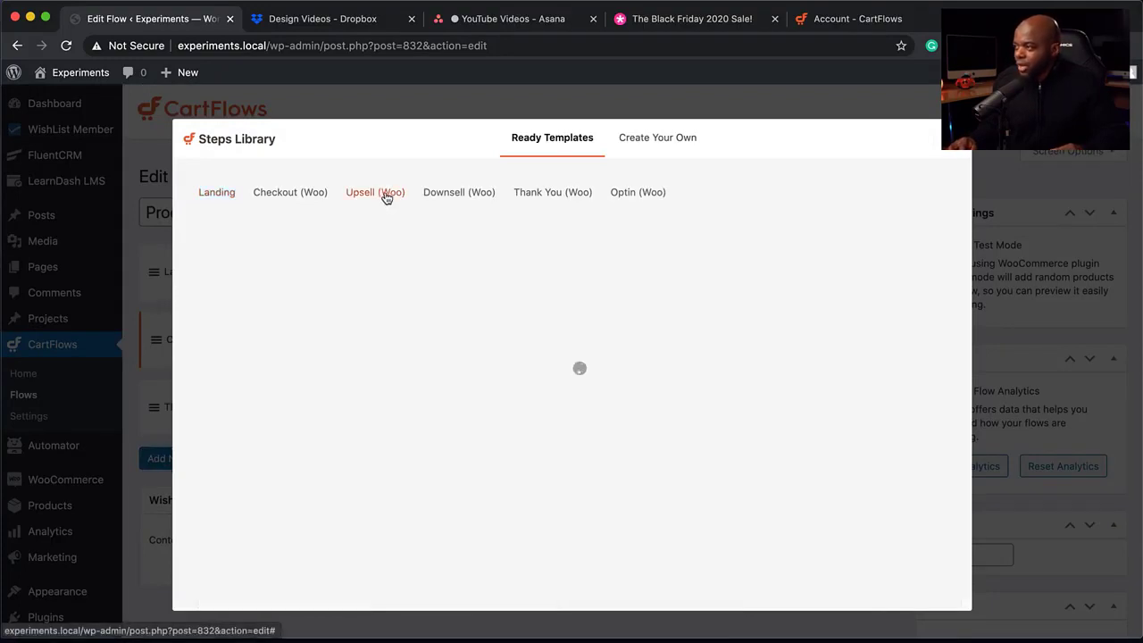
{"action": "mouse_move", "coordinate": [357, 372]}
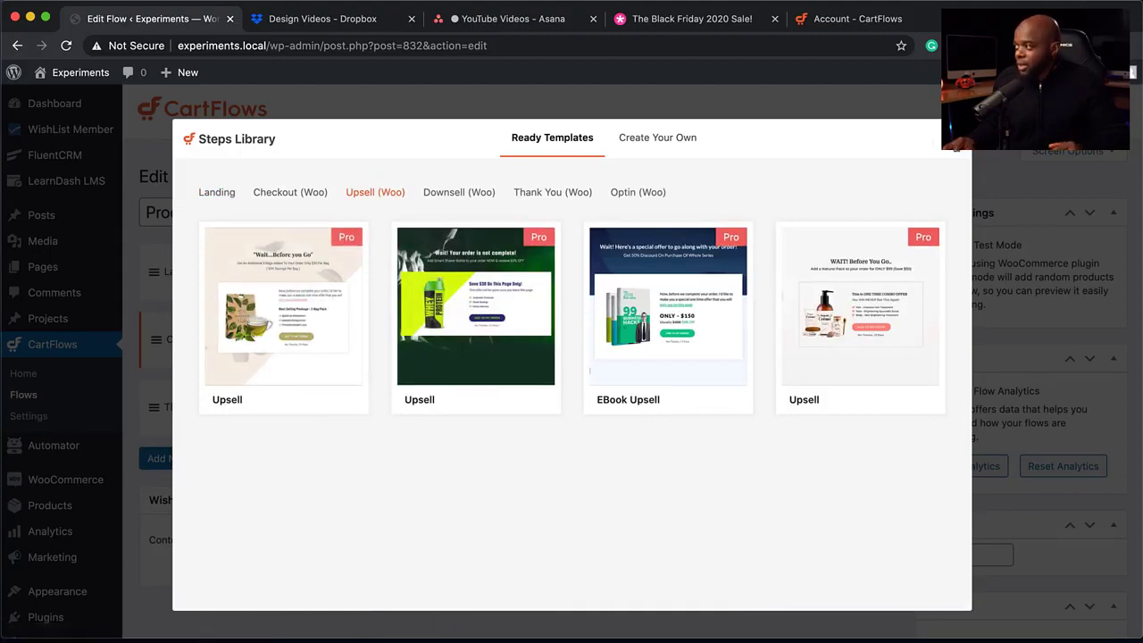
{"action": "left_click", "coordinate": [956, 150]}
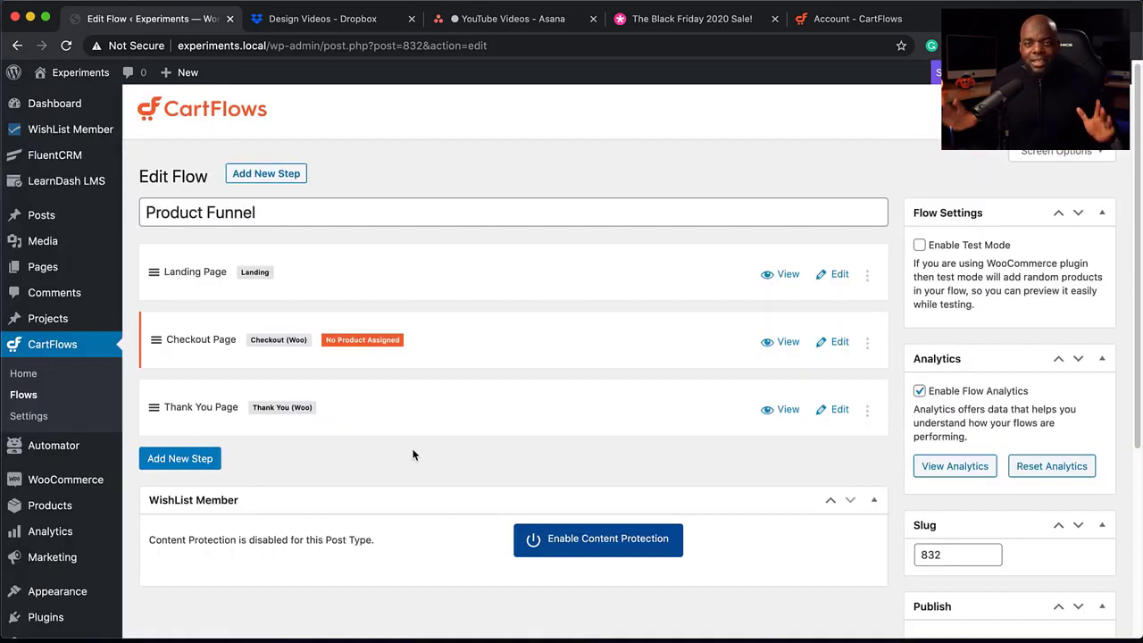
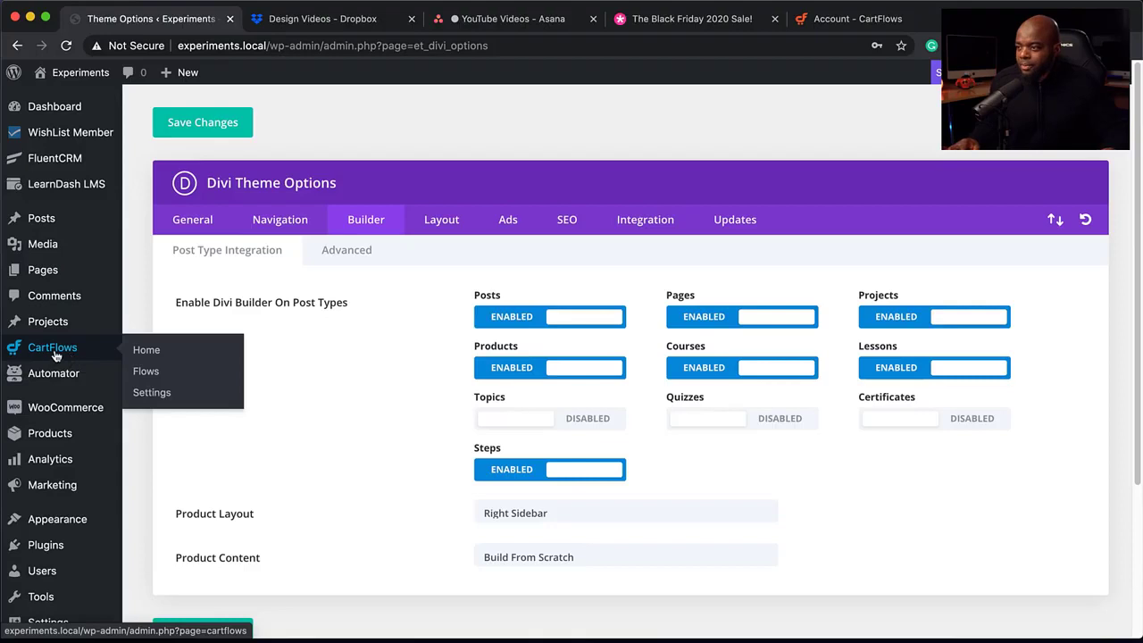
Step: Open the Product Funnel flow's landing page step for editing with the Divi Builder
{"action": "left_click", "coordinate": [147, 374]}
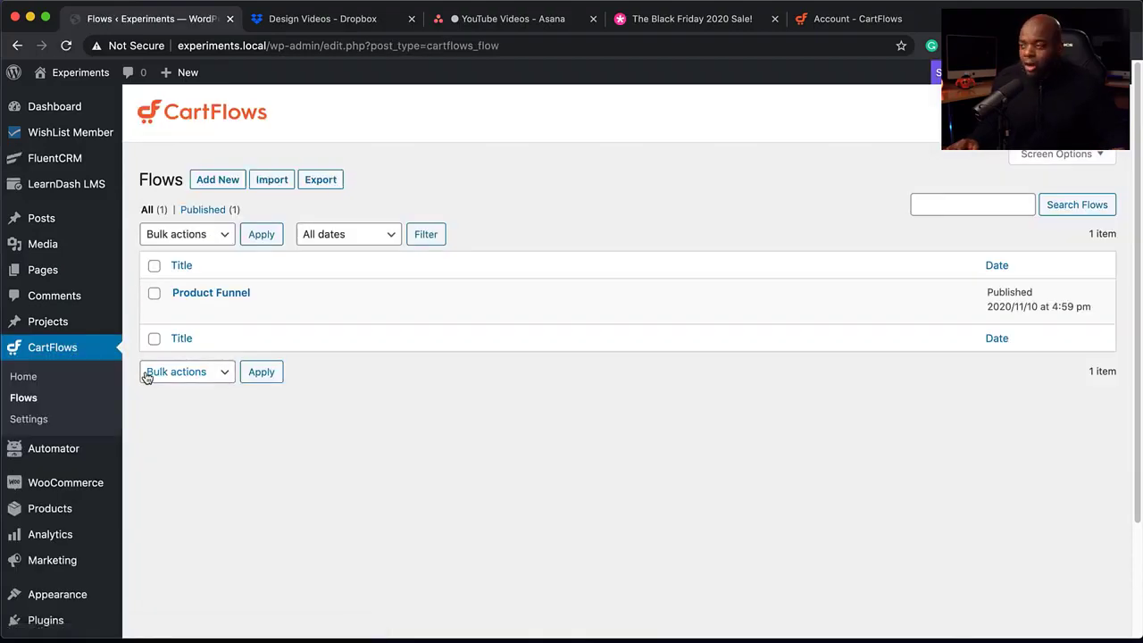
{"action": "left_click", "coordinate": [200, 296]}
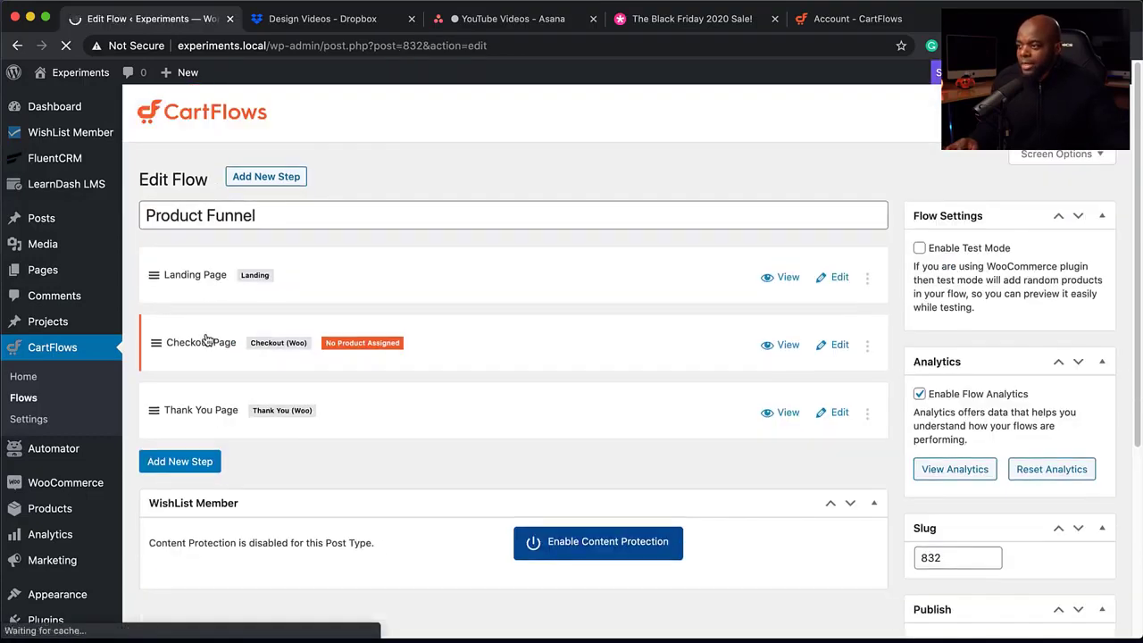
{"action": "left_click", "coordinate": [839, 278]}
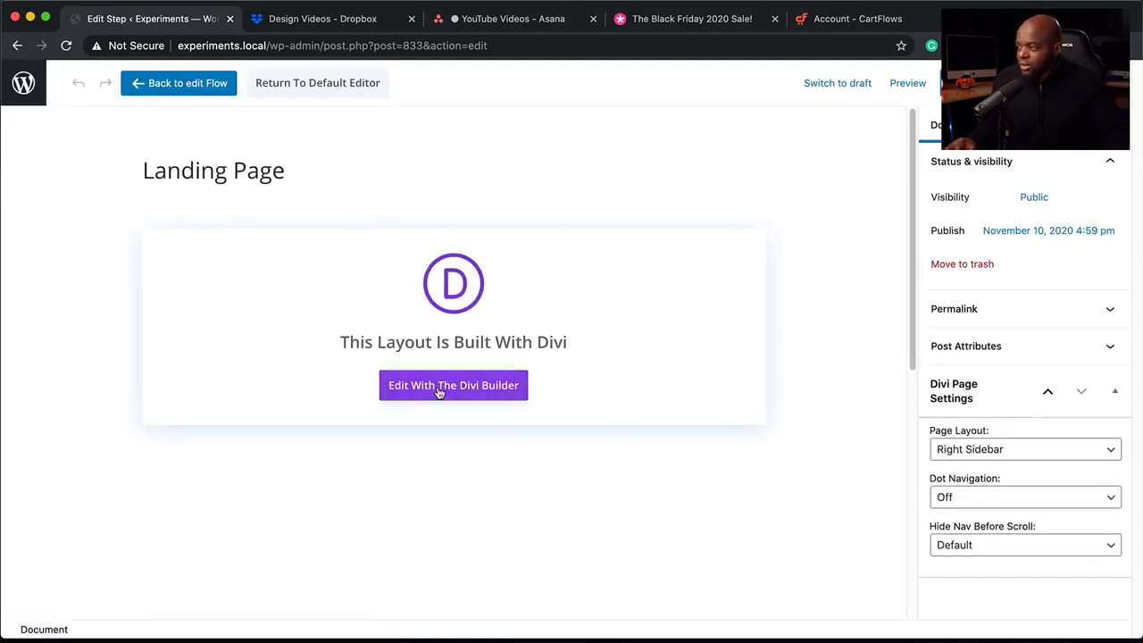
{"action": "left_click", "coordinate": [487, 393]}
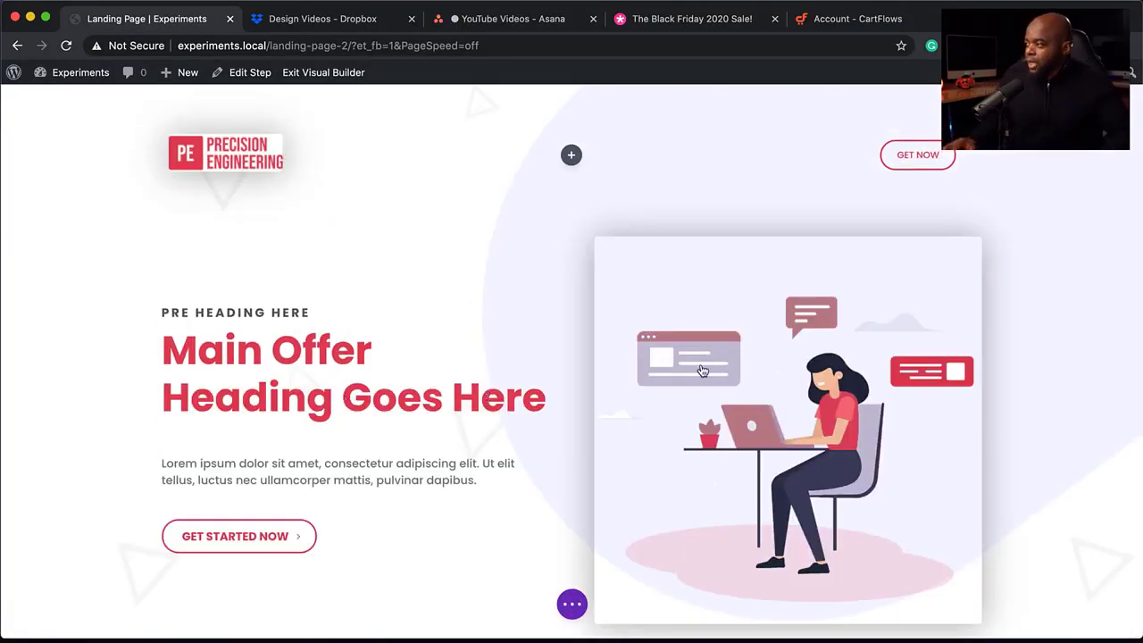
Step: Replace the landing page's hero illustration with influencer-03.jpg from the media library and keep the module's changes
{"action": "scroll", "coordinate": [746, 456], "scroll_direction": "down", "scroll_amount": 5}
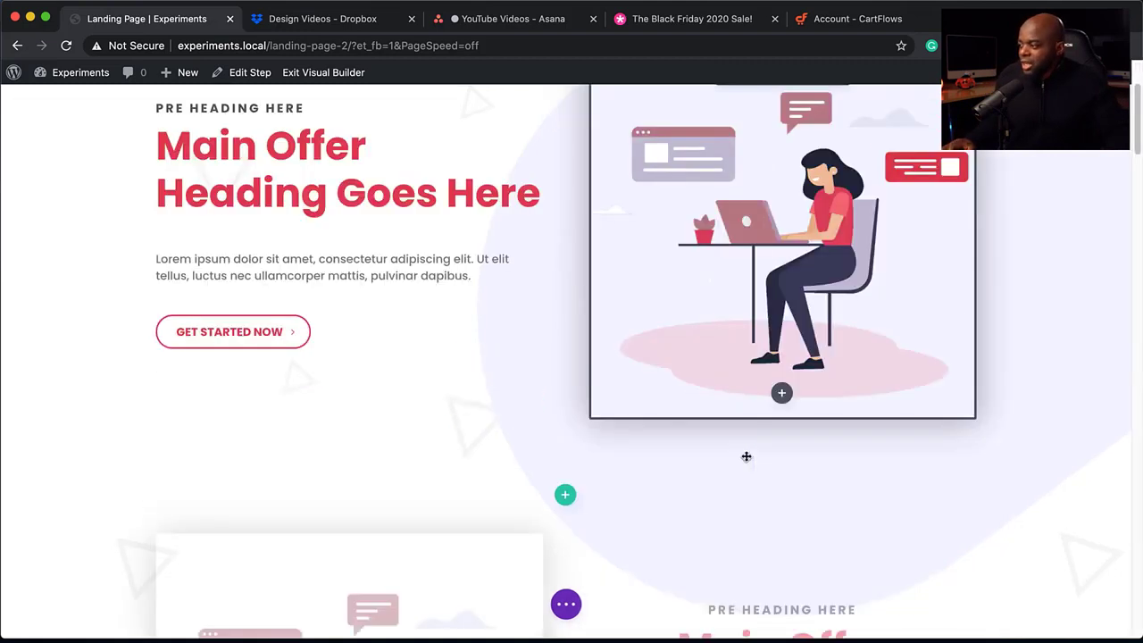
{"action": "scroll", "coordinate": [747, 456], "scroll_direction": "up", "scroll_amount": 1}
{"action": "scroll", "coordinate": [816, 412], "scroll_direction": "up", "scroll_amount": 1}
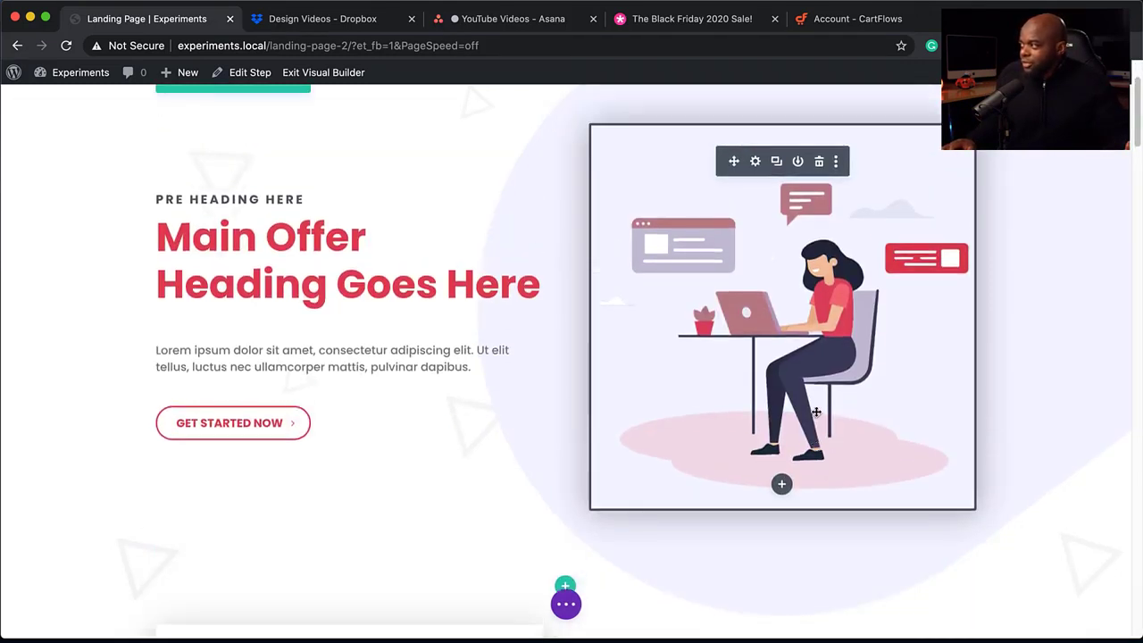
{"action": "scroll", "coordinate": [816, 412], "scroll_direction": "up", "scroll_amount": 1}
{"action": "left_click", "coordinate": [756, 196]}
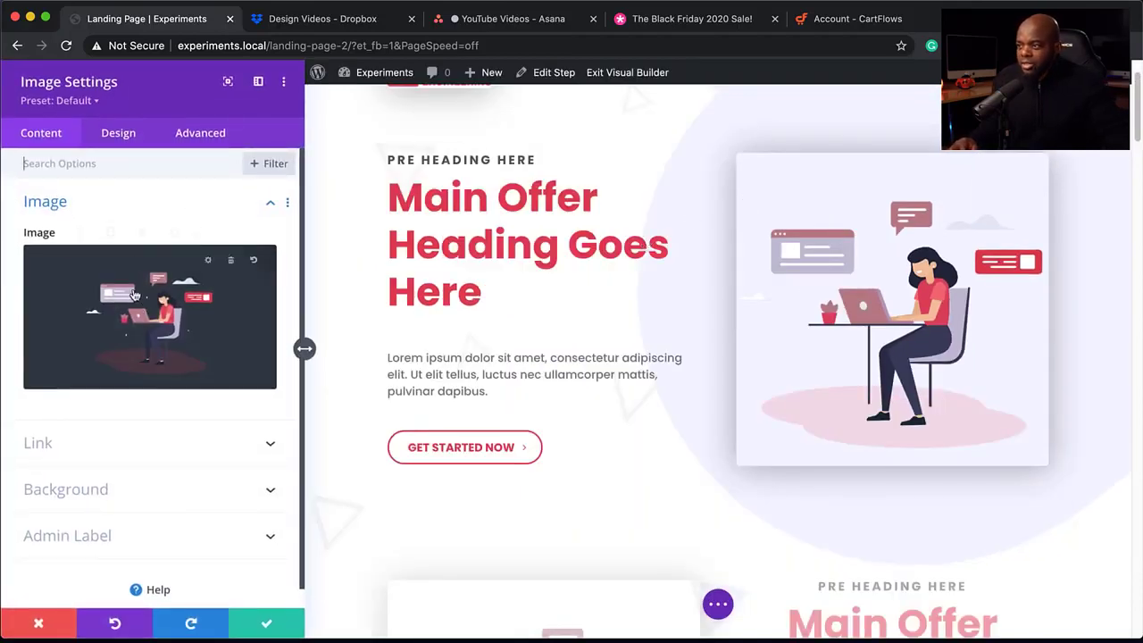
{"action": "left_click", "coordinate": [135, 308]}
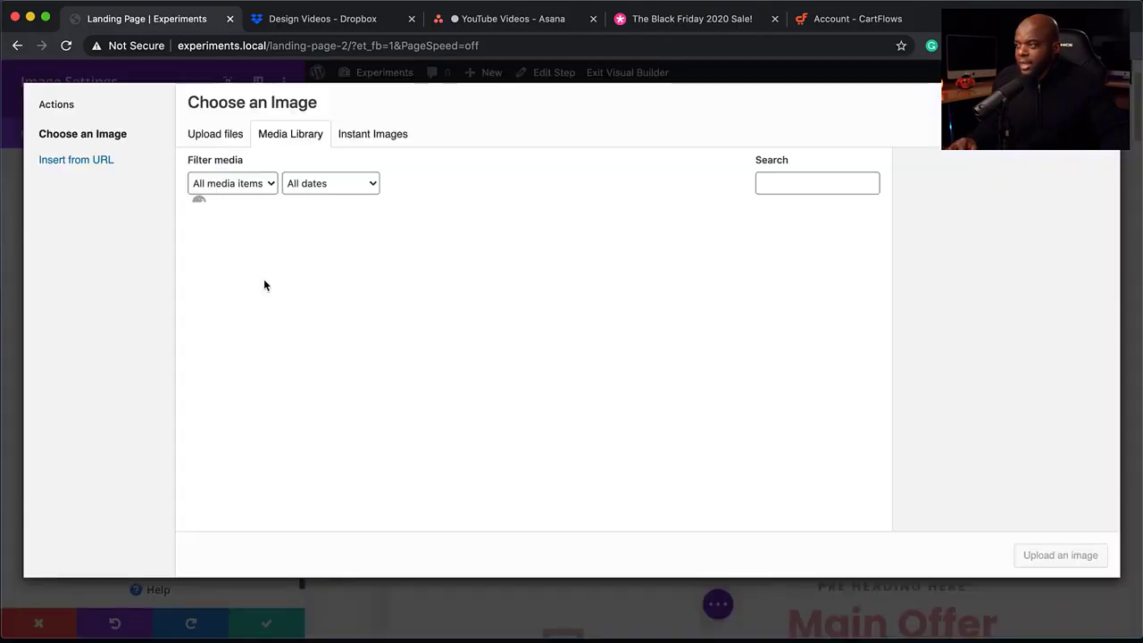
{"action": "scroll", "coordinate": [557, 384], "scroll_direction": "down", "scroll_amount": 5}
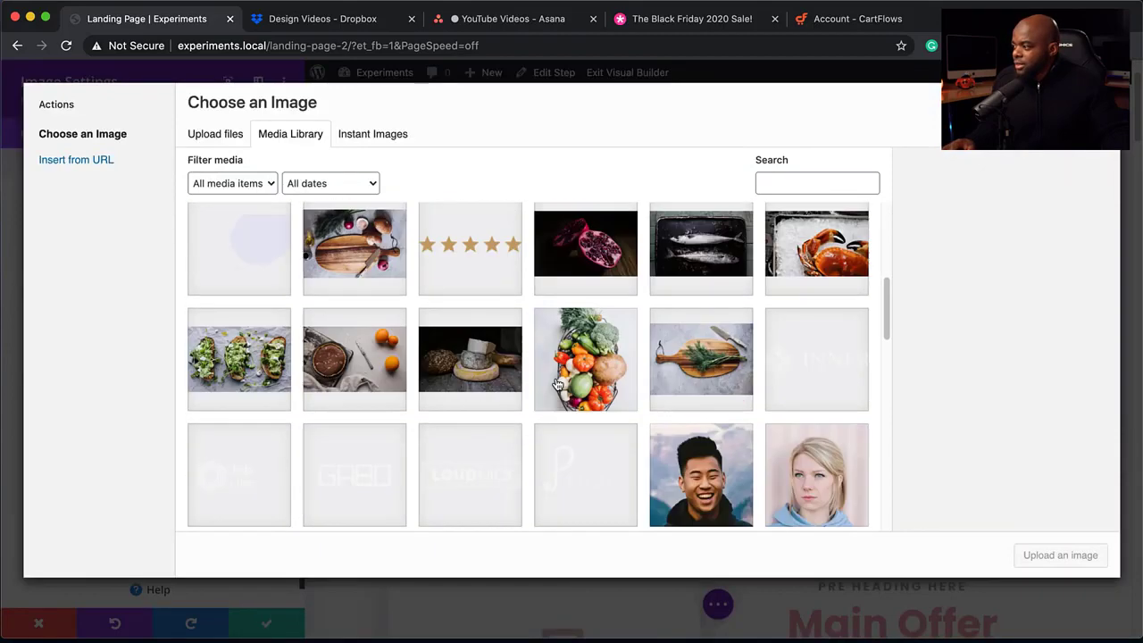
{"action": "scroll", "coordinate": [557, 384], "scroll_direction": "down", "scroll_amount": 10}
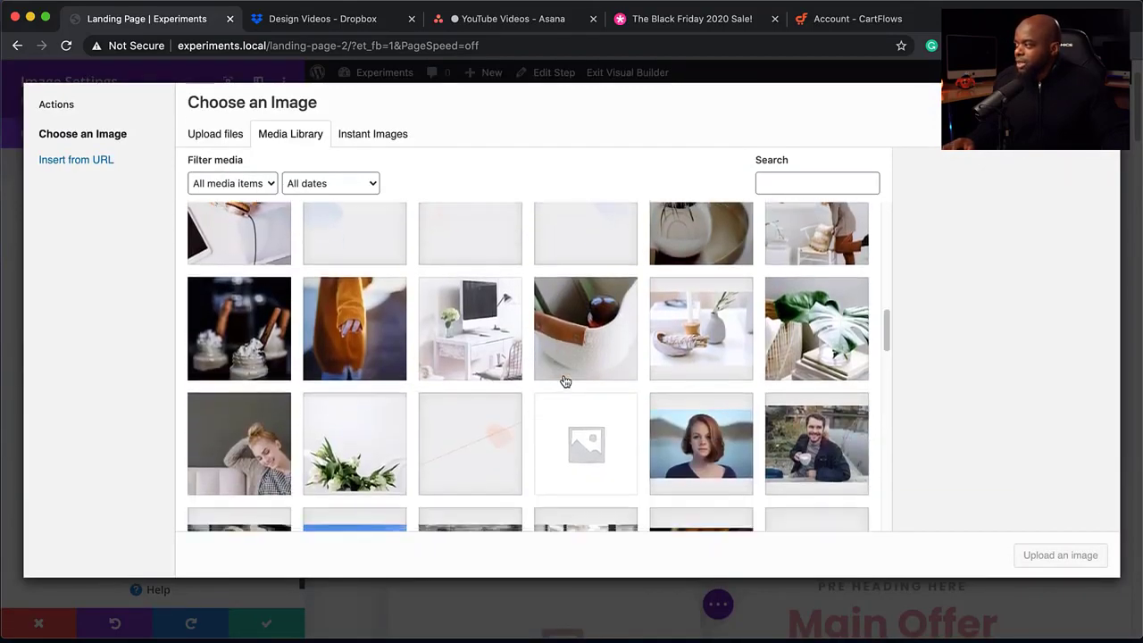
{"action": "left_click", "coordinate": [376, 451]}
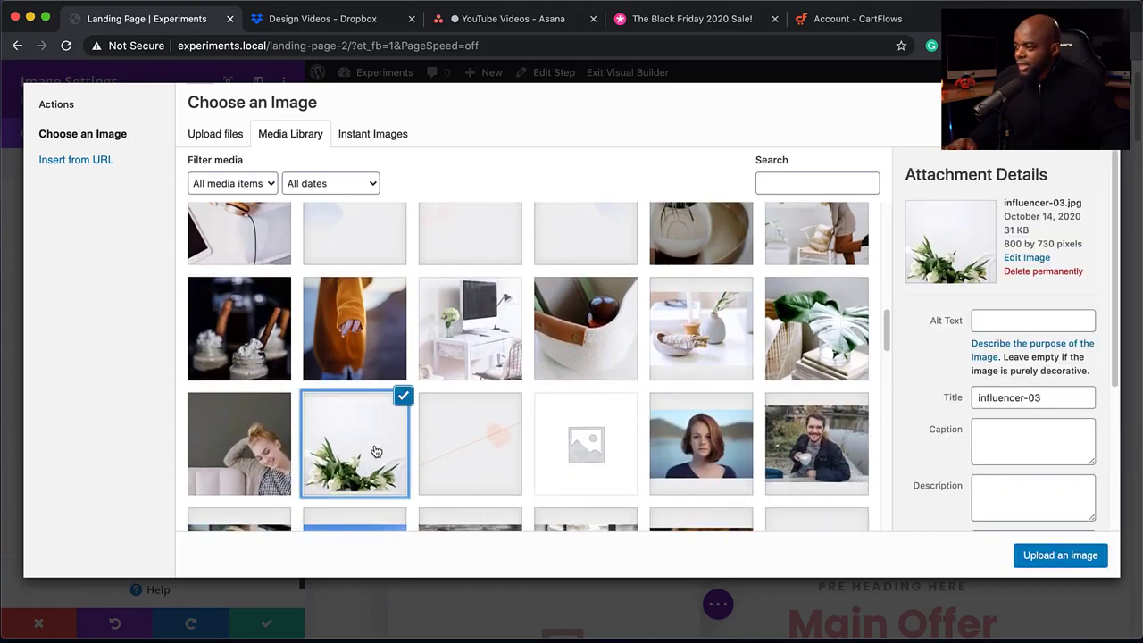
{"action": "left_click", "coordinate": [1076, 558]}
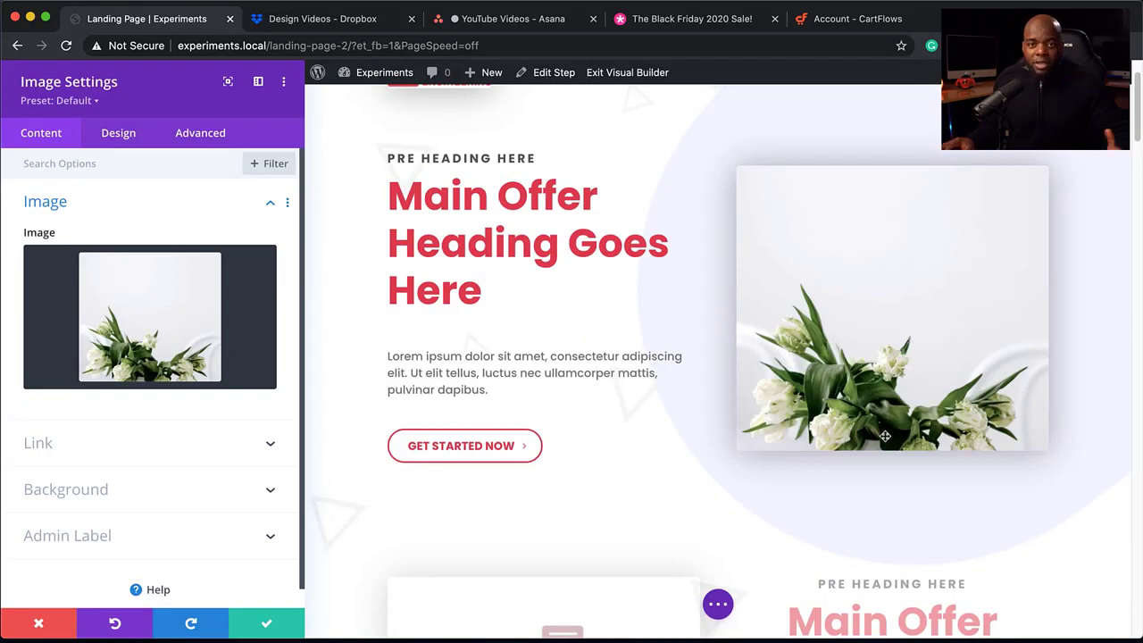
{"action": "left_click", "coordinate": [266, 625]}
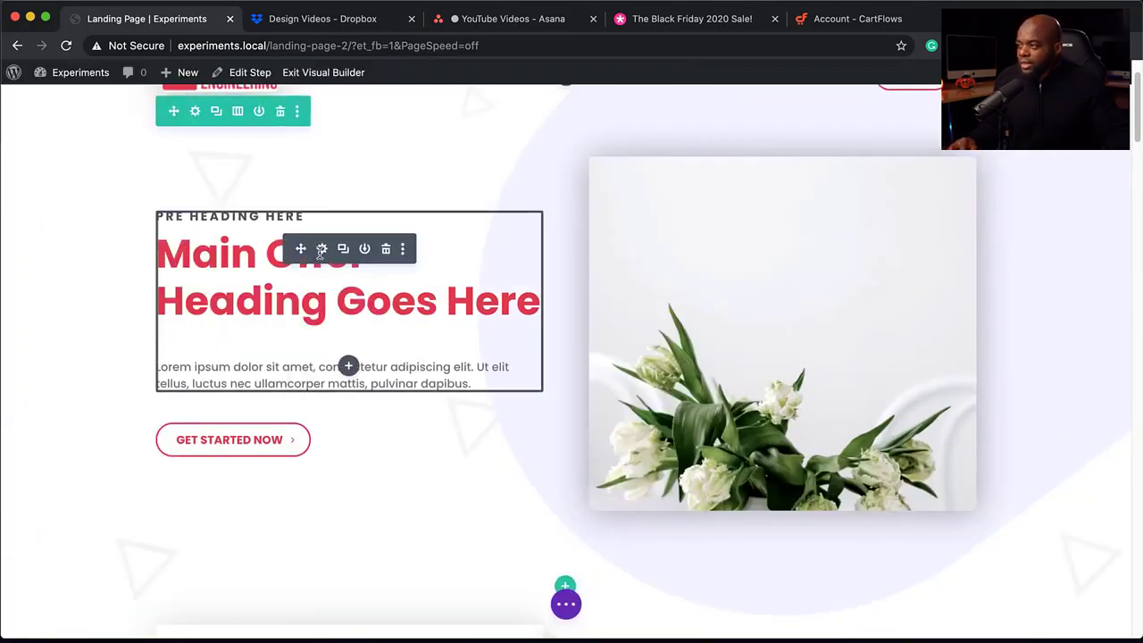
Step: Change the word "Main" to "MAK" in the hero heading, making it "MAK Offer Heading Goes Here", and keep the text changes
{"action": "left_click", "coordinate": [197, 265]}
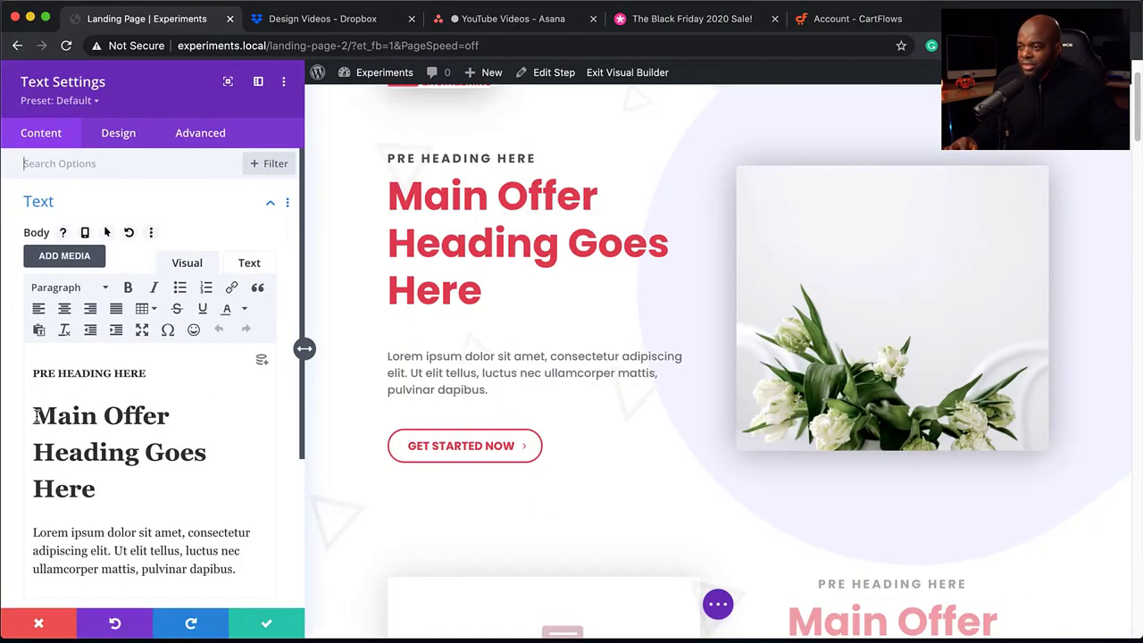
{"action": "left_click_drag", "start_coordinate": [59, 415], "coordinate": [95, 416]}
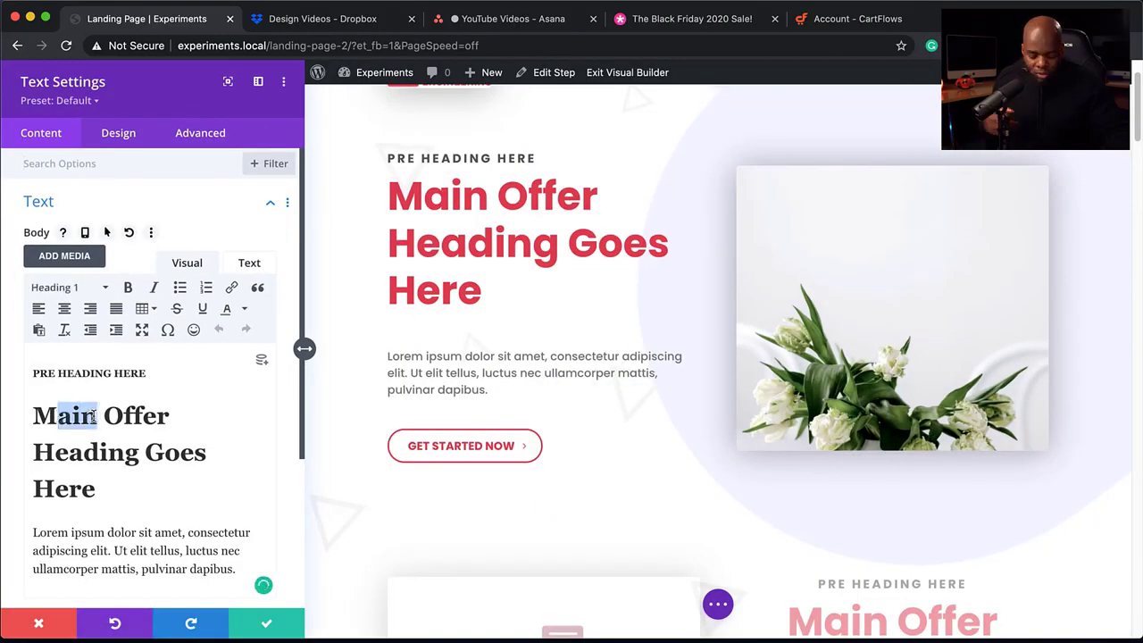
{"action": "type", "text": "AK"}
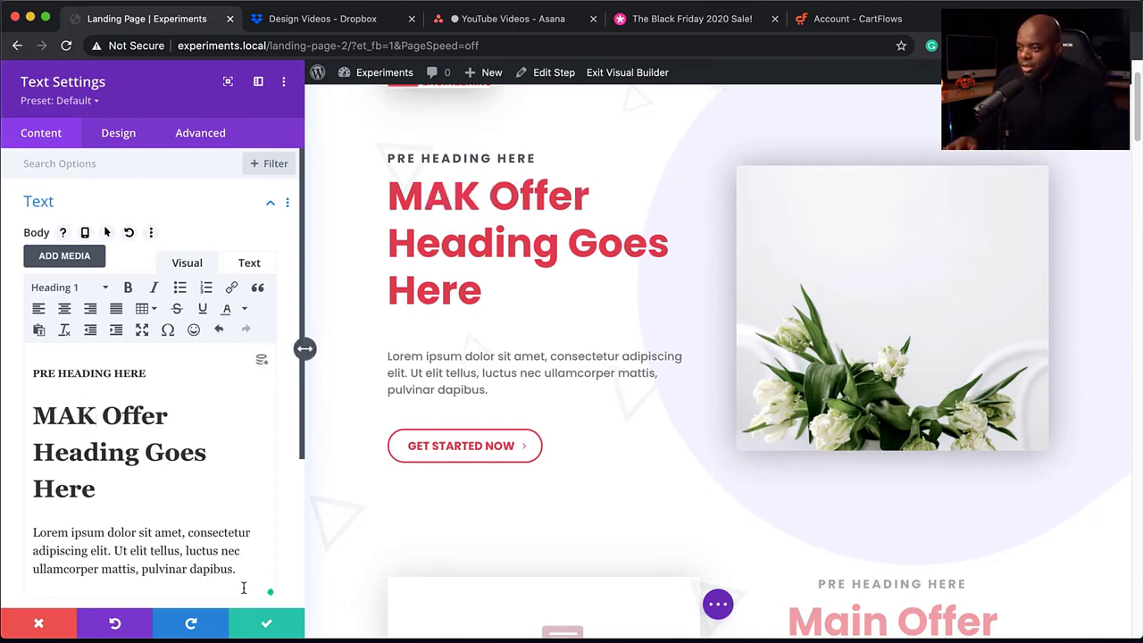
{"action": "left_click", "coordinate": [266, 623]}
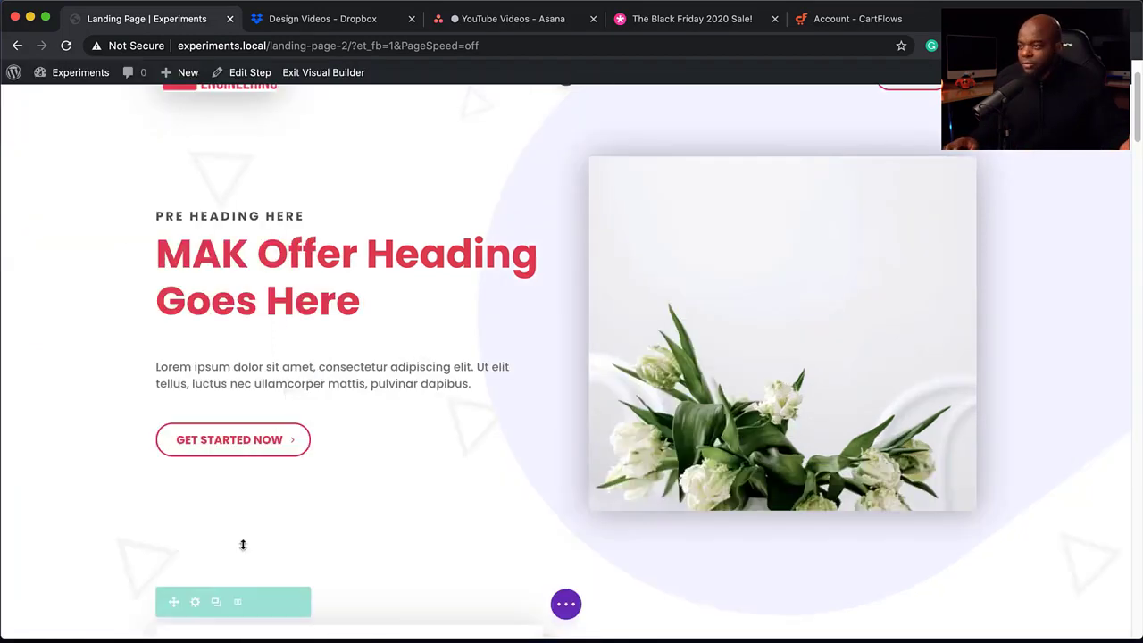
{"action": "scroll", "coordinate": [593, 540], "scroll_direction": "down", "scroll_amount": 5}
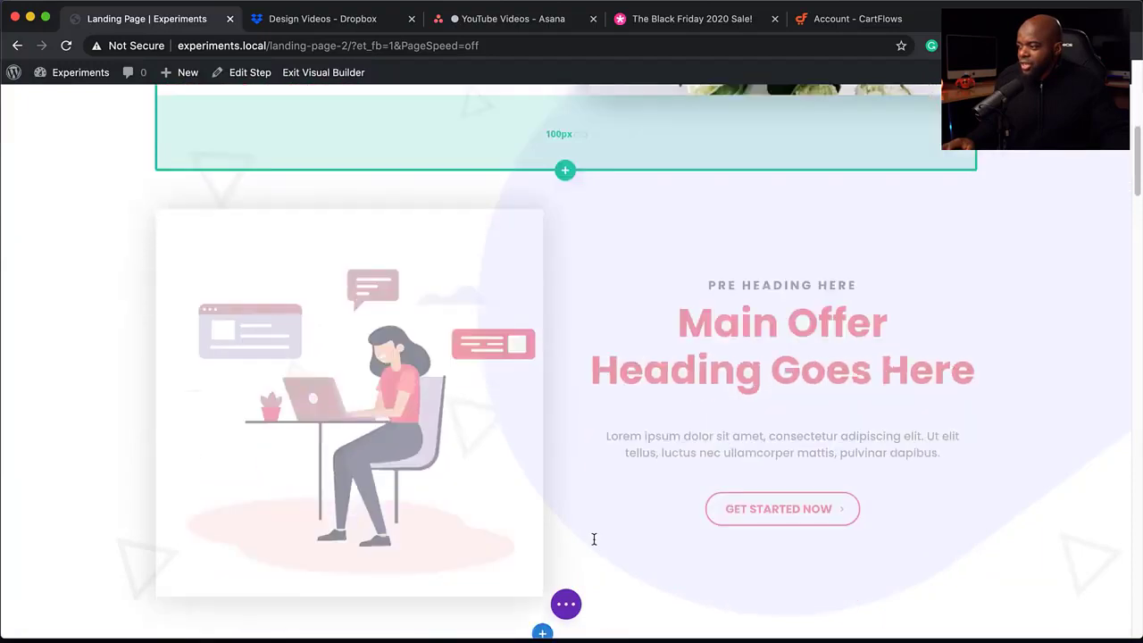
{"action": "scroll", "coordinate": [592, 538], "scroll_direction": "down", "scroll_amount": 15}
{"action": "scroll", "coordinate": [592, 536], "scroll_direction": "up", "scroll_amount": 20}
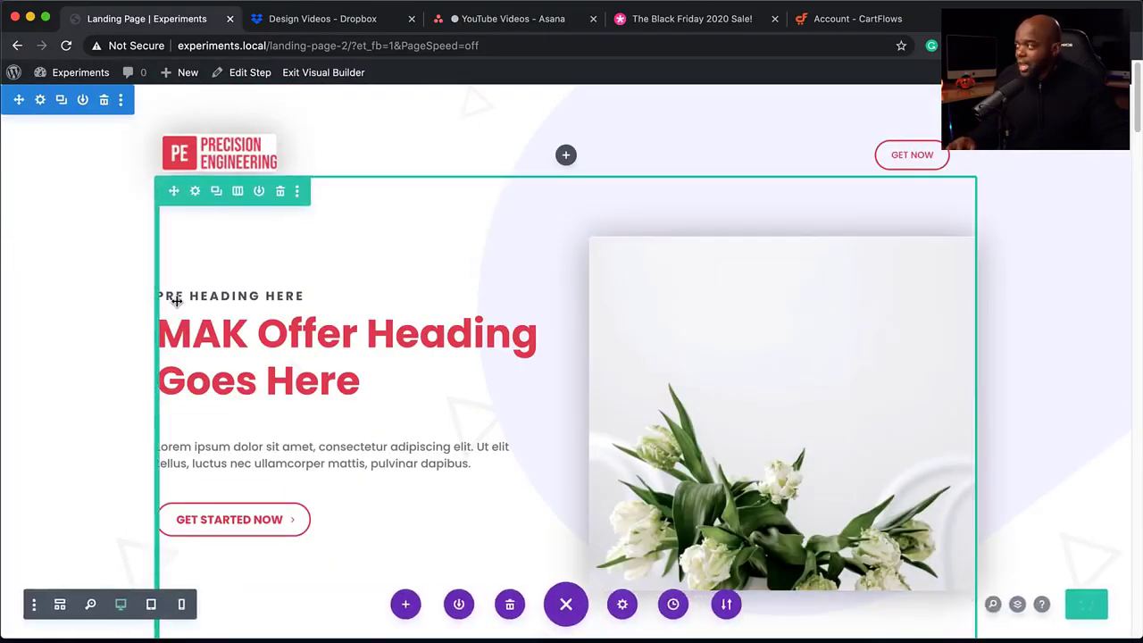
Step: Exit the landing page builder, assign Product C to the flow's Checkout Page step, and save the checkout settings
{"action": "left_click", "coordinate": [324, 73]}
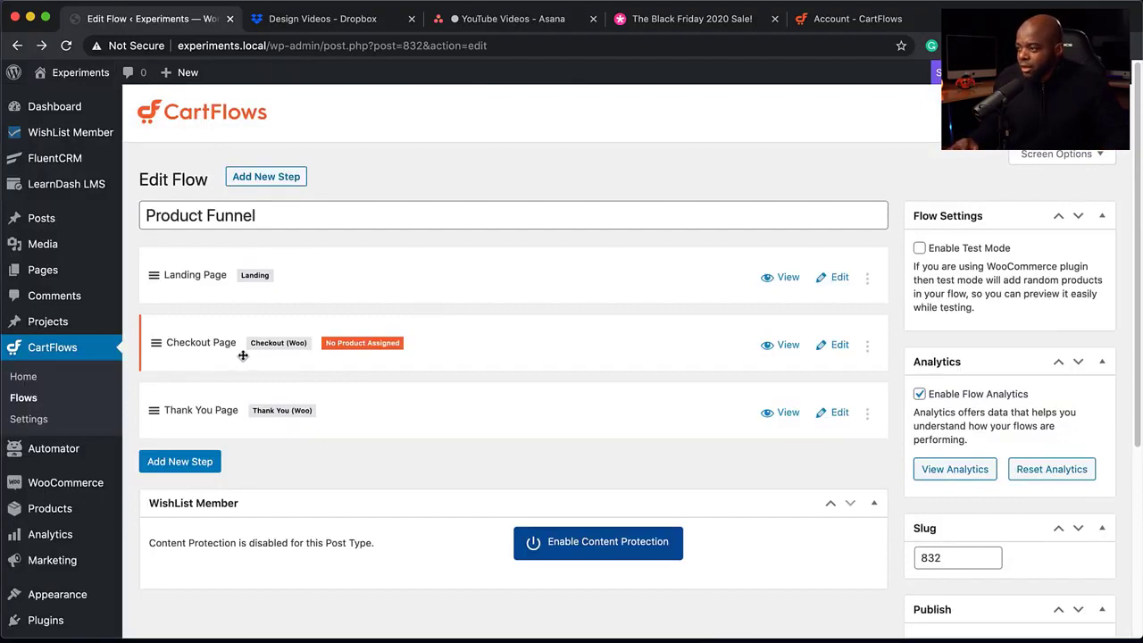
{"action": "left_click", "coordinate": [839, 345]}
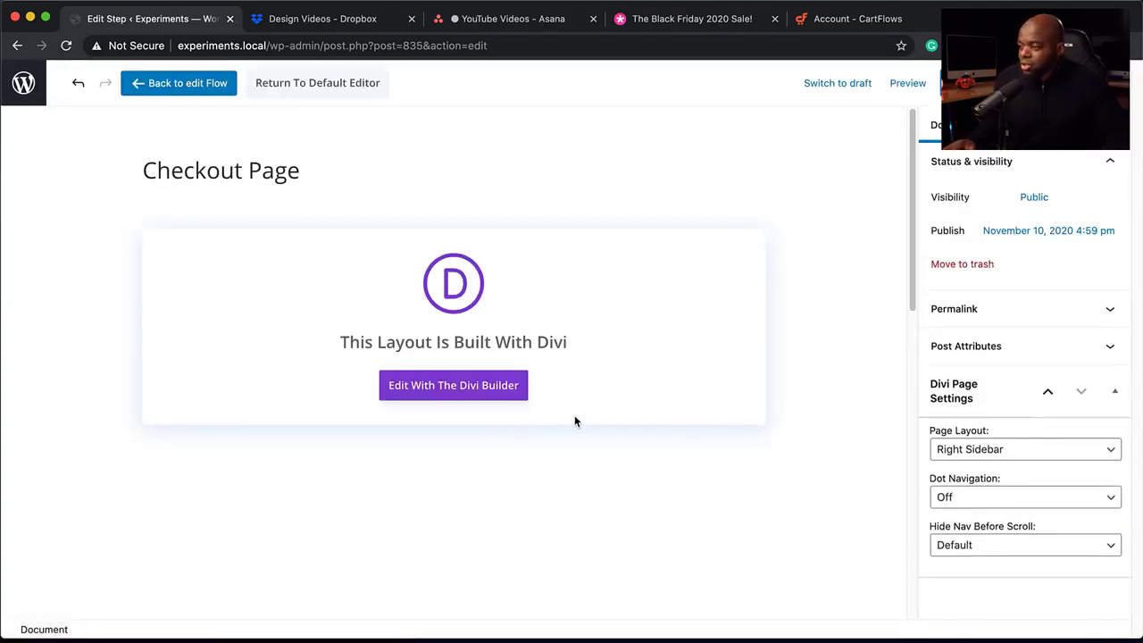
{"action": "scroll", "coordinate": [575, 420], "scroll_direction": "down", "scroll_amount": 10}
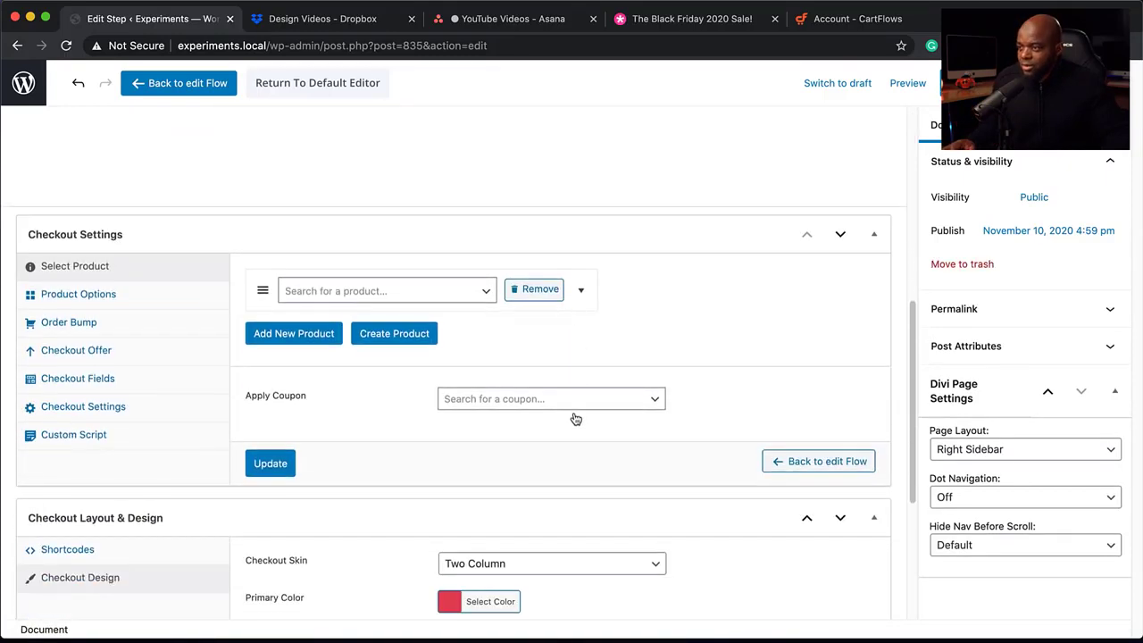
{"action": "left_click", "coordinate": [458, 294]}
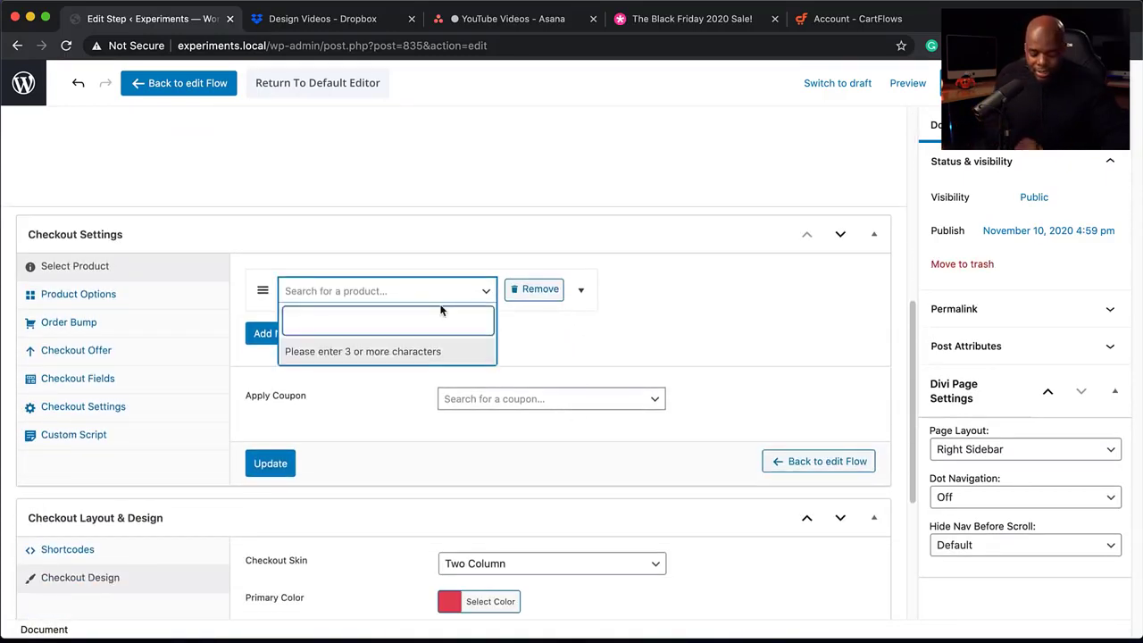
{"action": "type", "text": "prod"}
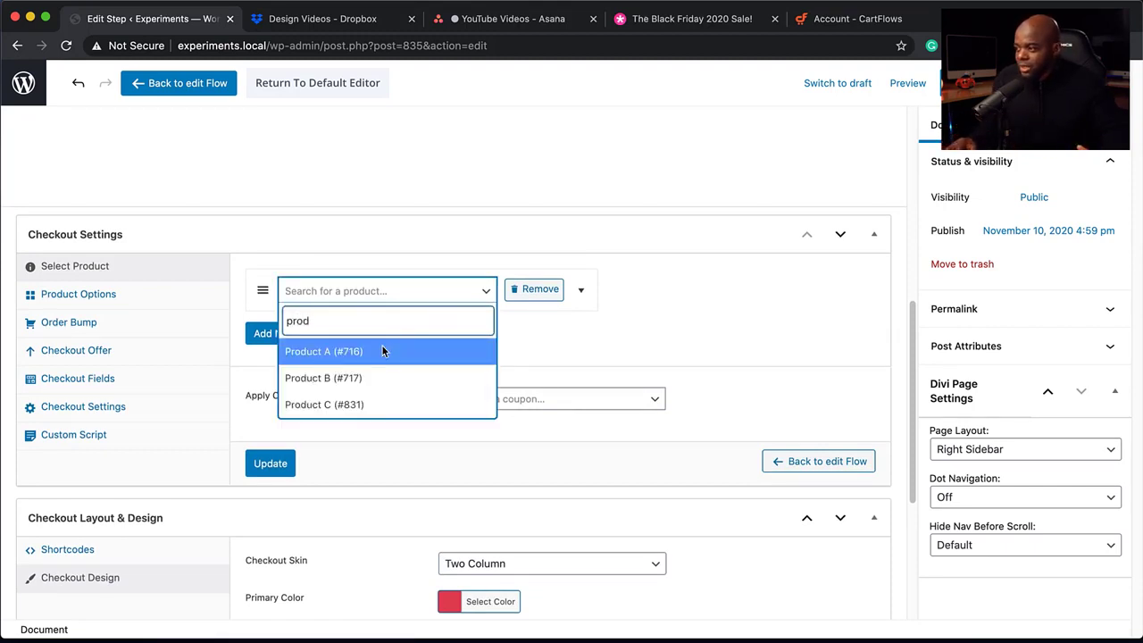
{"action": "left_click", "coordinate": [388, 403]}
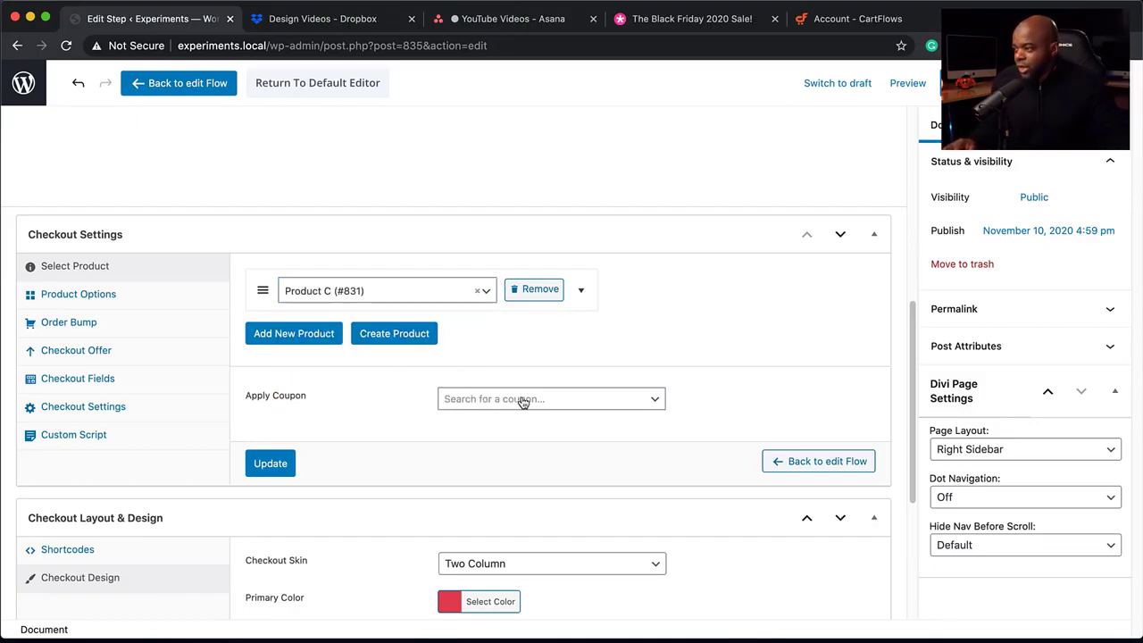
{"action": "left_click", "coordinate": [271, 466]}
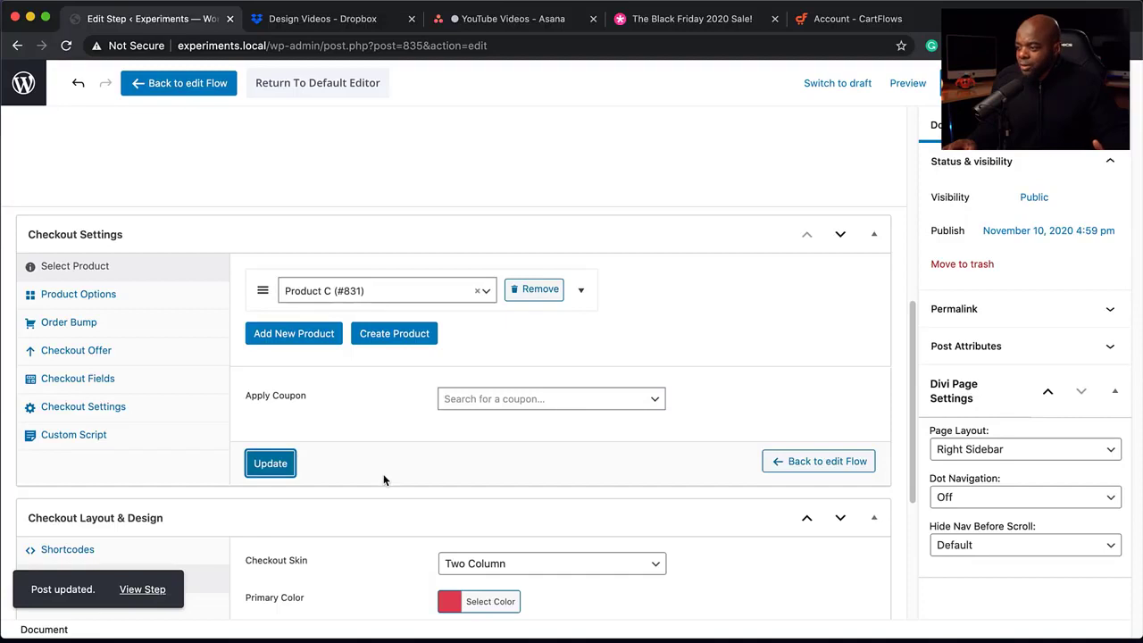
Step: View the live checkout page in a new tab and examine its billing fields and order summary
{"action": "left_click", "coordinate": [153, 589], "text": "super"}
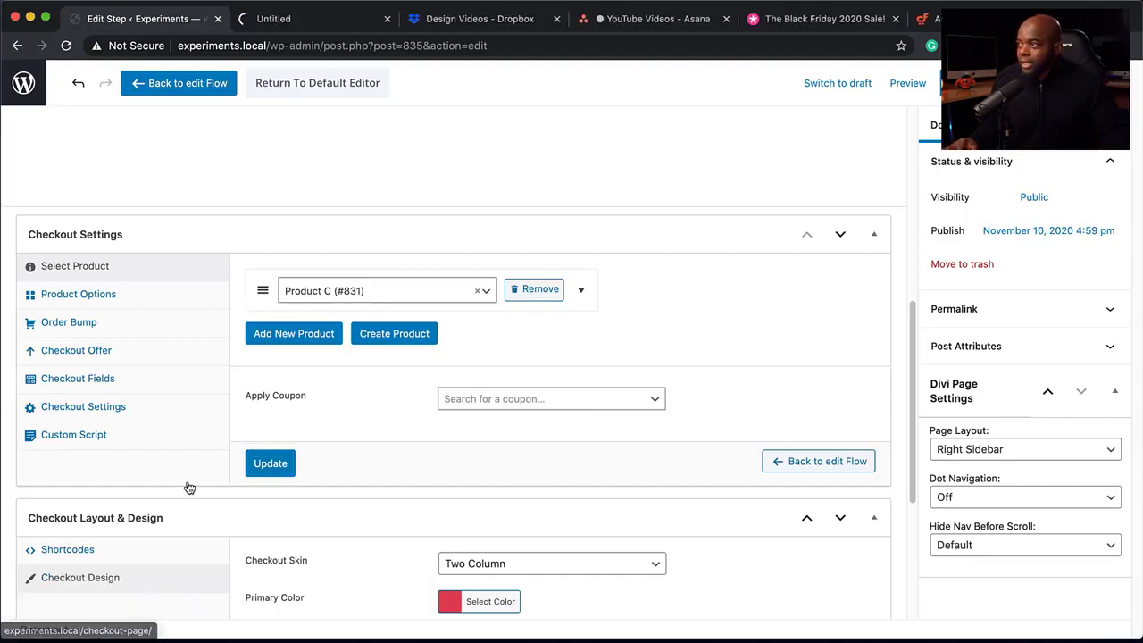
{"action": "left_click", "coordinate": [320, 23]}
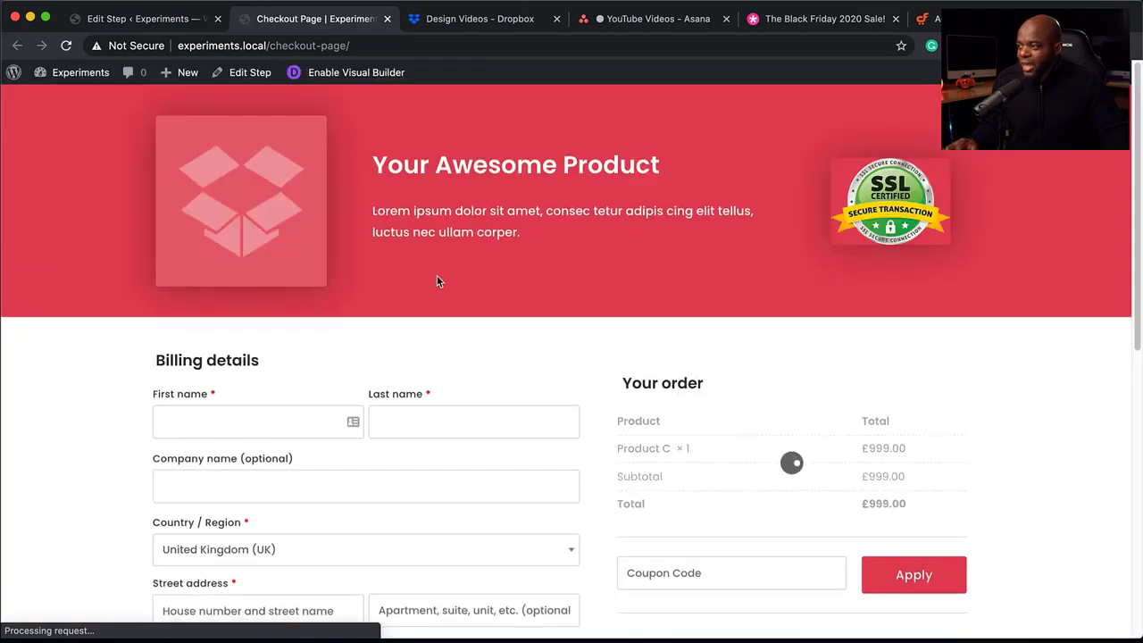
{"action": "scroll", "coordinate": [534, 370], "scroll_direction": "down", "scroll_amount": 3}
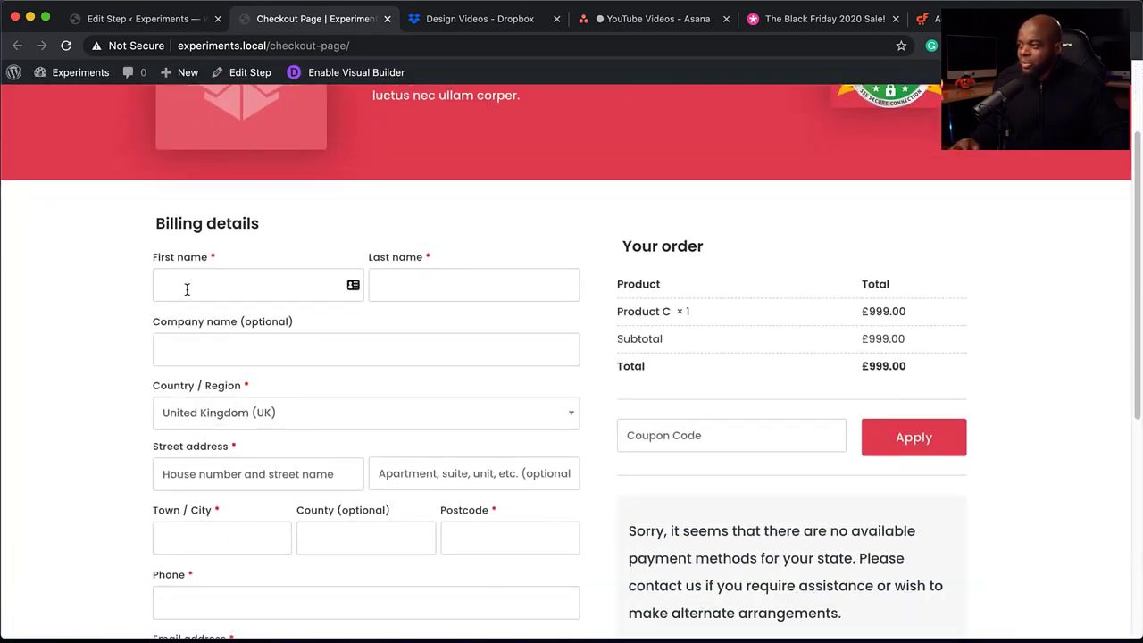
{"action": "scroll", "coordinate": [349, 417], "scroll_direction": "down", "scroll_amount": 5}
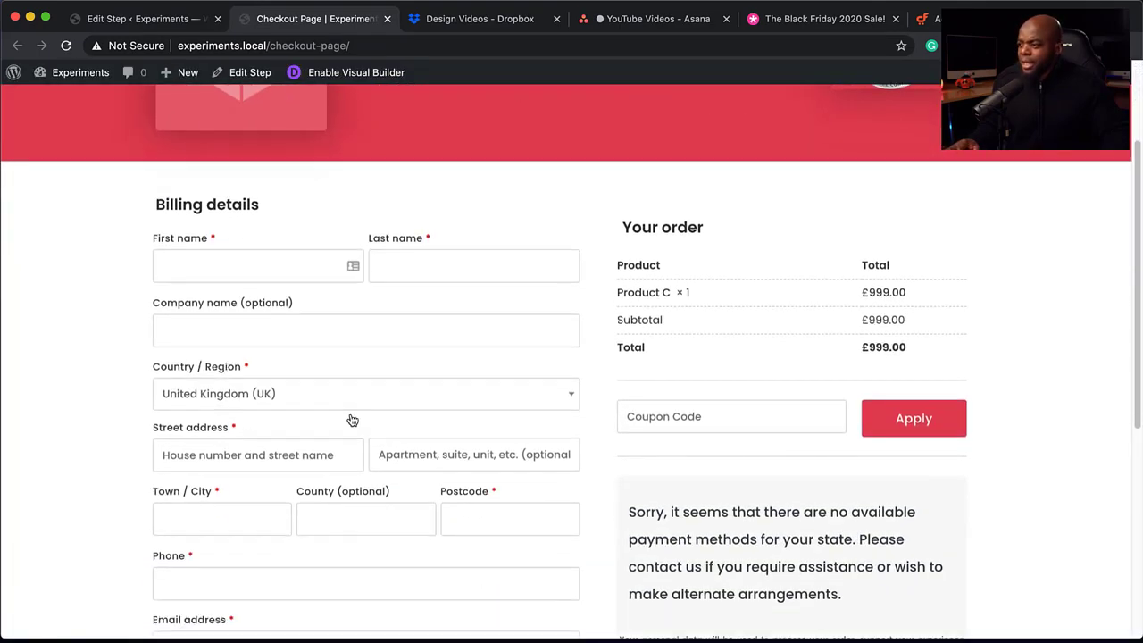
{"action": "scroll", "coordinate": [351, 416], "scroll_direction": "up", "scroll_amount": 5}
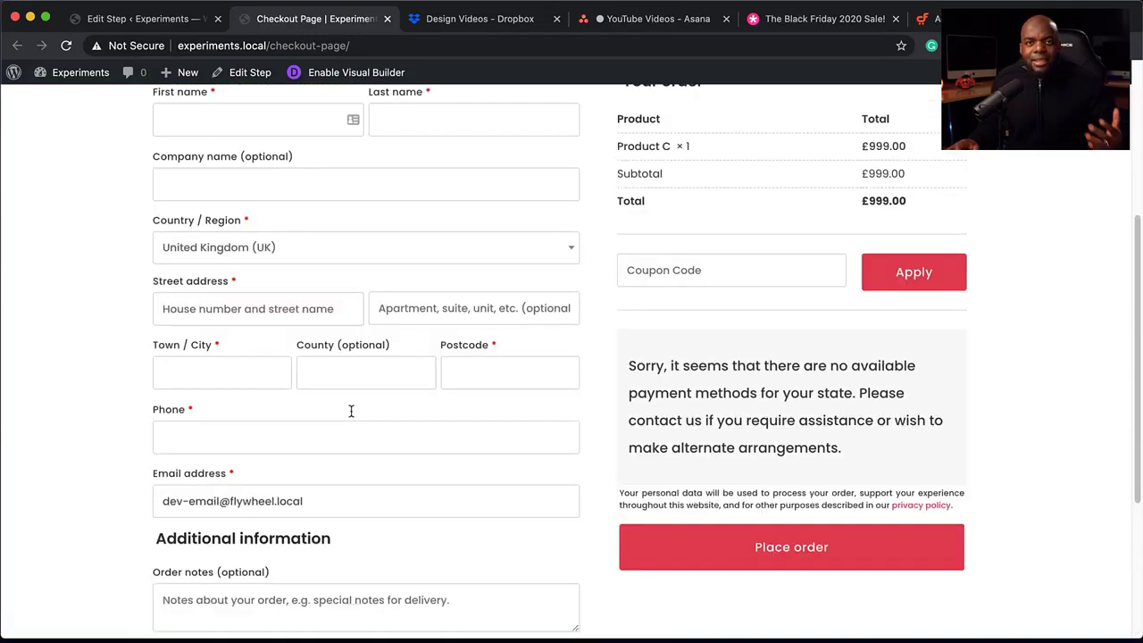
{"action": "scroll", "coordinate": [351, 416], "scroll_direction": "up", "scroll_amount": 2}
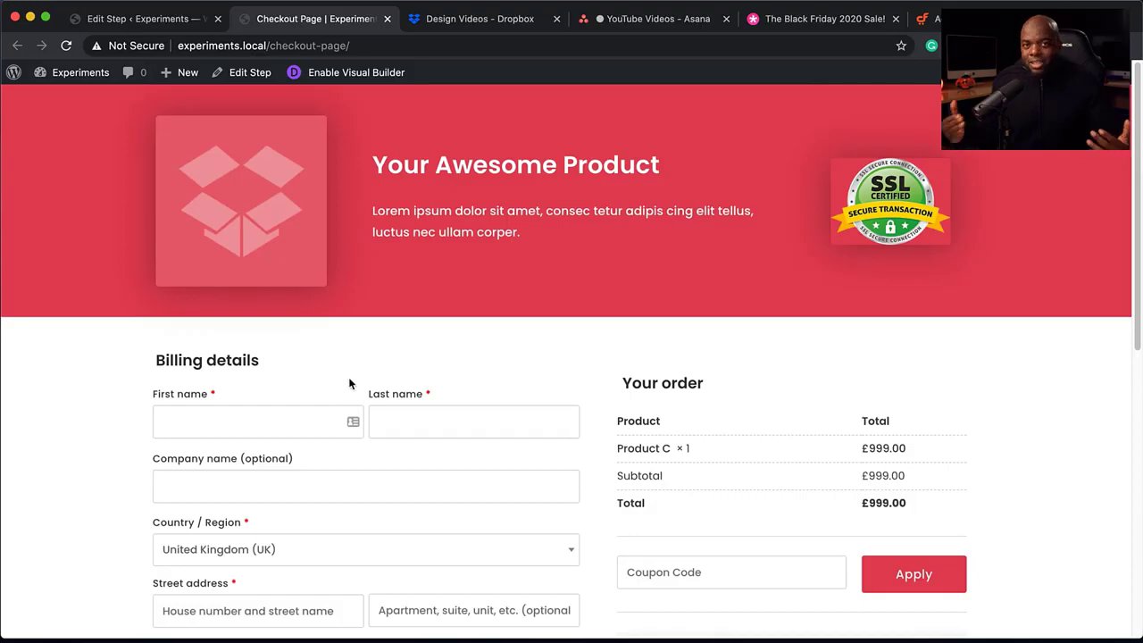
Step: Enable the custom field editor in the Checkout Page step's checkout field settings
{"action": "left_click", "coordinate": [175, 19]}
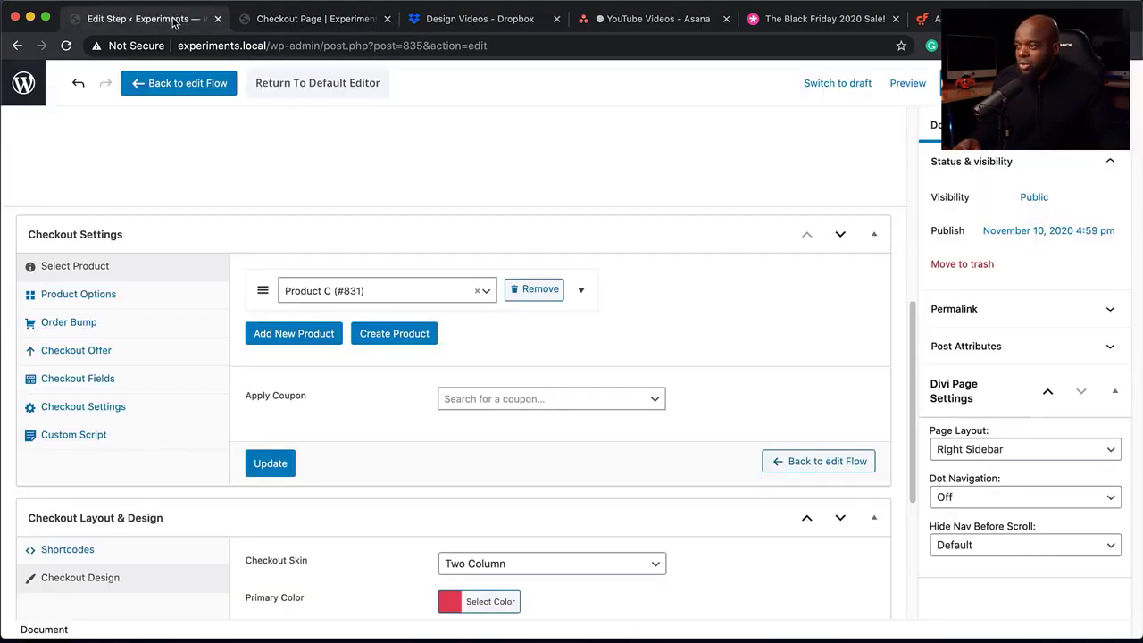
{"action": "left_click", "coordinate": [95, 382]}
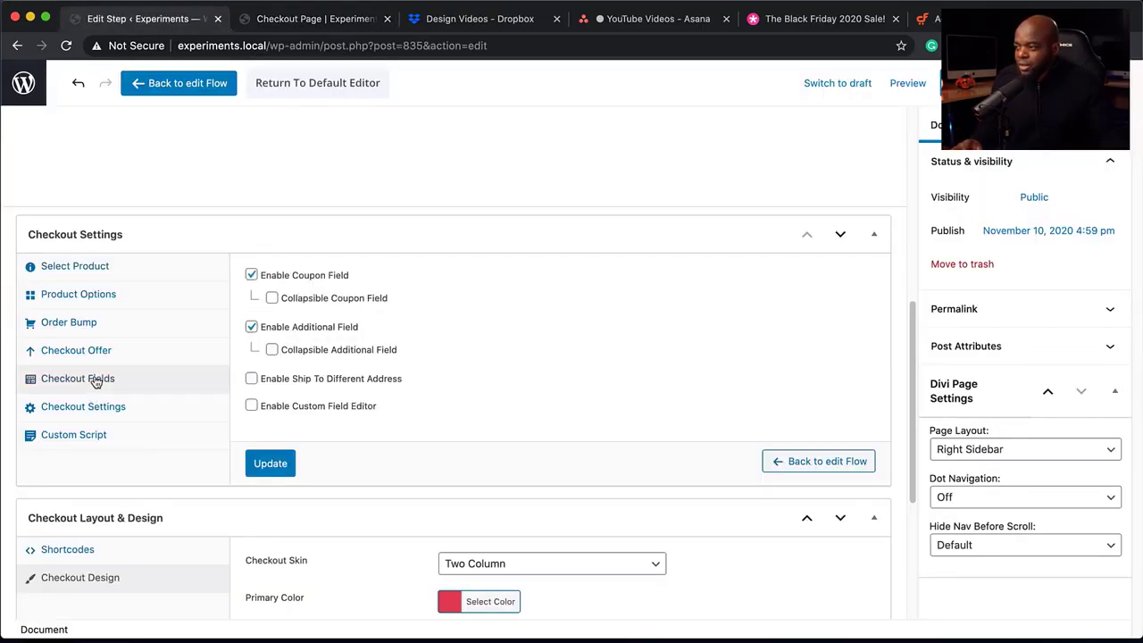
{"action": "left_click", "coordinate": [252, 407]}
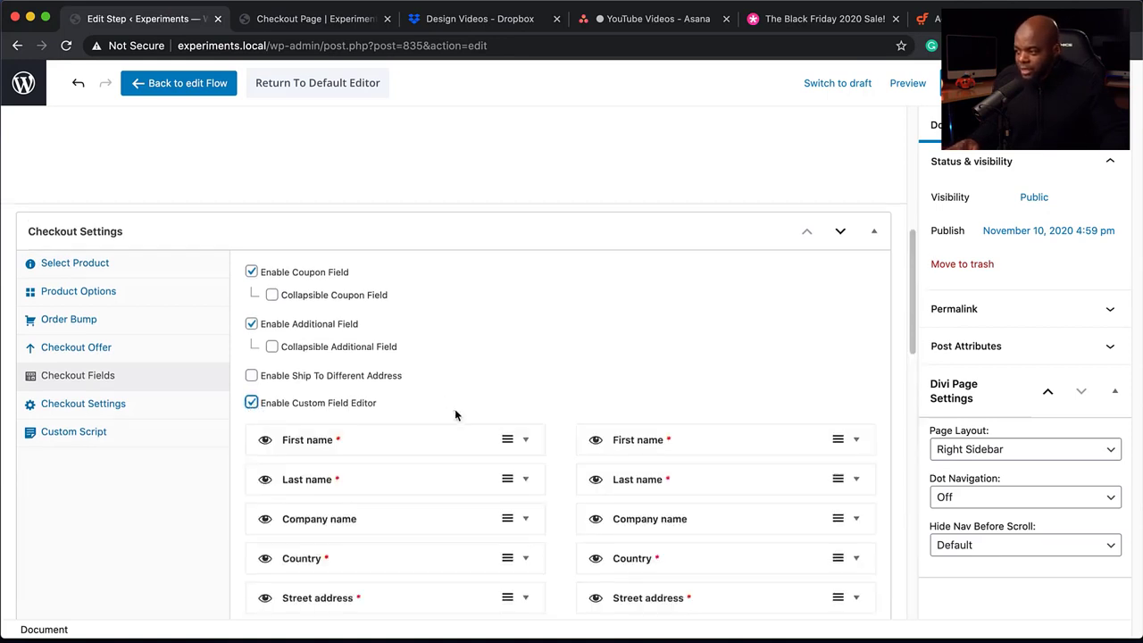
Step: Hide the billing fields for last name, company name, country, street address, apartment, town/city, state, ZIP and phone
{"action": "scroll", "coordinate": [454, 408], "scroll_direction": "down", "scroll_amount": 3}
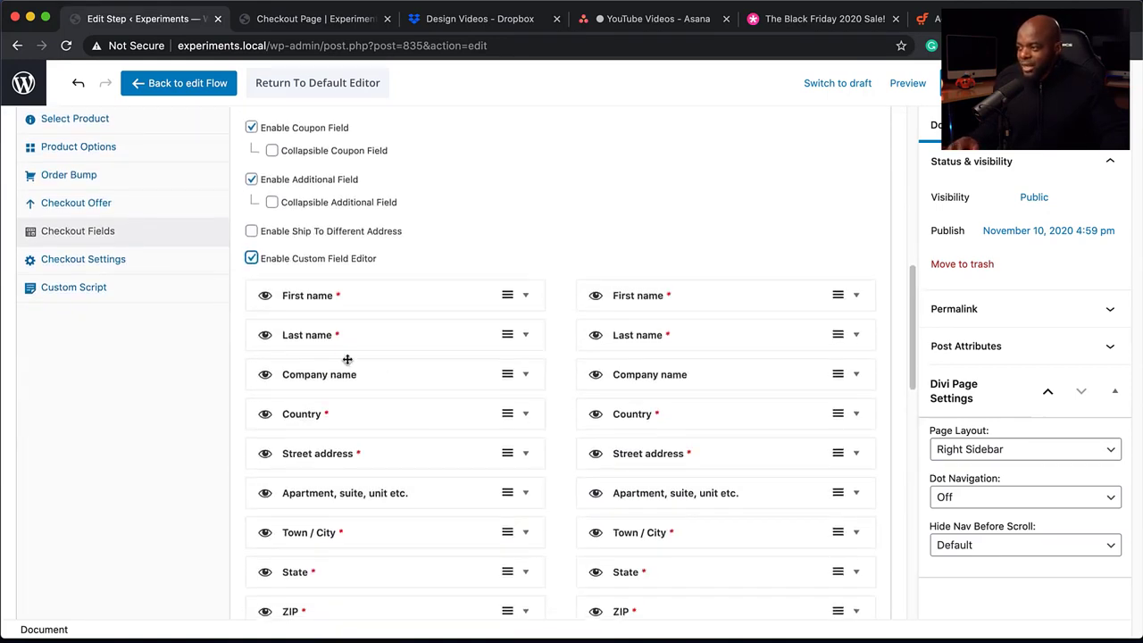
{"action": "left_click", "coordinate": [265, 332]}
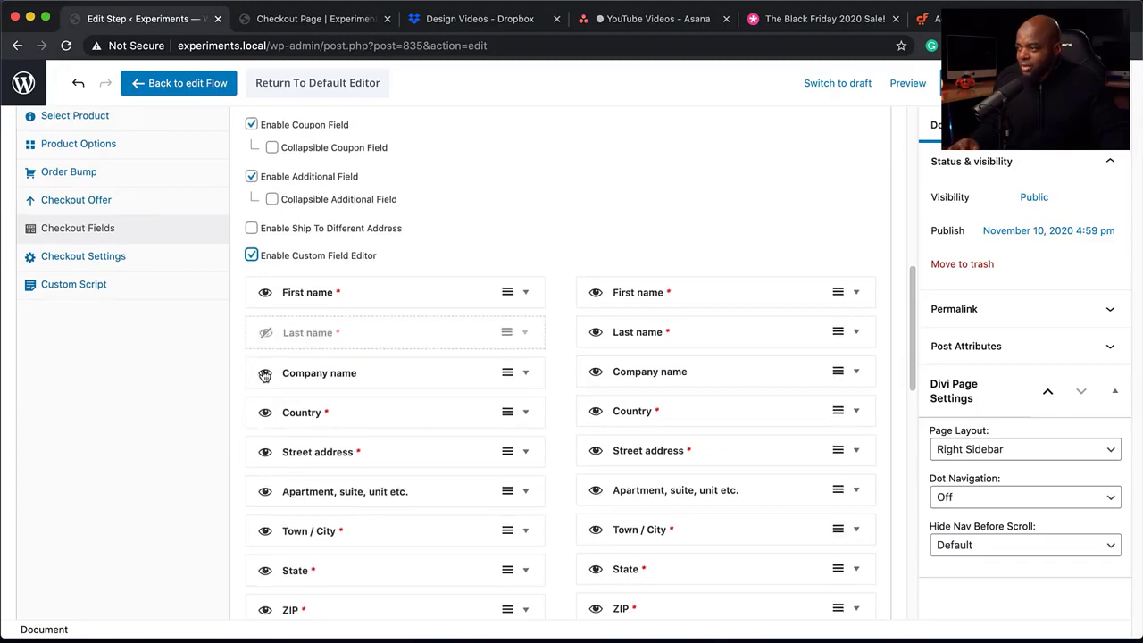
{"action": "left_click", "coordinate": [265, 374]}
{"action": "left_click", "coordinate": [265, 414]}
{"action": "left_click", "coordinate": [266, 455]}
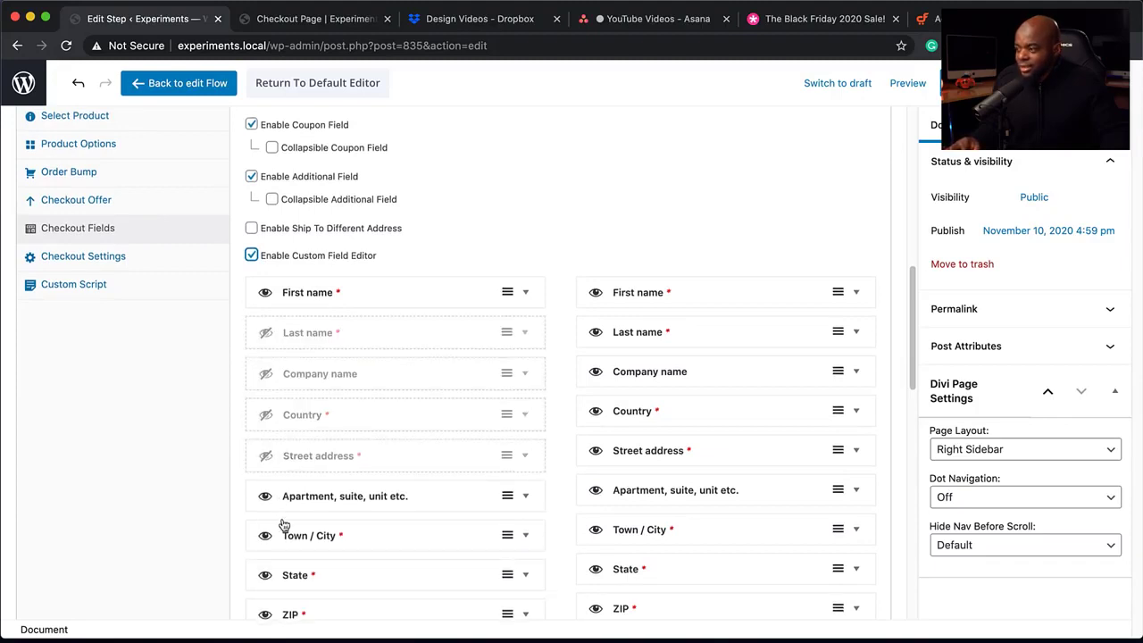
{"action": "left_click", "coordinate": [266, 496]}
{"action": "left_click", "coordinate": [265, 535]}
{"action": "scroll", "coordinate": [357, 526], "scroll_direction": "down", "scroll_amount": 2}
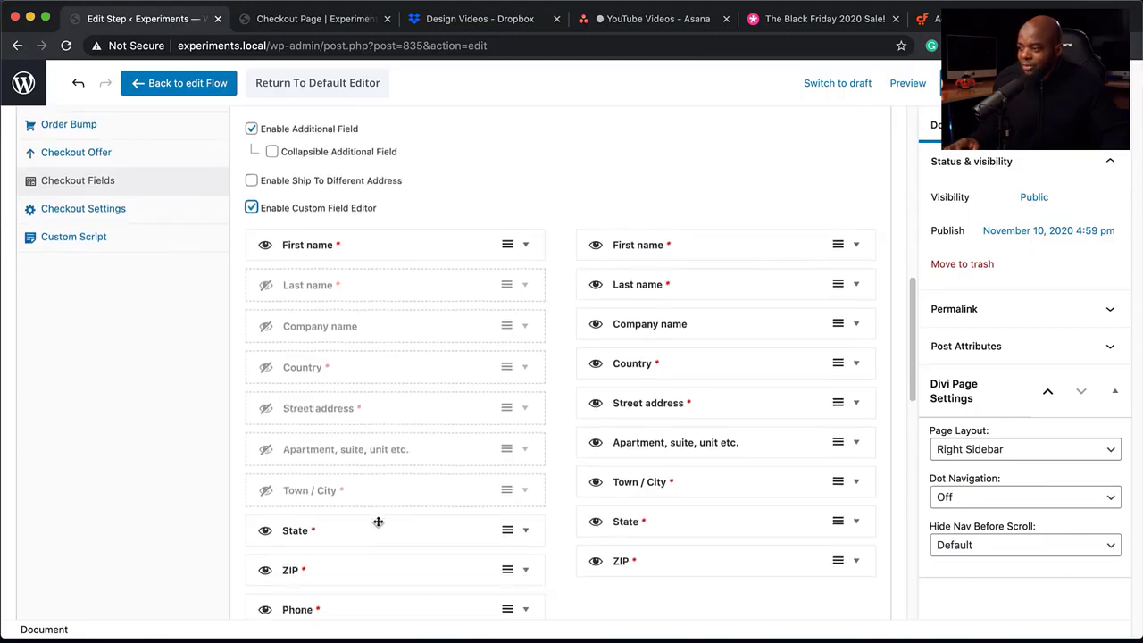
{"action": "left_click", "coordinate": [265, 473]}
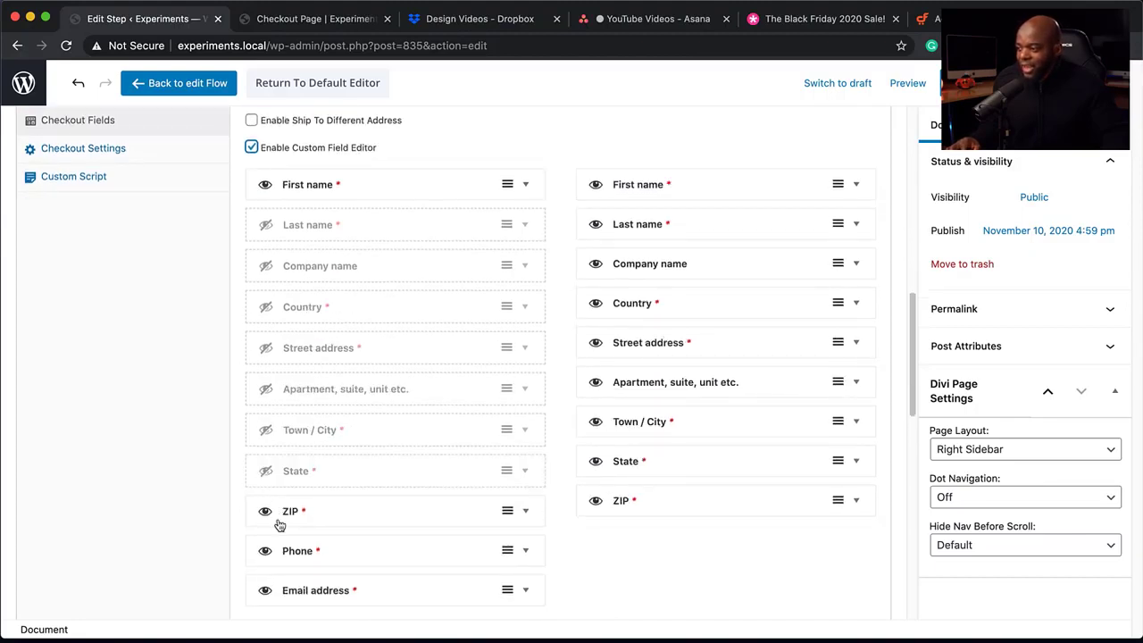
{"action": "left_click", "coordinate": [265, 511]}
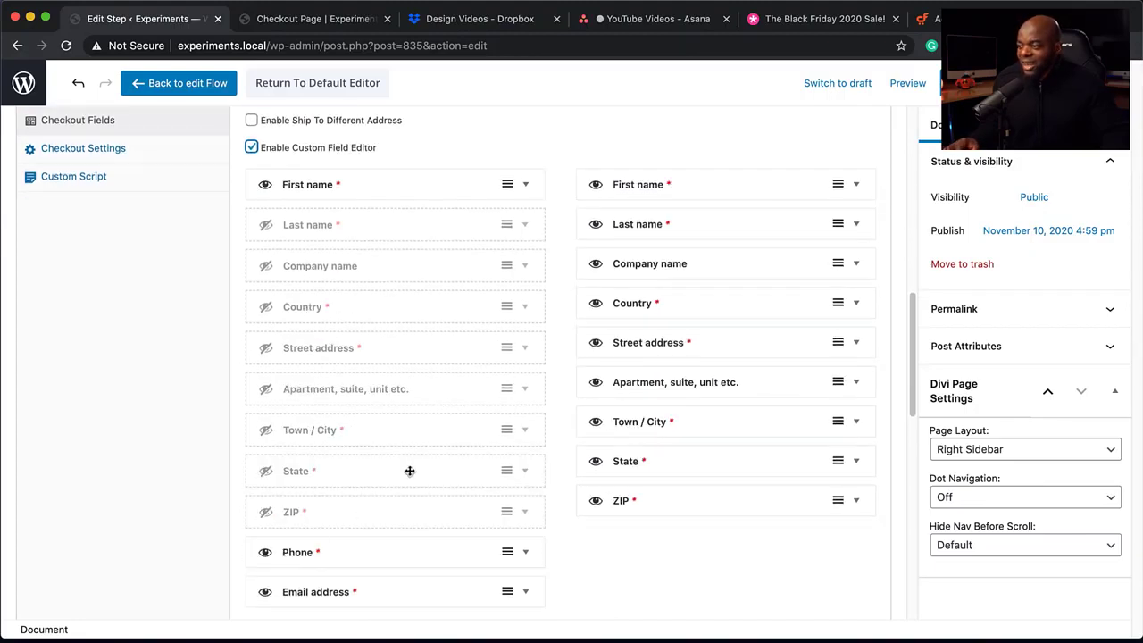
{"action": "left_click", "coordinate": [268, 554]}
{"action": "scroll", "coordinate": [446, 402], "scroll_direction": "up", "scroll_amount": 1}
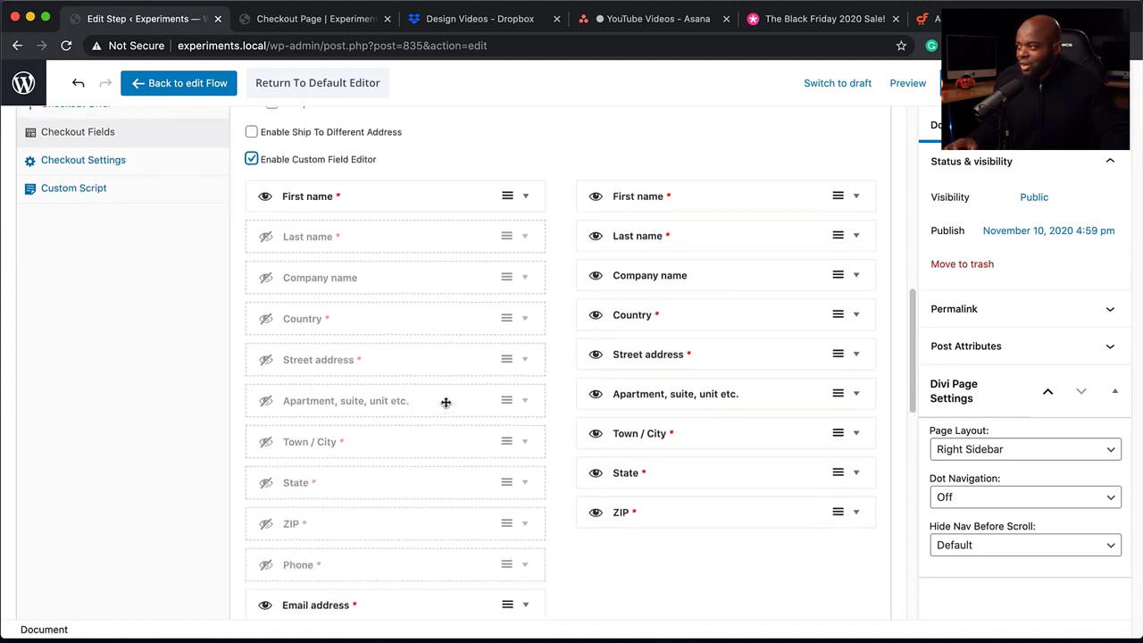
Step: Set the billing First name field's width to 100% and update the checkout step
{"action": "scroll", "coordinate": [482, 448], "scroll_direction": "down", "scroll_amount": 3}
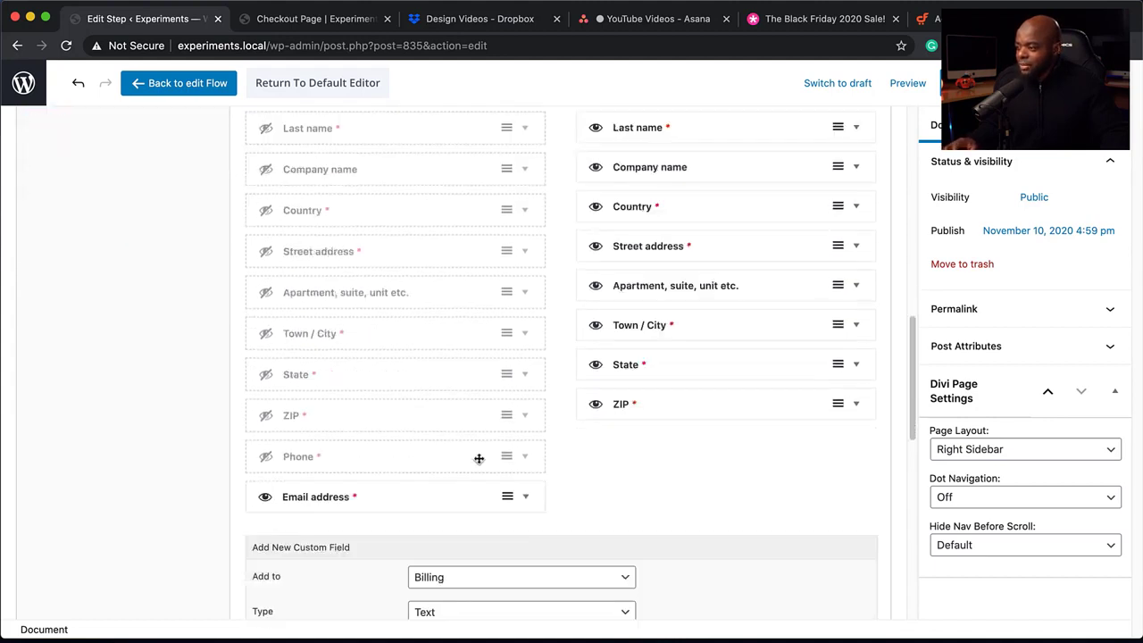
{"action": "scroll", "coordinate": [448, 456], "scroll_direction": "up", "scroll_amount": 6}
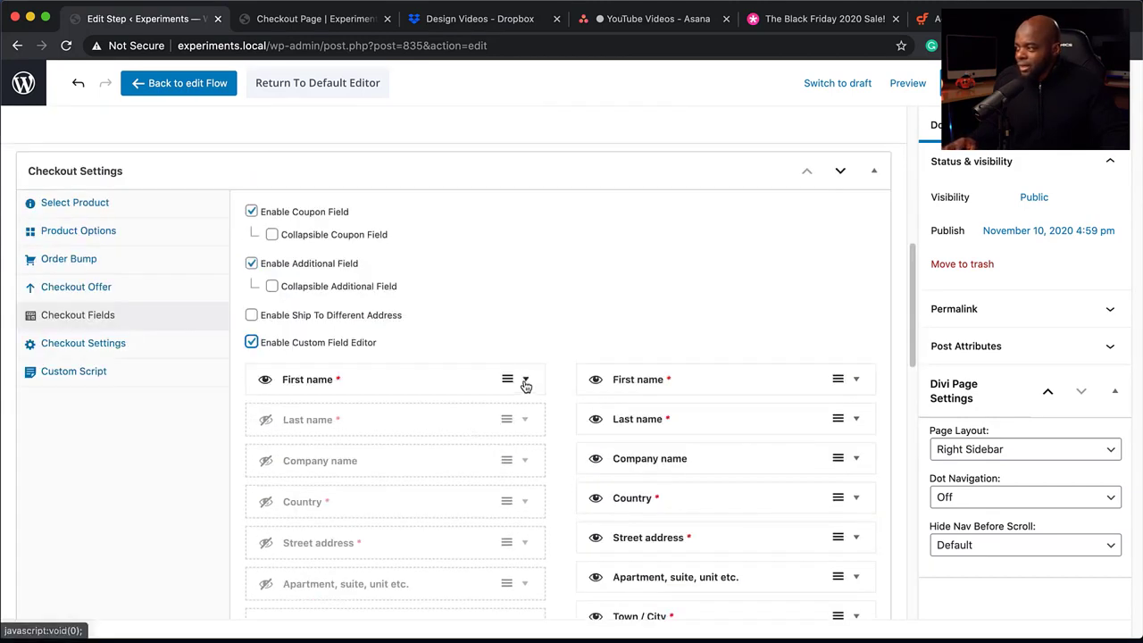
{"action": "left_click", "coordinate": [525, 380]}
{"action": "left_click", "coordinate": [466, 422]}
{"action": "left_click", "coordinate": [460, 435]}
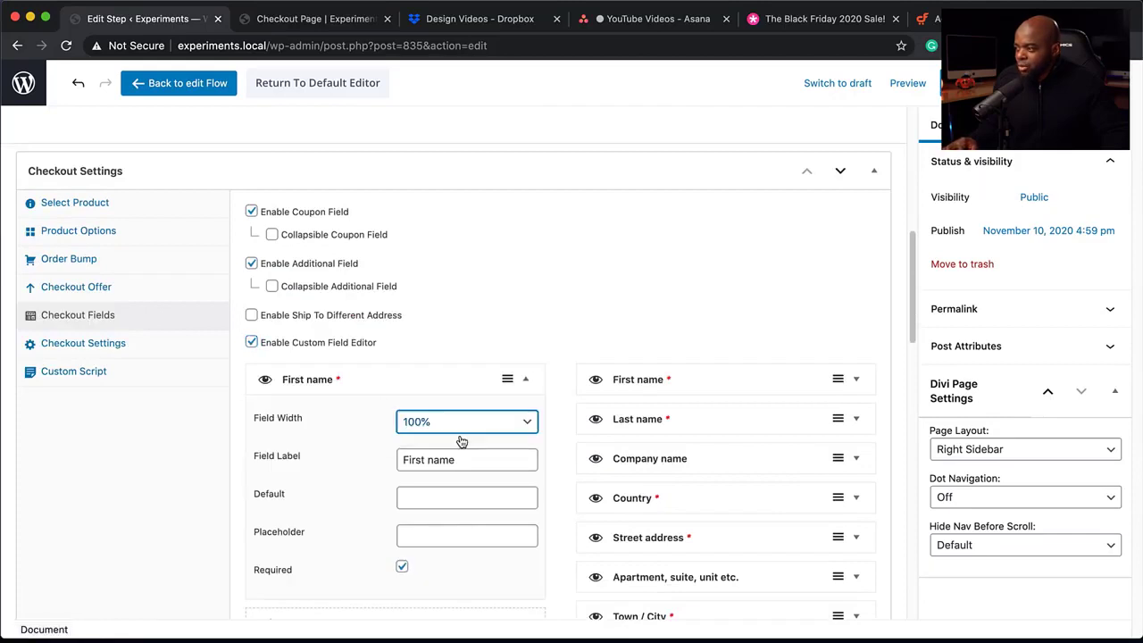
{"action": "left_click", "coordinate": [527, 379]}
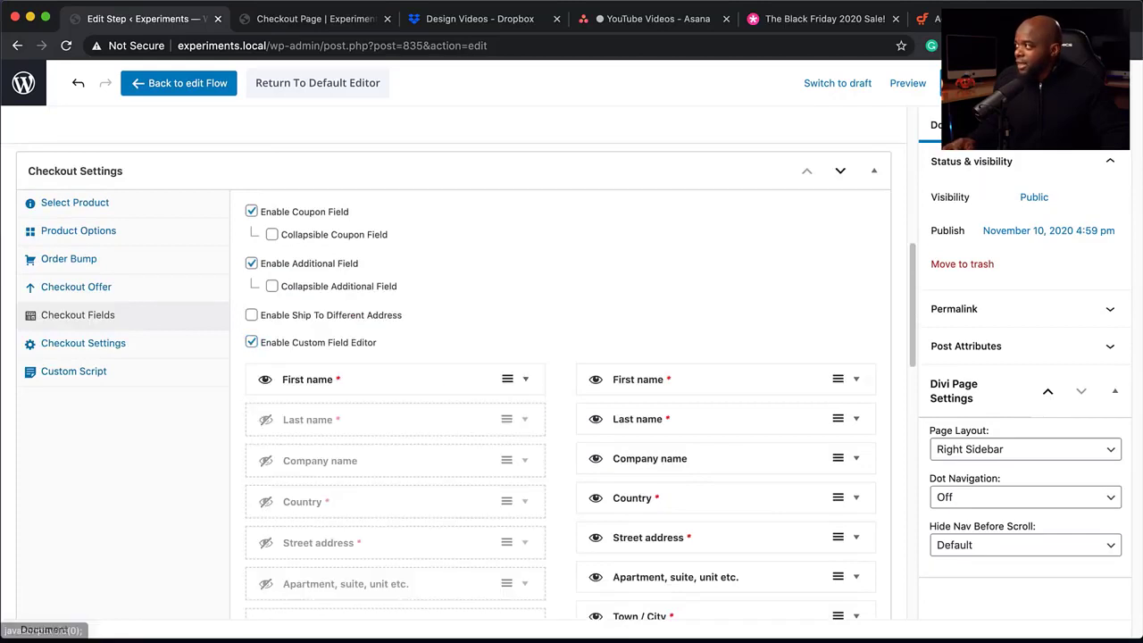
{"action": "left_click", "coordinate": [960, 82]}
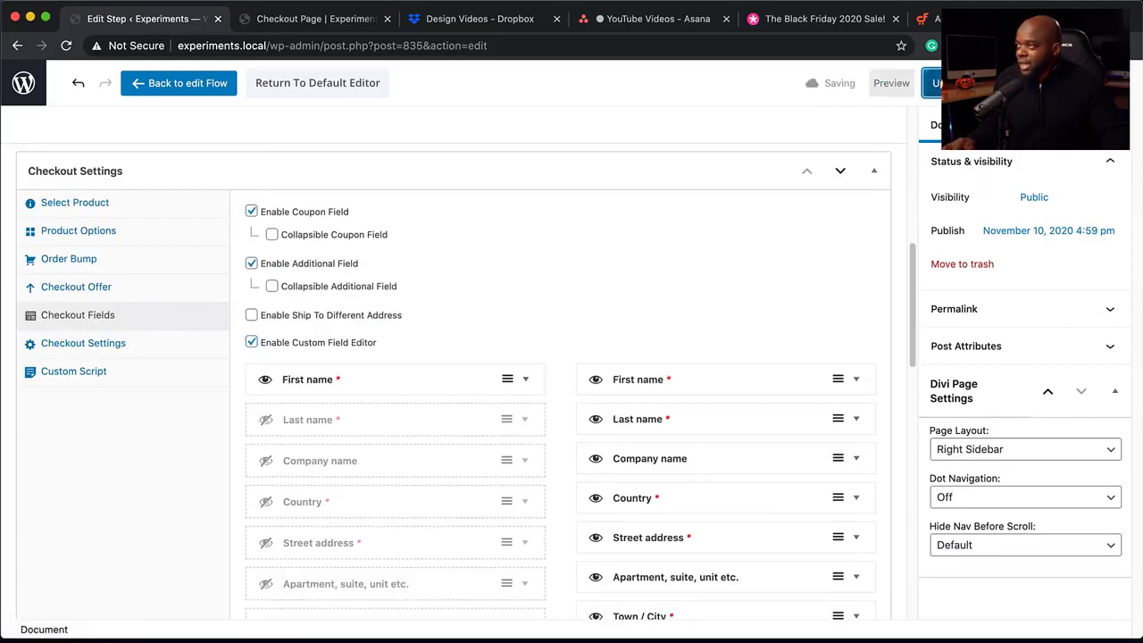
Step: Reload the live checkout page and check its billing form with the hidden fields
{"action": "left_click", "coordinate": [351, 19]}
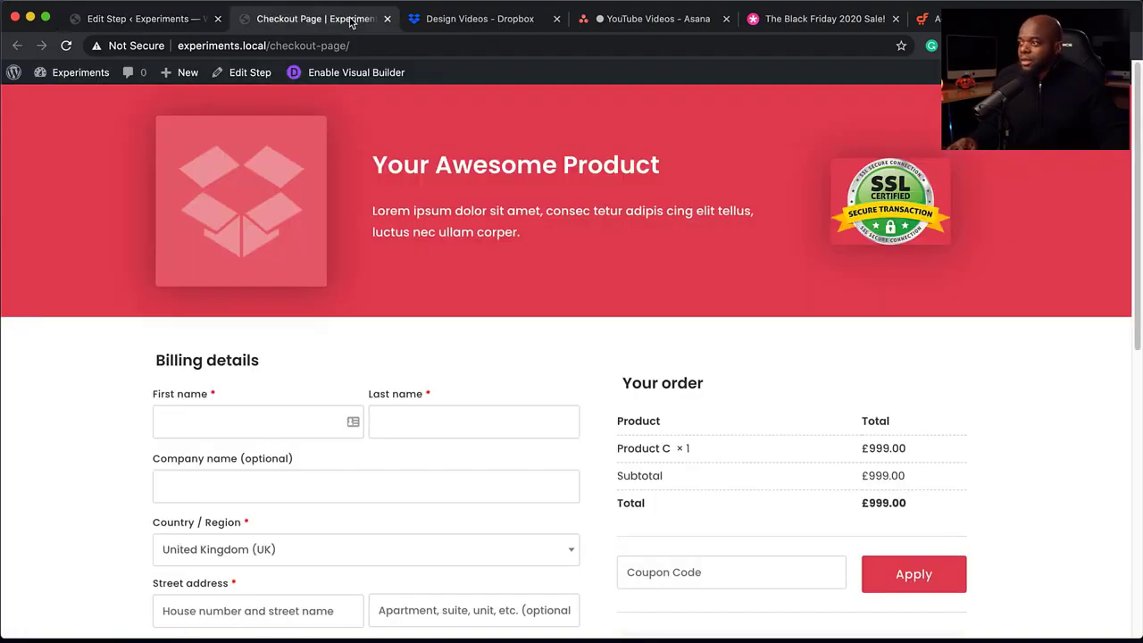
{"action": "scroll", "coordinate": [384, 457], "scroll_direction": "down", "scroll_amount": 3}
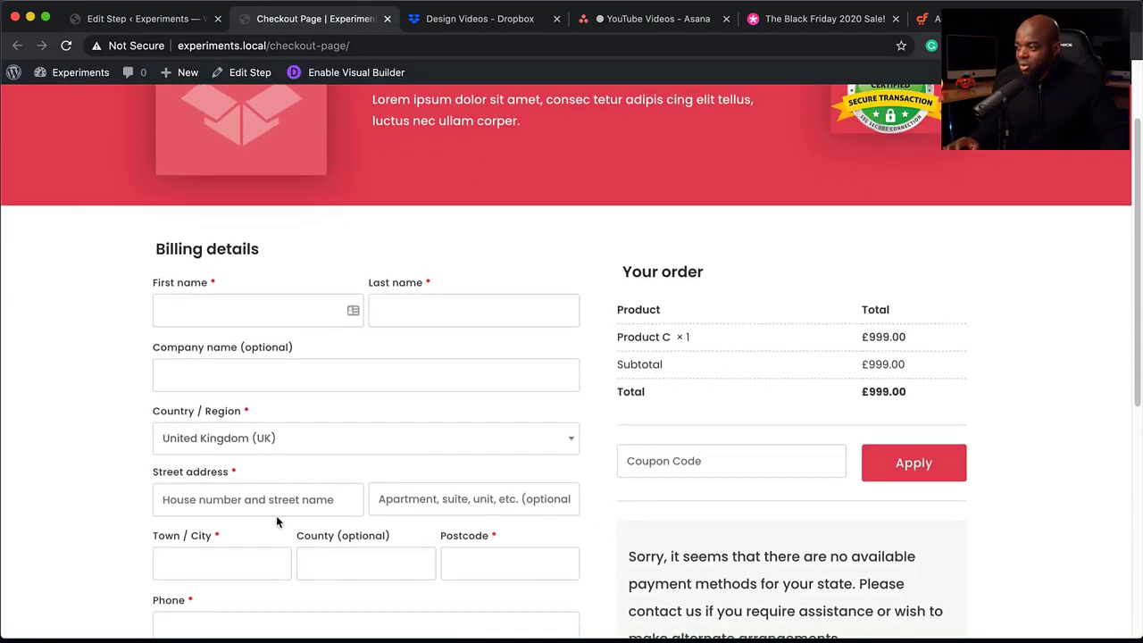
{"action": "left_click", "coordinate": [68, 47]}
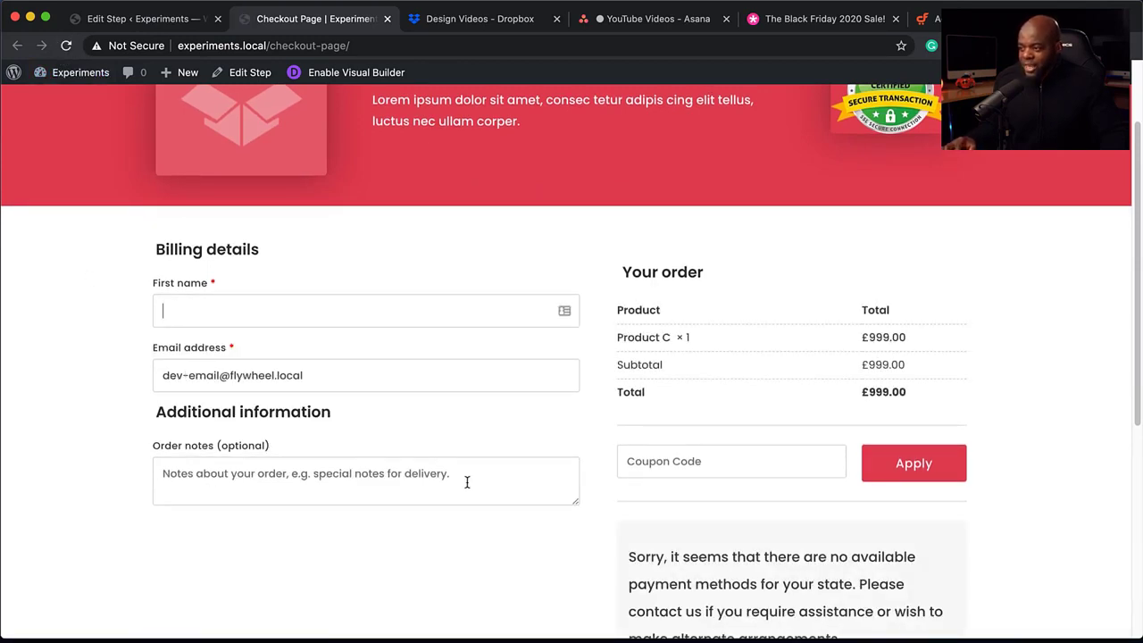
Step: Disable the additional field on the checkout step, save it, and reload the live checkout page to check the form
{"action": "left_click", "coordinate": [177, 19]}
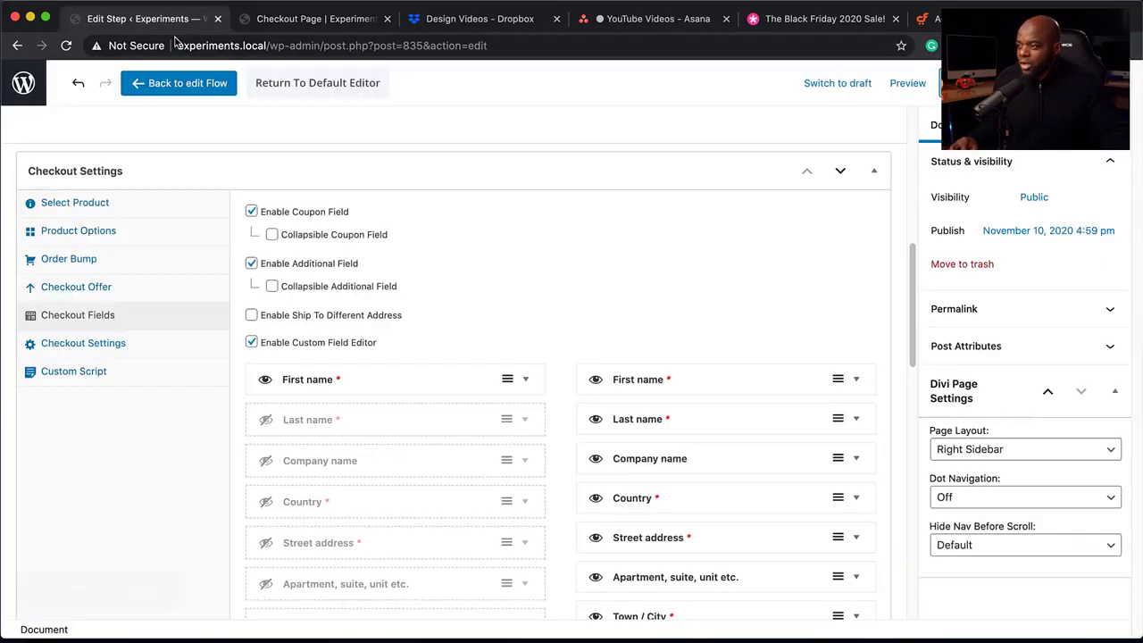
{"action": "left_click", "coordinate": [251, 265]}
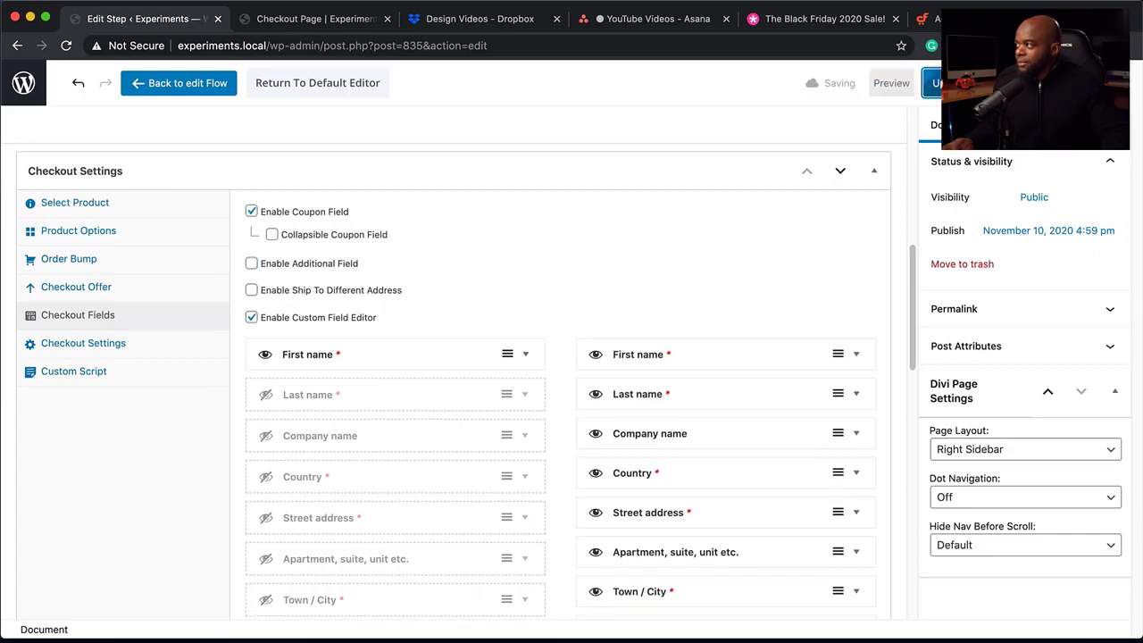
{"action": "left_click", "coordinate": [332, 17]}
{"action": "left_click", "coordinate": [66, 46]}
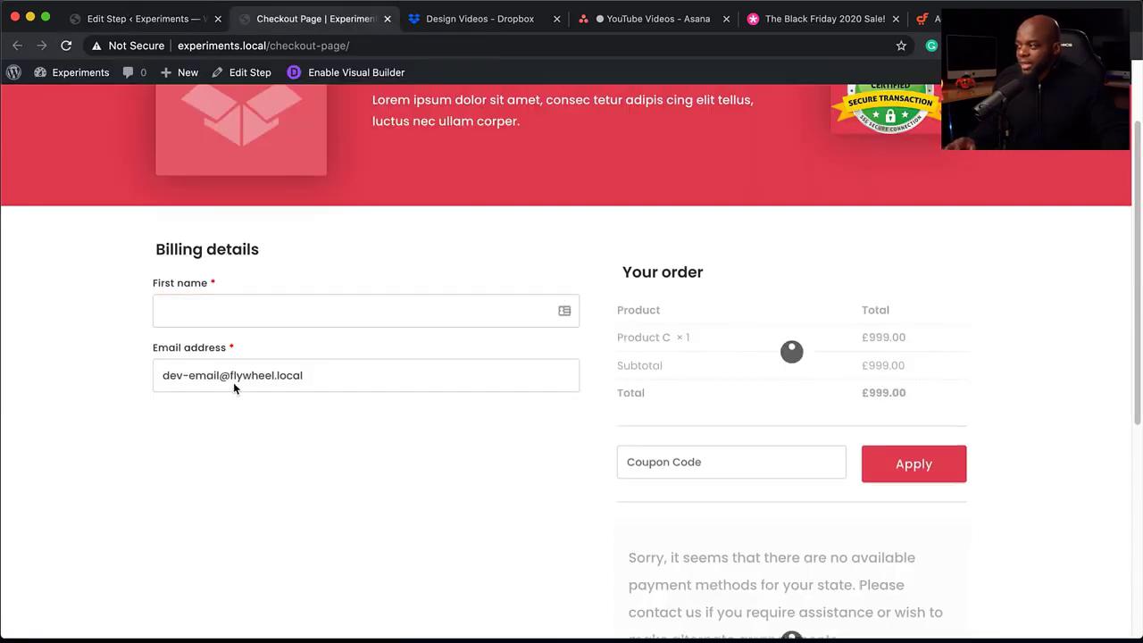
{"action": "scroll", "coordinate": [796, 389], "scroll_direction": "down", "scroll_amount": 1}
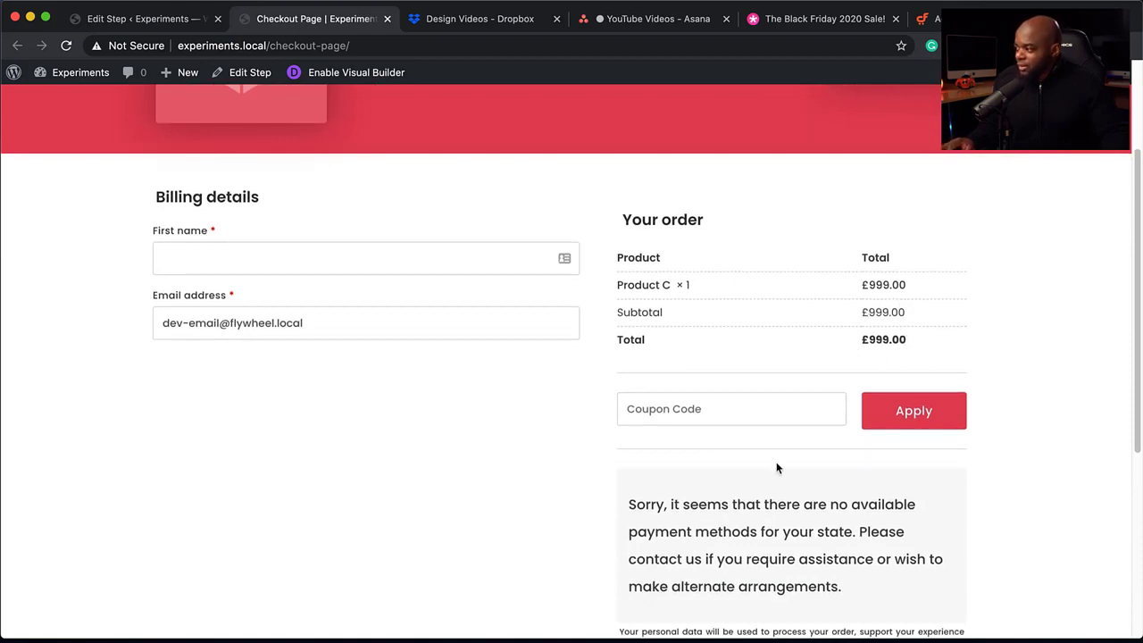
Step: Enable the checkout offer in the checkout step's settings and select Product B as the offered product
{"action": "scroll", "coordinate": [776, 466], "scroll_direction": "down", "scroll_amount": 2}
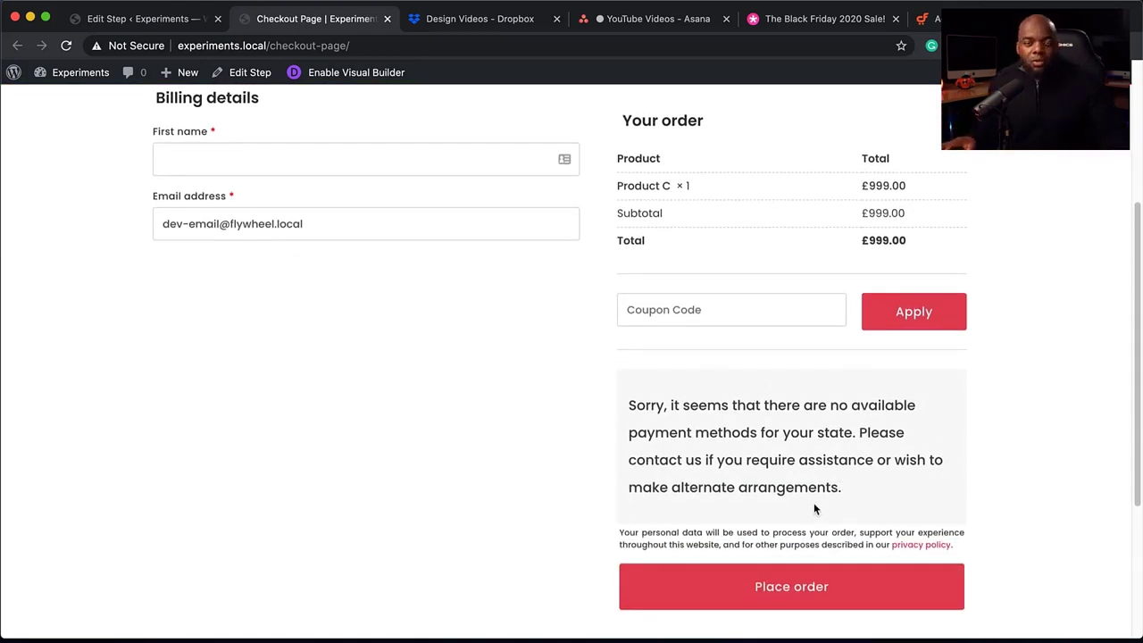
{"action": "left_click", "coordinate": [164, 16]}
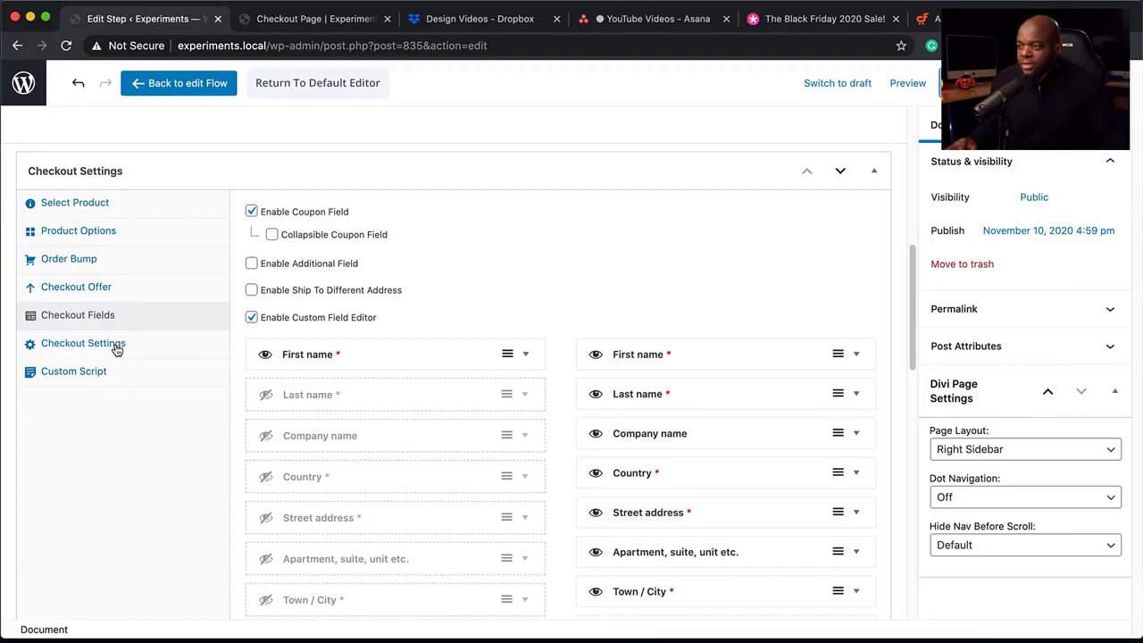
{"action": "left_click", "coordinate": [100, 291]}
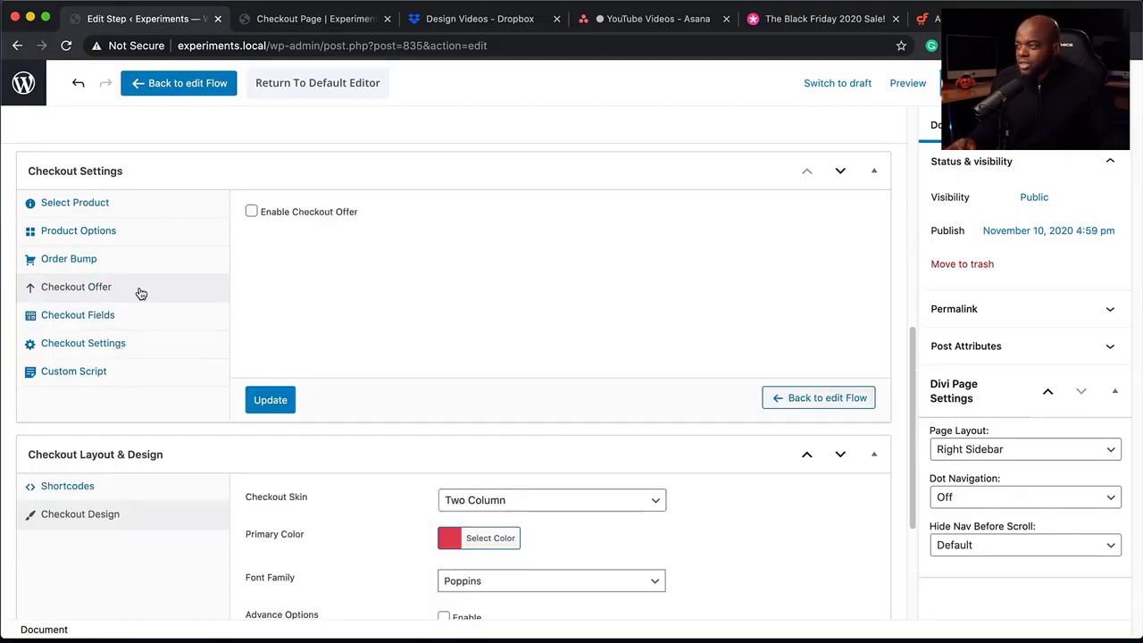
{"action": "left_click", "coordinate": [252, 211]}
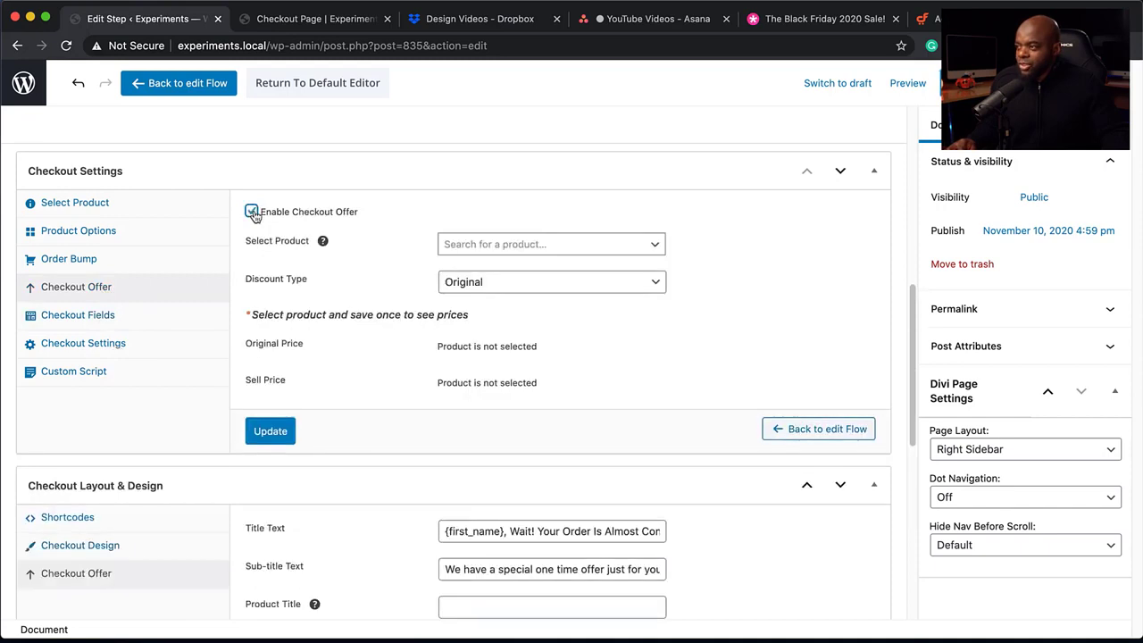
{"action": "left_click", "coordinate": [570, 252]}
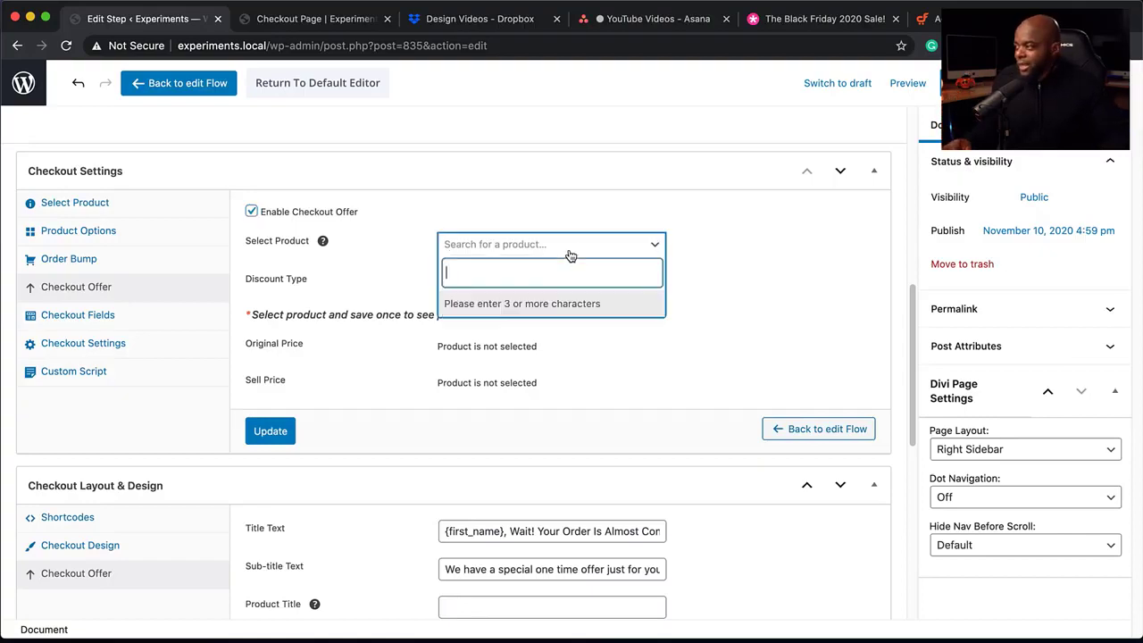
{"action": "left_click", "coordinate": [727, 237]}
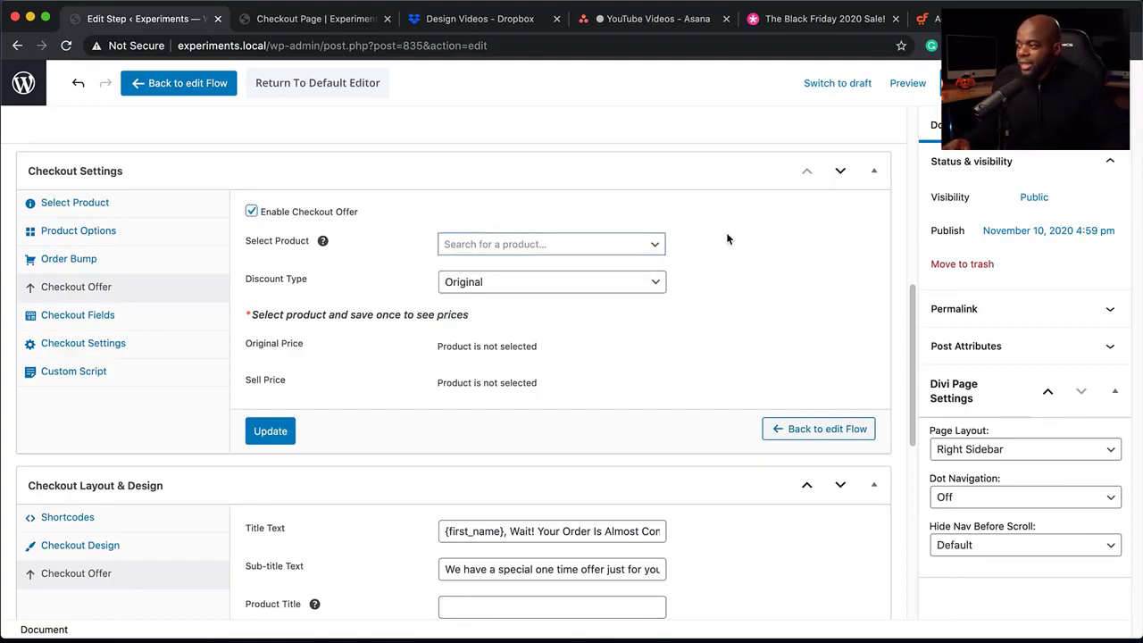
{"action": "left_click", "coordinate": [487, 253]}
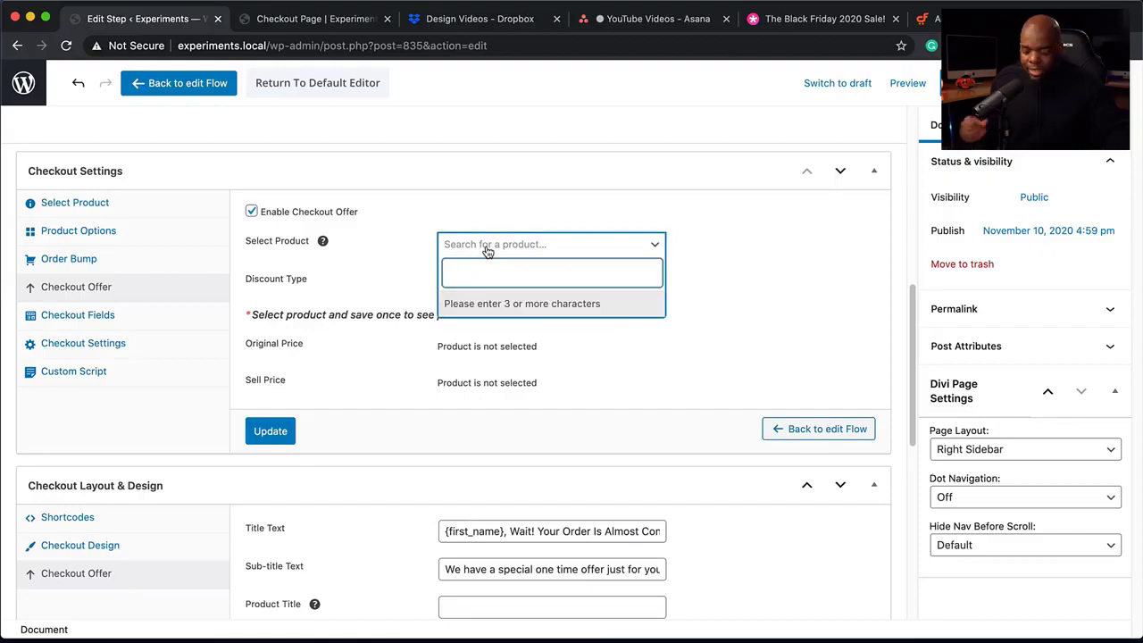
{"action": "type", "text": "pt"}
{"action": "key", "text": "BackSpace"}
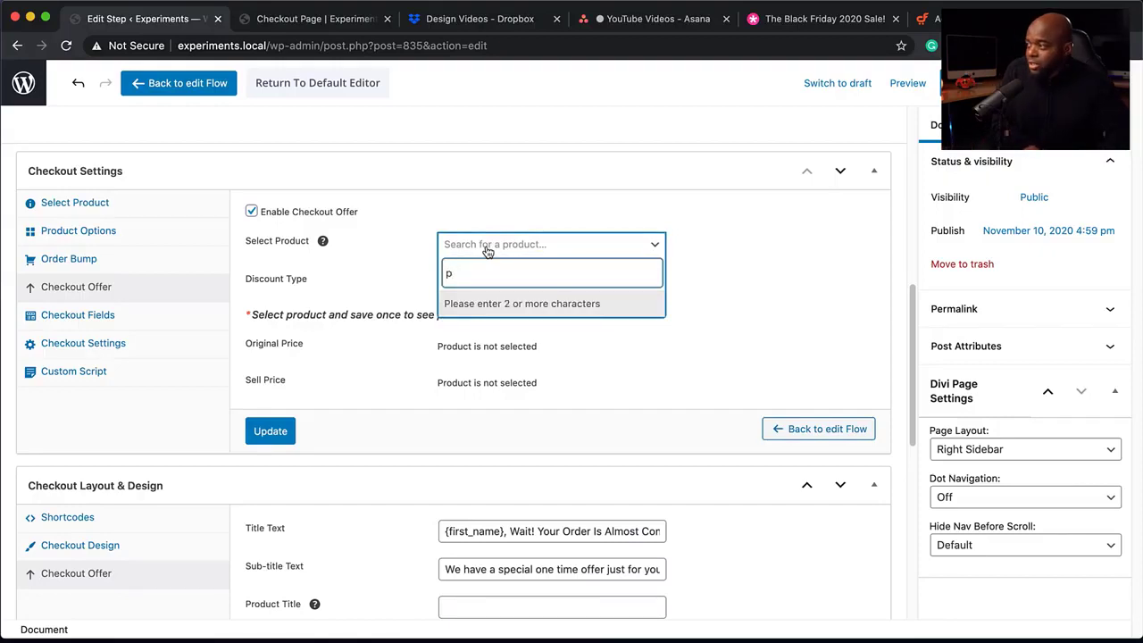
{"action": "type", "text": "rod"}
{"action": "left_click", "coordinate": [516, 332]}
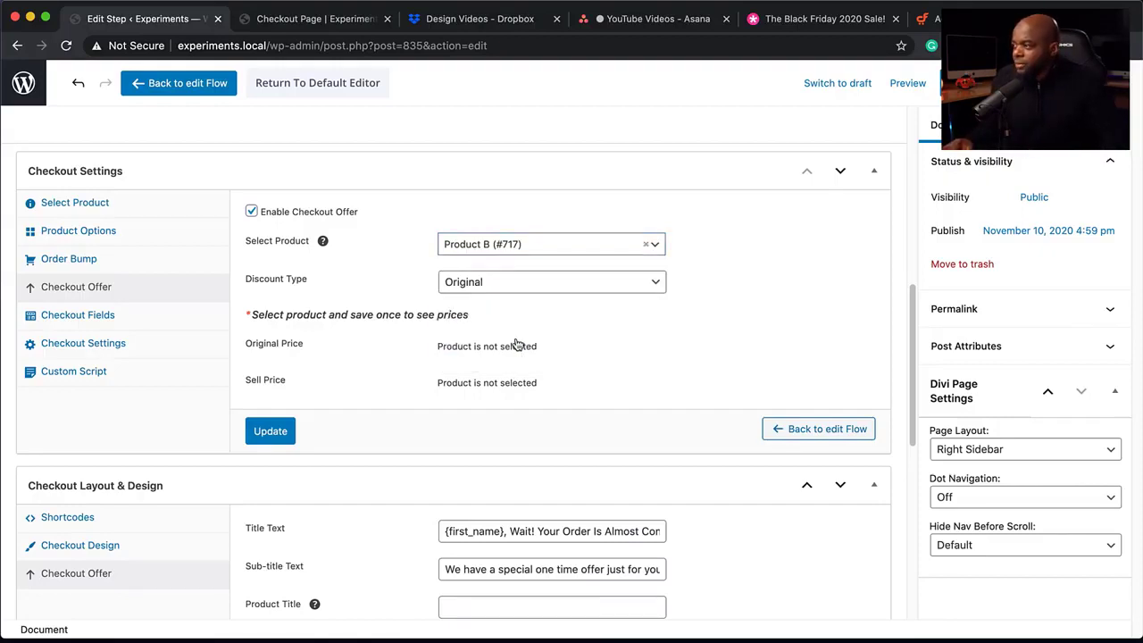
Step: Update the checkout offer with a Discount Percentage of 50, and disable the offer again
{"action": "left_click", "coordinate": [518, 281]}
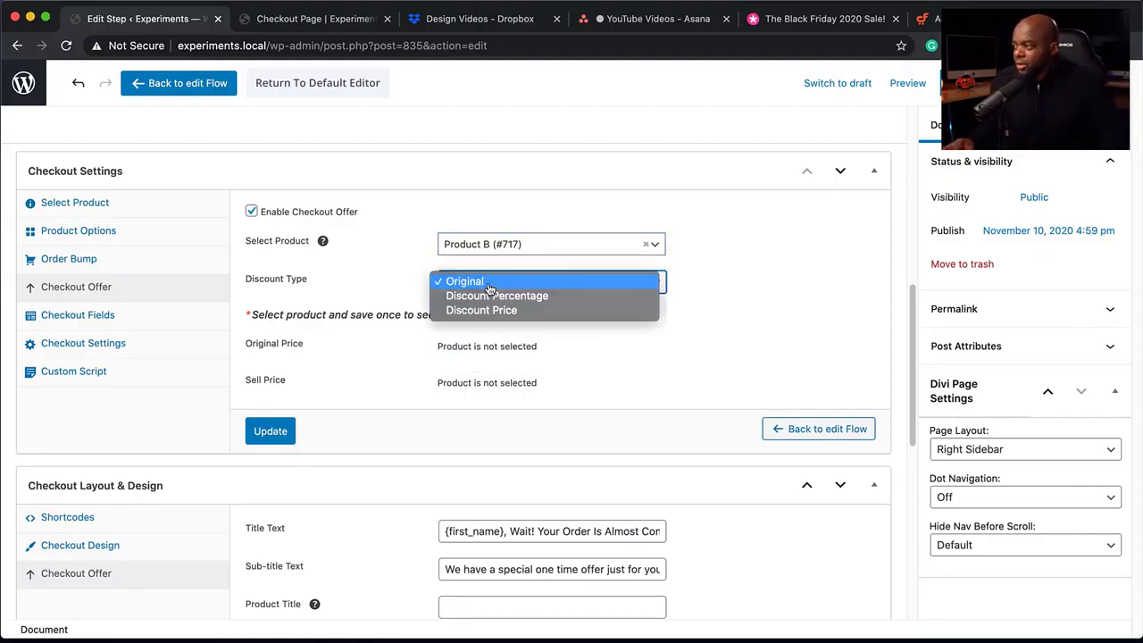
{"action": "left_click", "coordinate": [547, 296]}
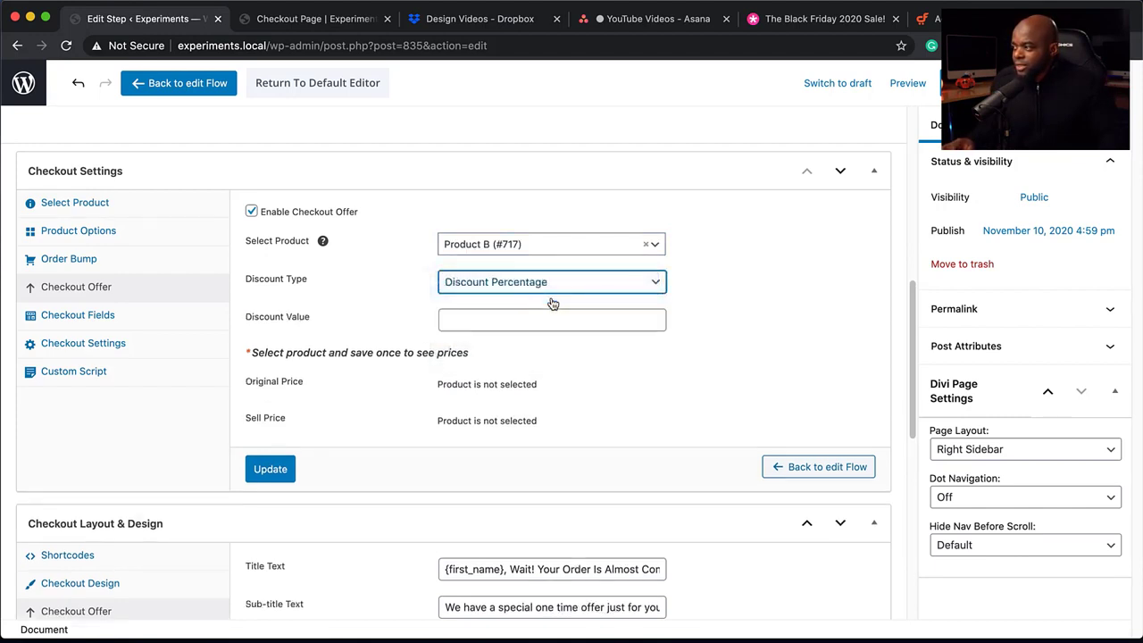
{"action": "left_click", "coordinate": [510, 319]}
{"action": "type", "text": "5"}
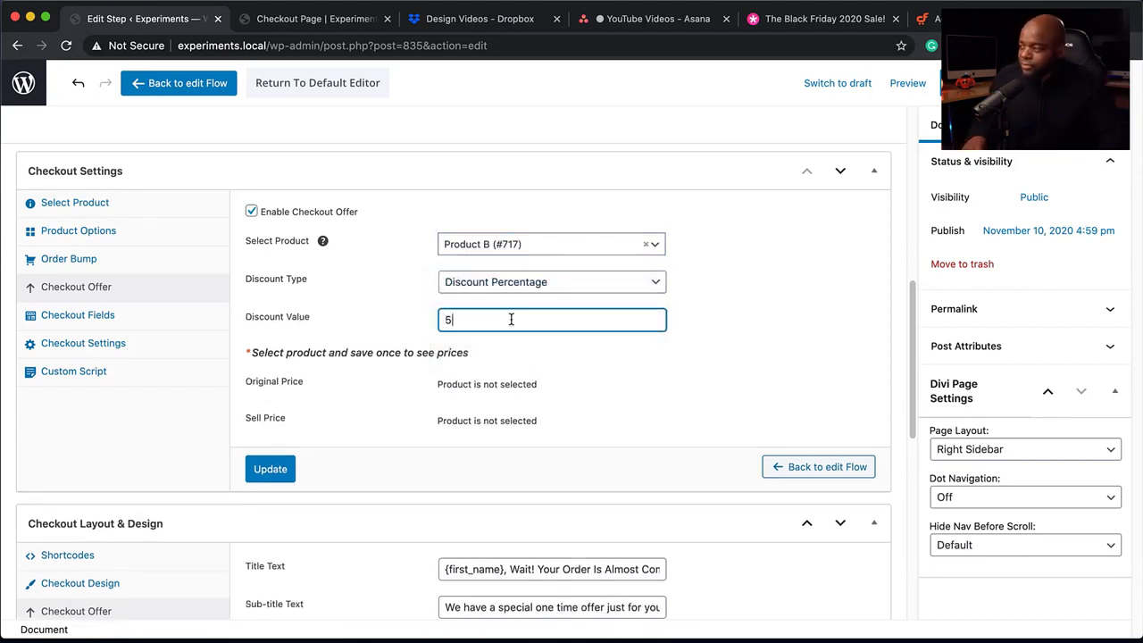
{"action": "type", "text": "0"}
{"action": "scroll", "coordinate": [616, 397], "scroll_direction": "down", "scroll_amount": 1}
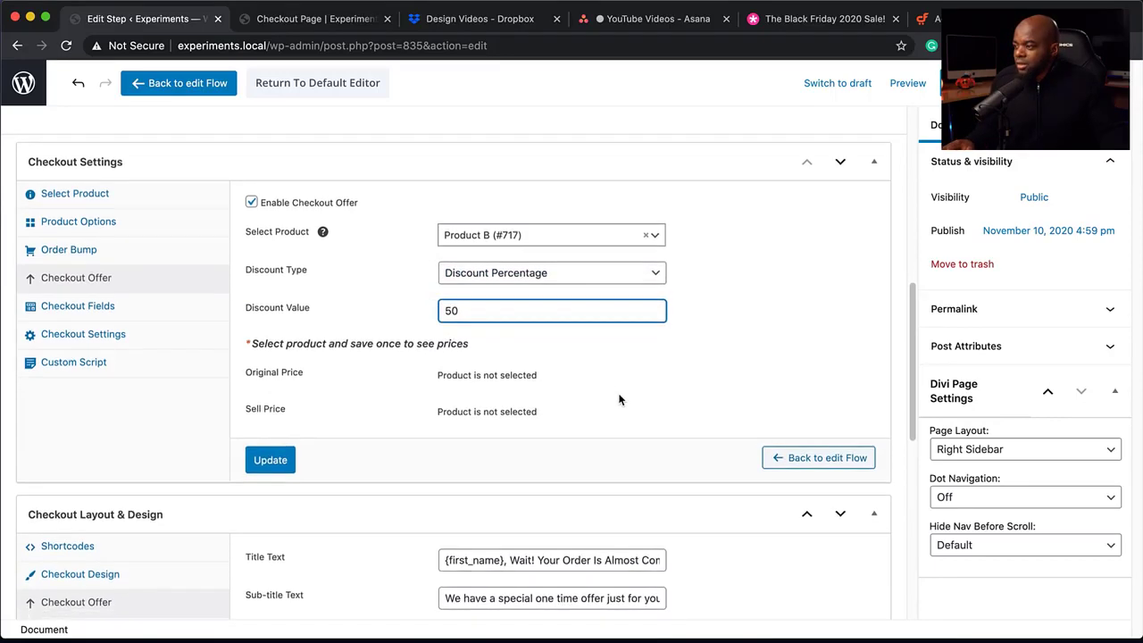
{"action": "left_click", "coordinate": [282, 459]}
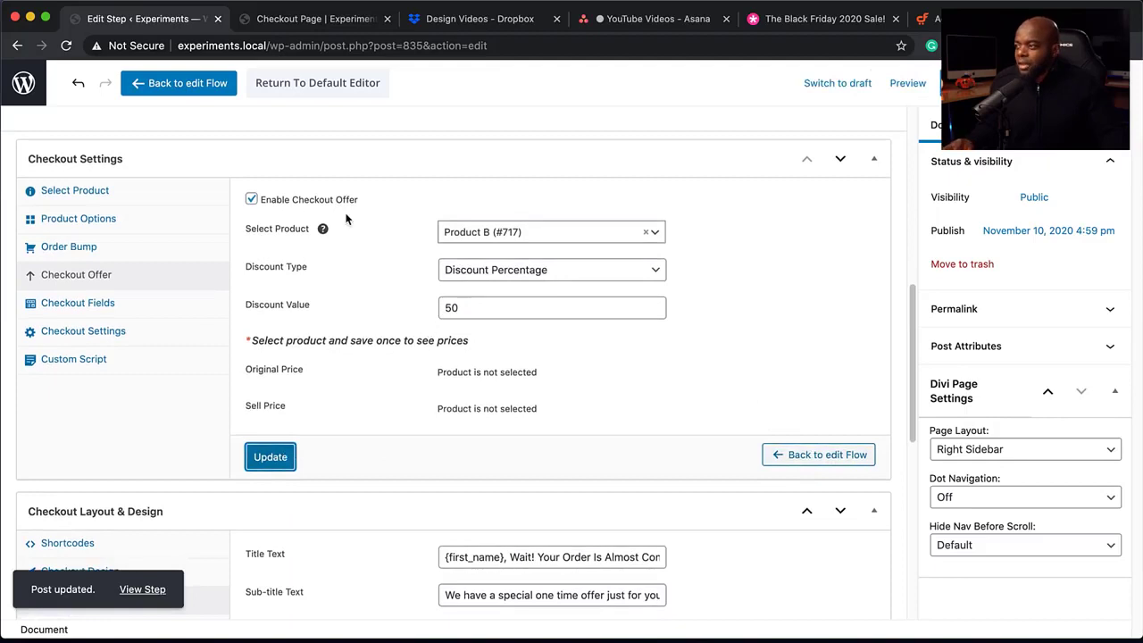
{"action": "left_click", "coordinate": [251, 200]}
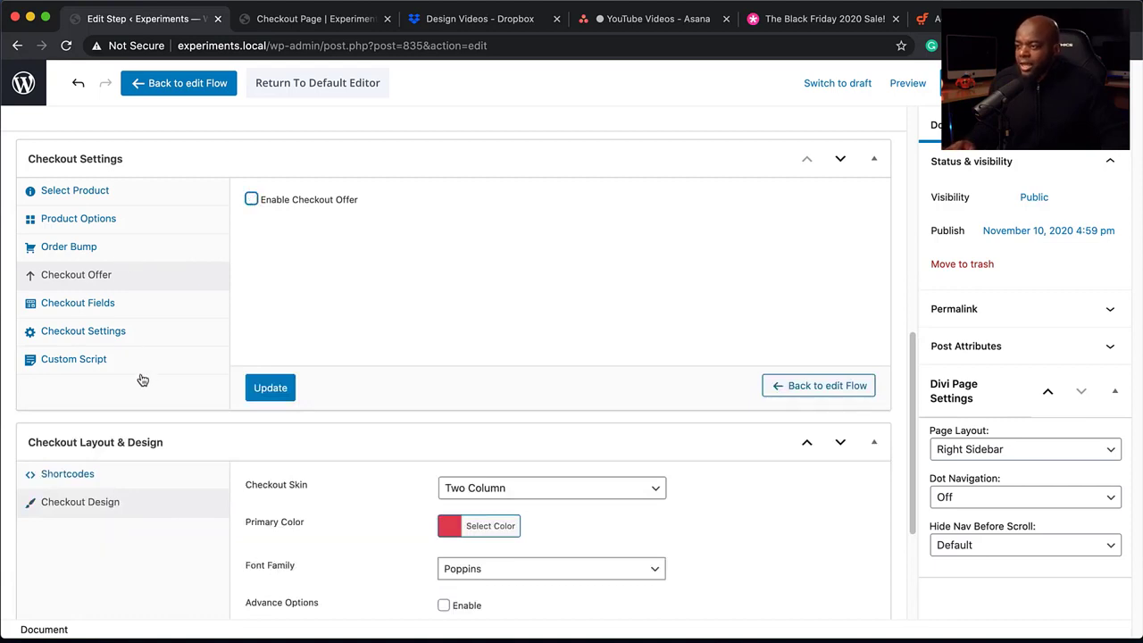
Step: Enable the order bump on the checkout step and select Product B as its product
{"action": "left_click", "coordinate": [86, 251]}
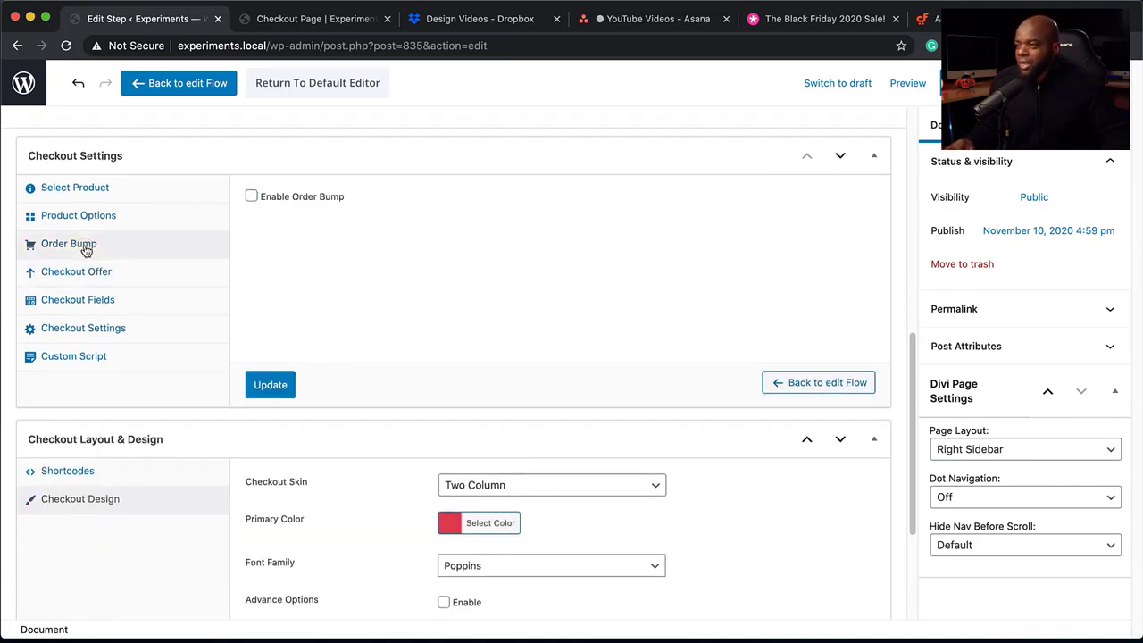
{"action": "left_click", "coordinate": [251, 196]}
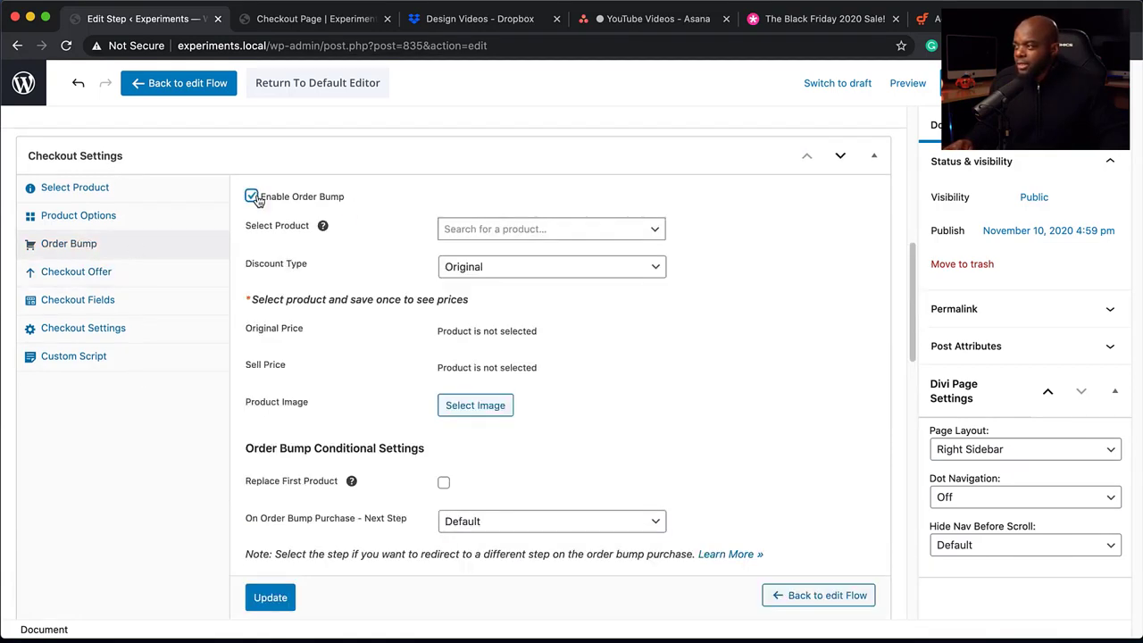
{"action": "left_click", "coordinate": [488, 230]}
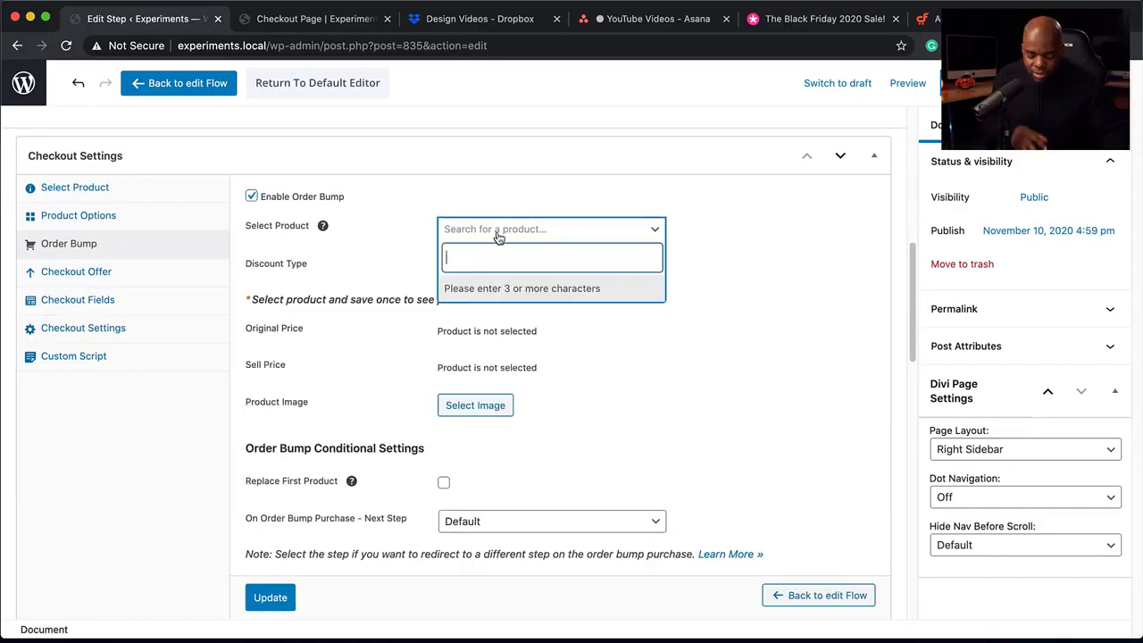
{"action": "type", "text": "product"}
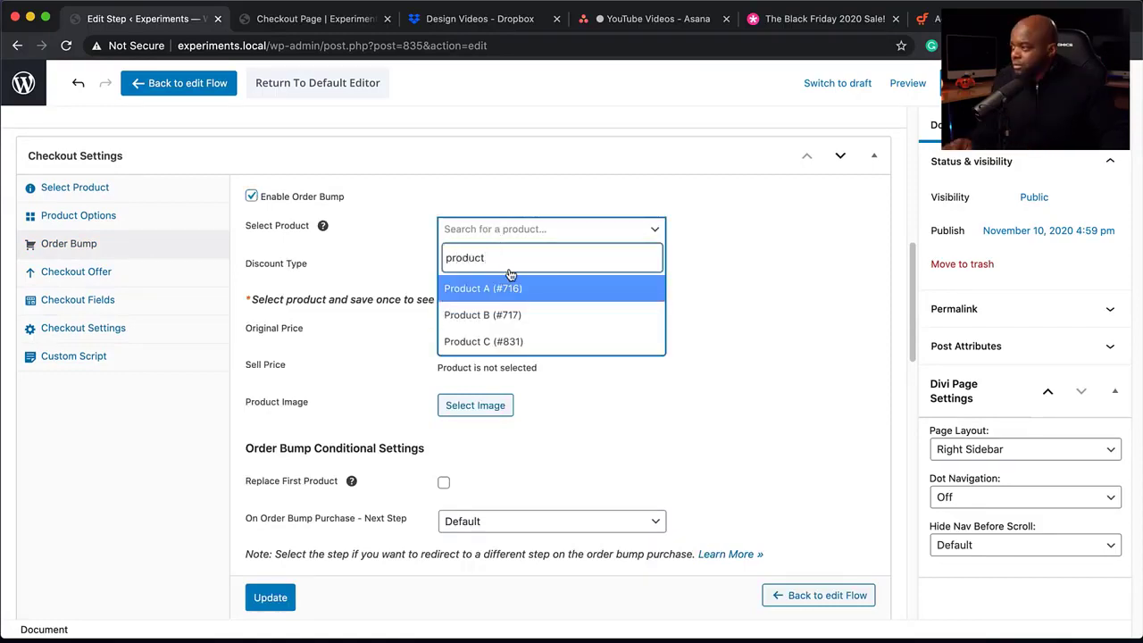
{"action": "left_click", "coordinate": [487, 317]}
Step: Set the order bump's product image to the orange juice picture Image_05.jpg from the media library and update the step
{"action": "scroll", "coordinate": [419, 509], "scroll_direction": "down", "scroll_amount": 1}
{"action": "scroll", "coordinate": [410, 515], "scroll_direction": "down", "scroll_amount": 2}
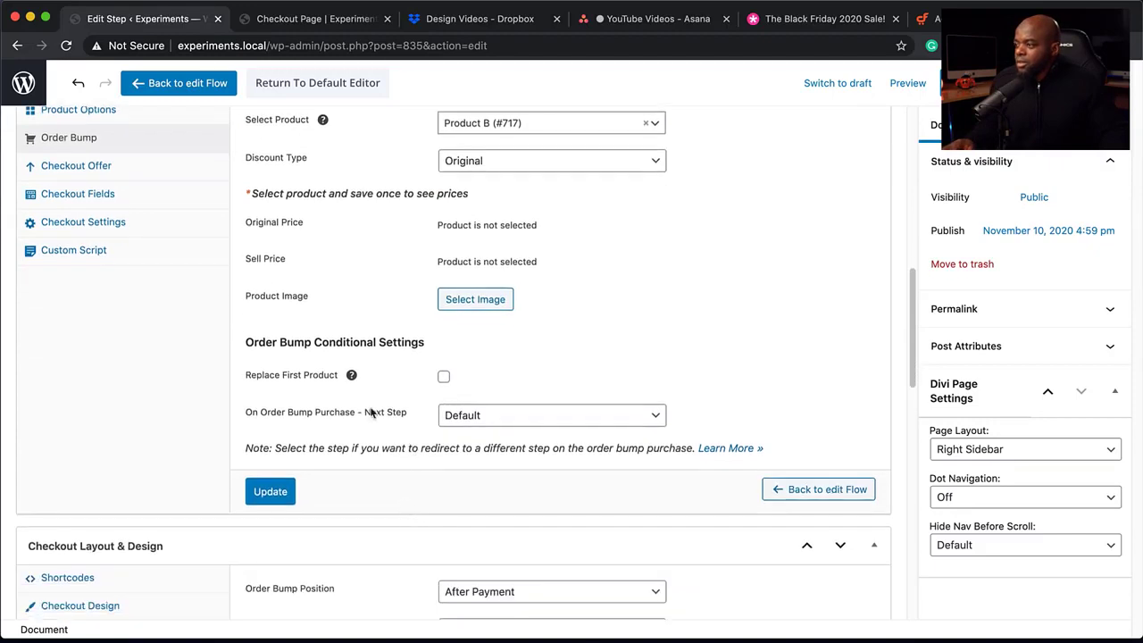
{"action": "left_click", "coordinate": [475, 300]}
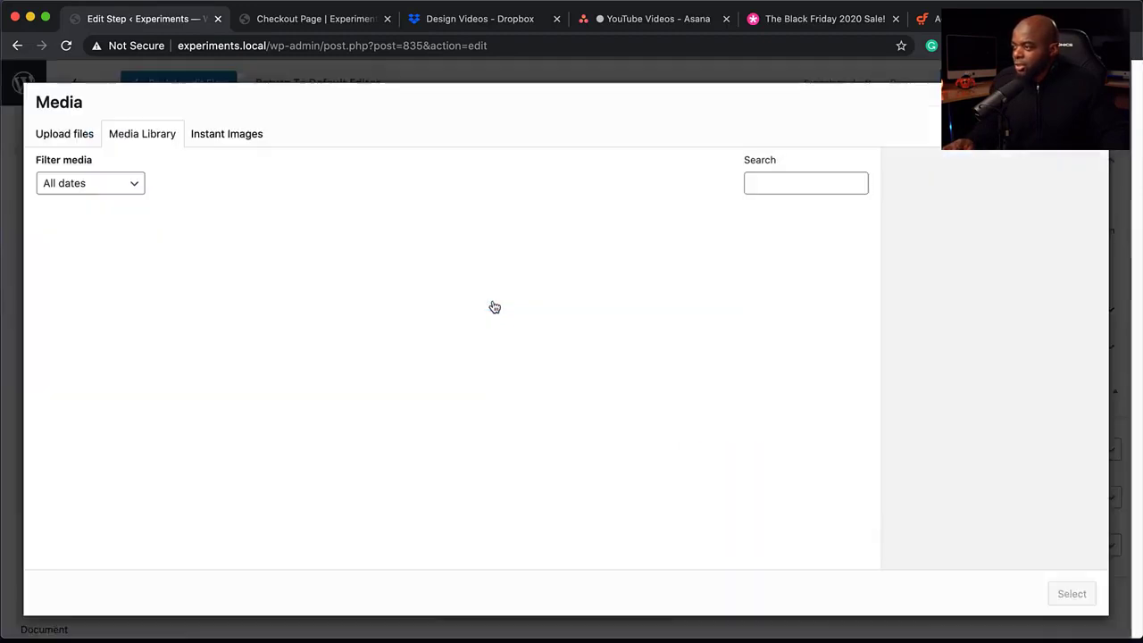
{"action": "scroll", "coordinate": [463, 381], "scroll_direction": "down", "scroll_amount": 10}
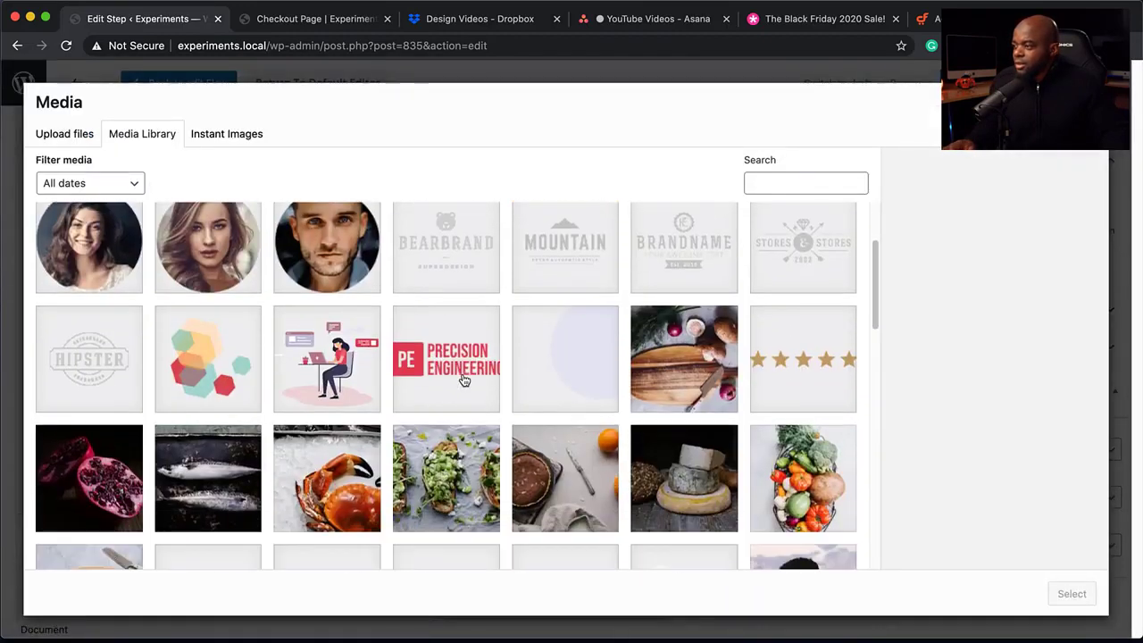
{"action": "scroll", "coordinate": [464, 380], "scroll_direction": "down", "scroll_amount": 8}
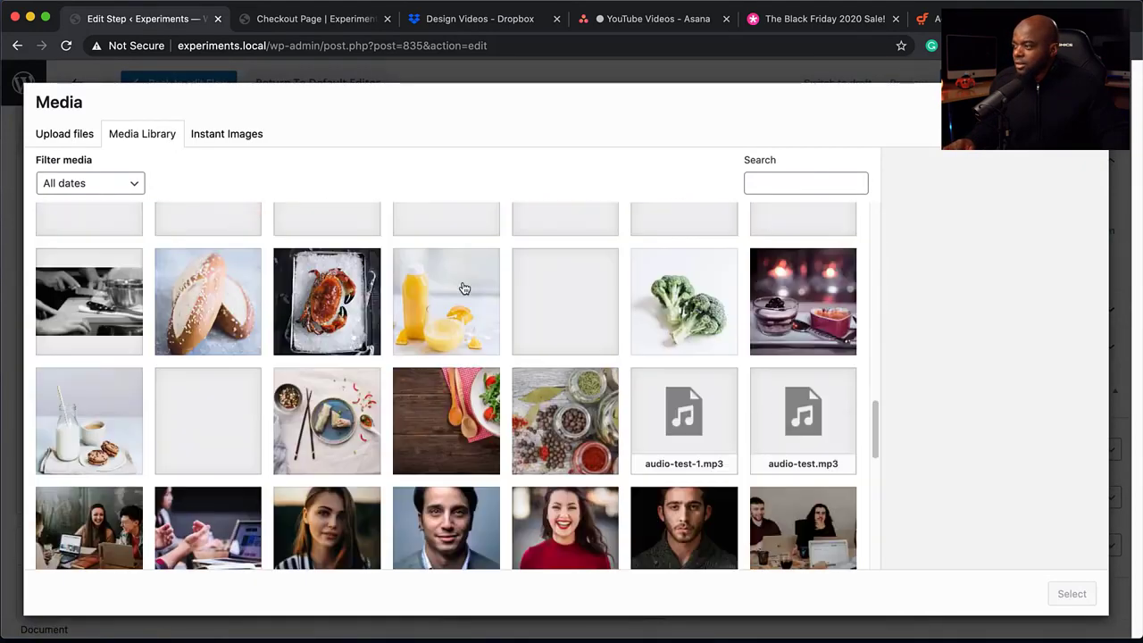
{"action": "left_click", "coordinate": [478, 300]}
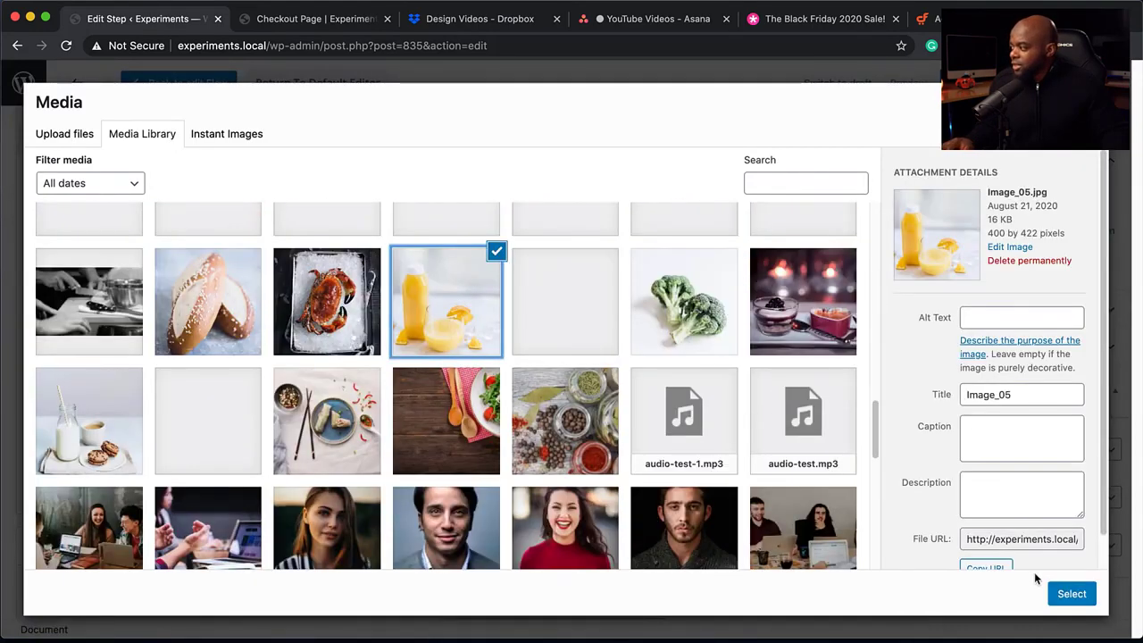
{"action": "left_click", "coordinate": [1072, 593]}
{"action": "left_click", "coordinate": [278, 492]}
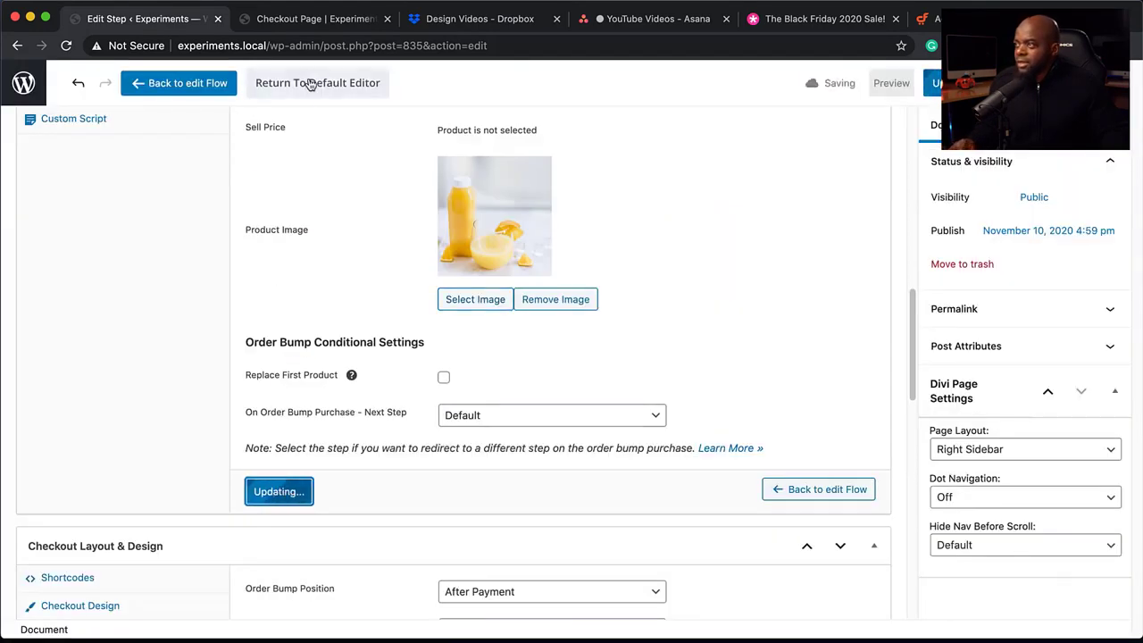
Step: Reload the live checkout page, accept the one time offer, and check the order summary
{"action": "left_click", "coordinate": [307, 27]}
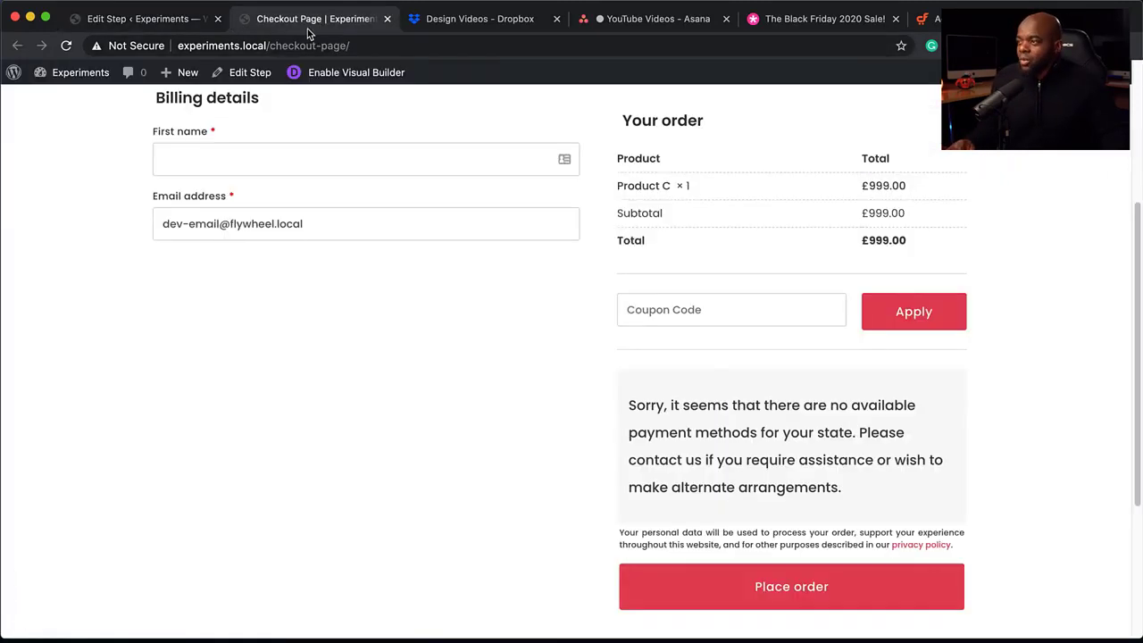
{"action": "left_click", "coordinate": [66, 46]}
{"action": "scroll", "coordinate": [598, 450], "scroll_direction": "down", "scroll_amount": 3}
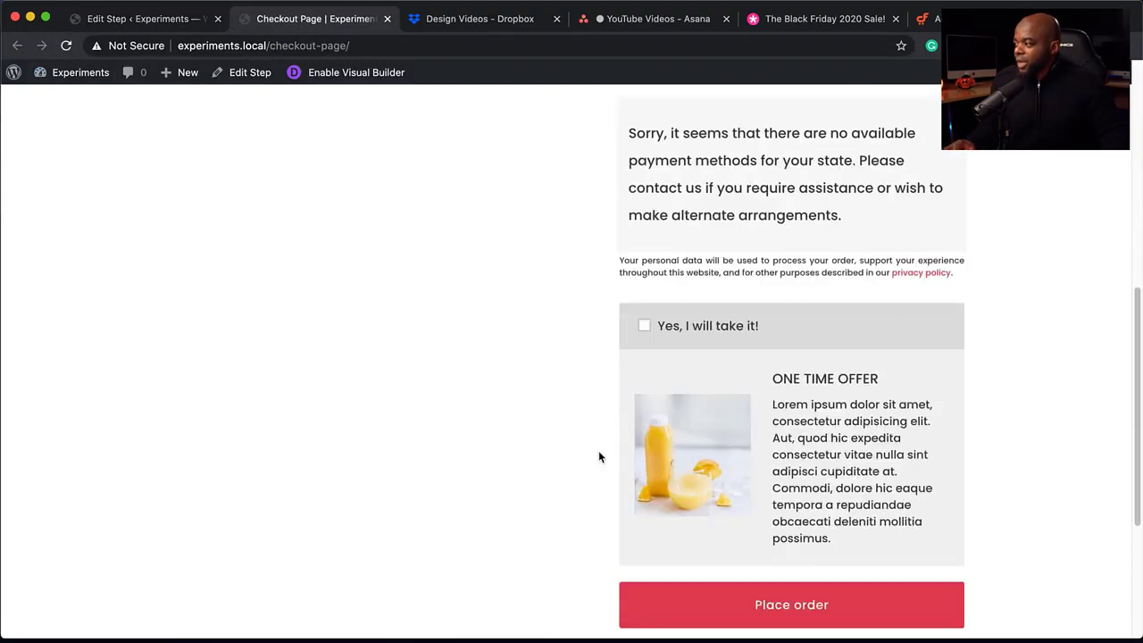
{"action": "left_click", "coordinate": [644, 308]}
{"action": "scroll", "coordinate": [555, 399], "scroll_direction": "up", "scroll_amount": 10}
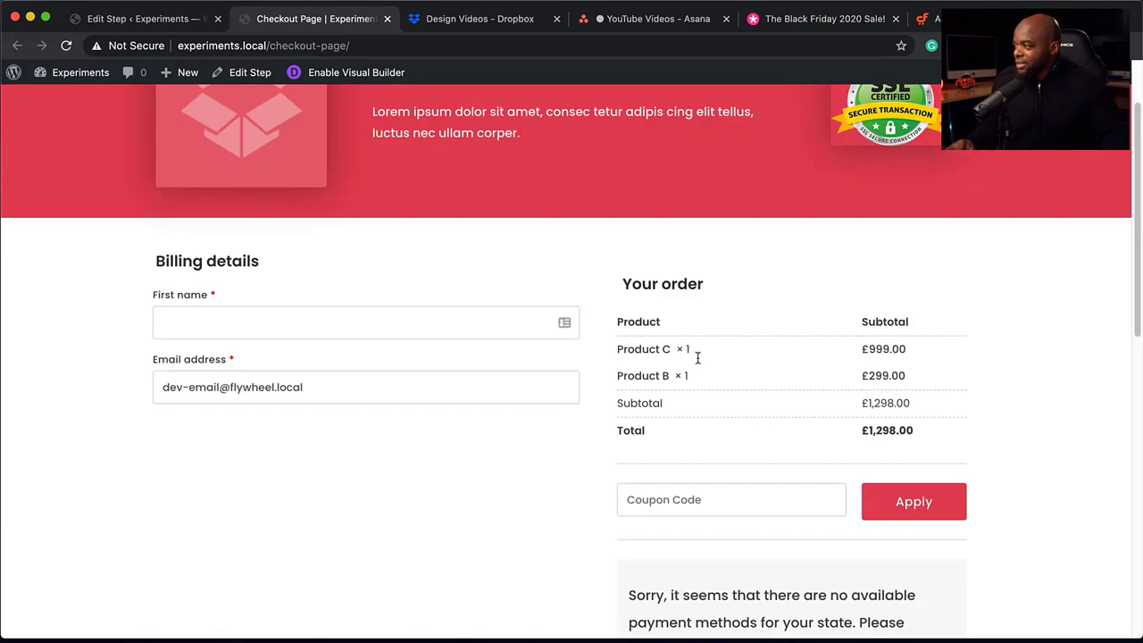
{"action": "scroll", "coordinate": [545, 460], "scroll_direction": "down", "scroll_amount": 5}
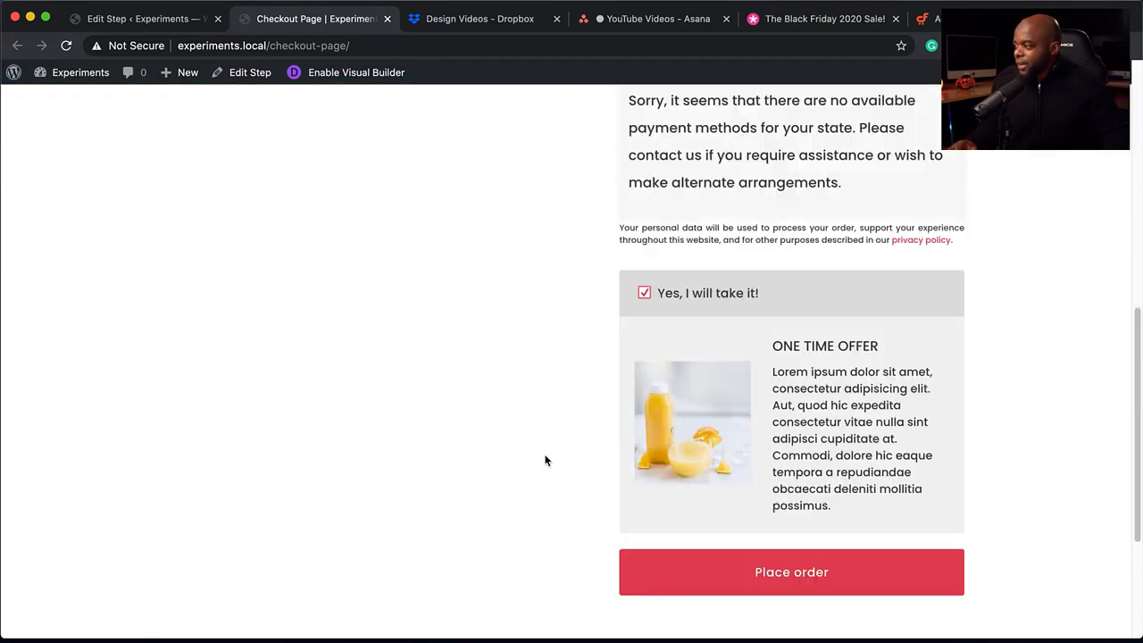
Step: Deselect the one time offer and check the order summary again
{"action": "left_click", "coordinate": [645, 296]}
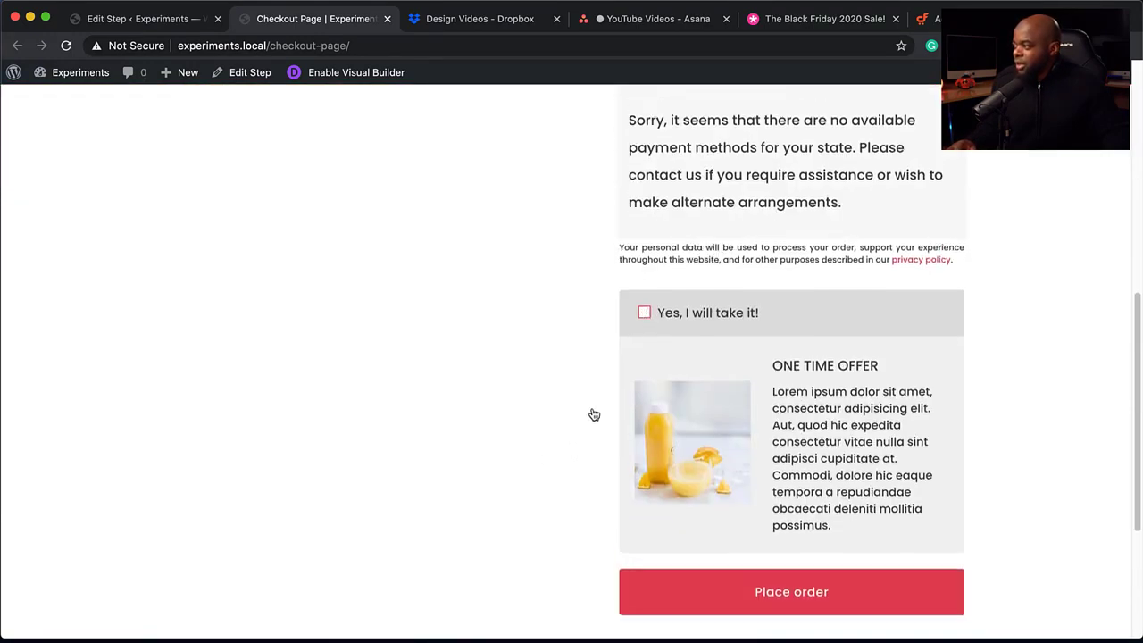
{"action": "scroll", "coordinate": [592, 411], "scroll_direction": "up", "scroll_amount": 5}
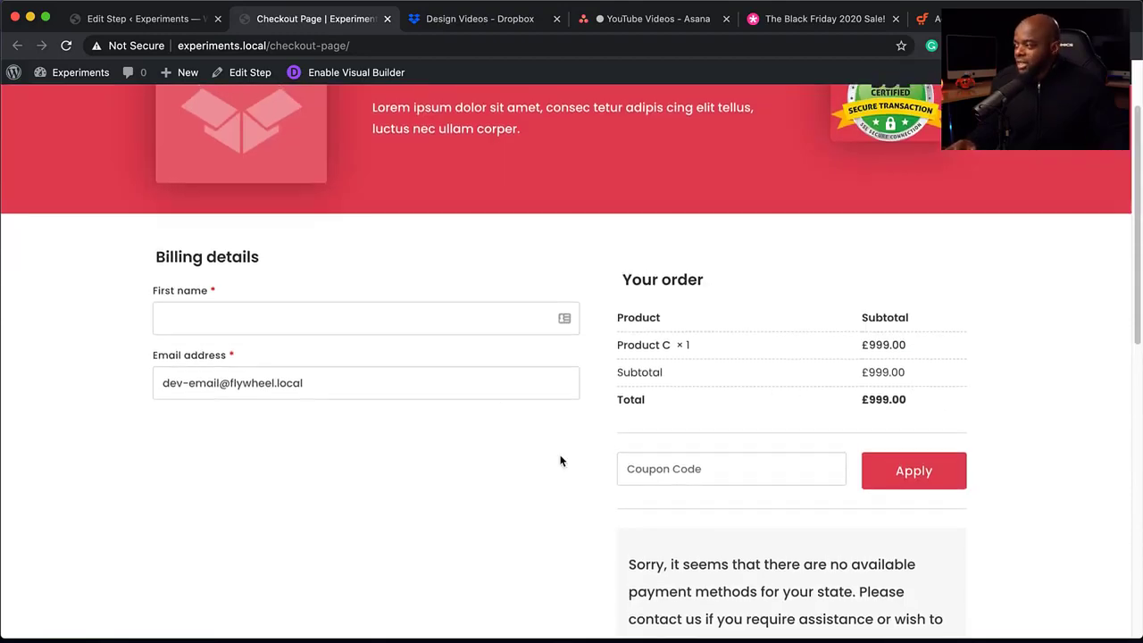
{"action": "scroll", "coordinate": [561, 459], "scroll_direction": "up", "scroll_amount": 2}
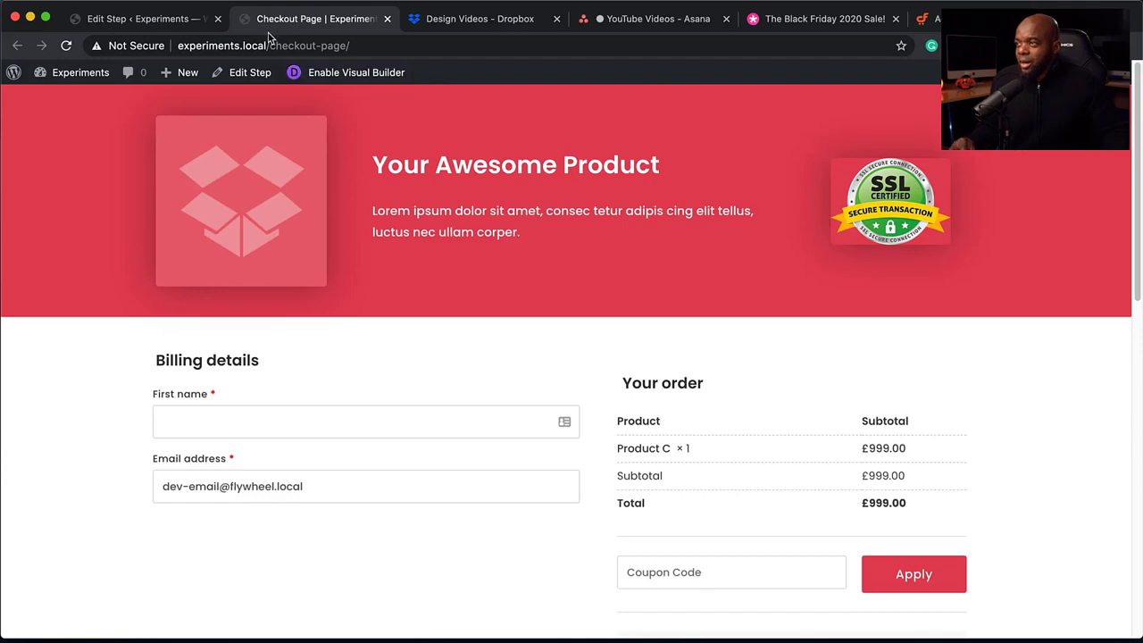
Step: Return to the checkout step's editor and view its product options settings
{"action": "left_click", "coordinate": [182, 20]}
{"action": "scroll", "coordinate": [423, 333], "scroll_direction": "up", "scroll_amount": 6}
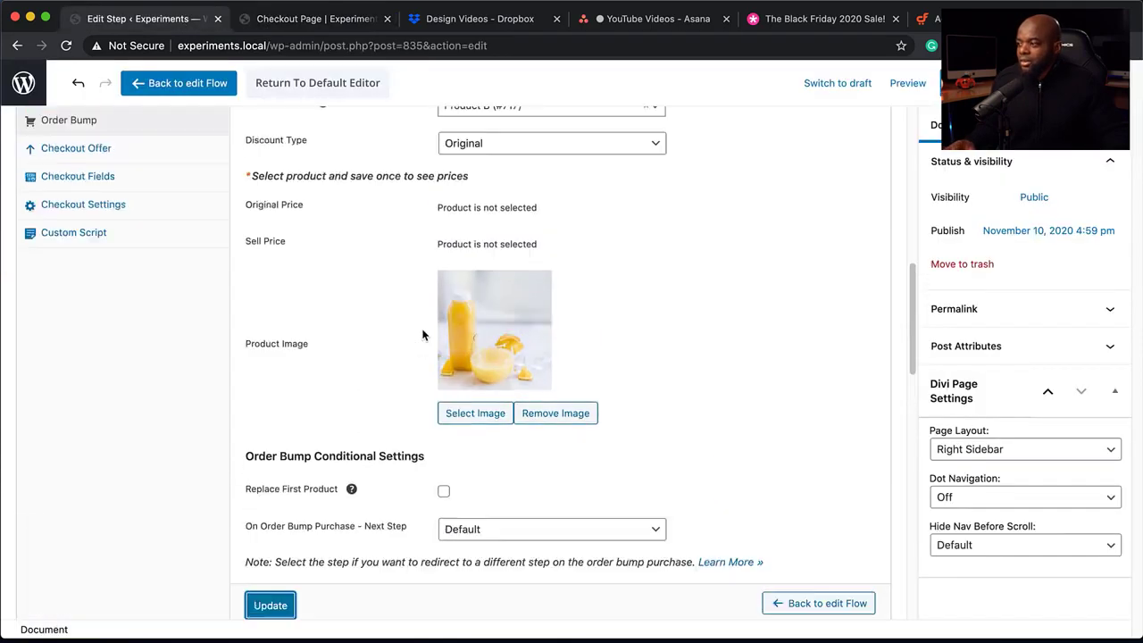
{"action": "scroll", "coordinate": [422, 338], "scroll_direction": "up", "scroll_amount": 1}
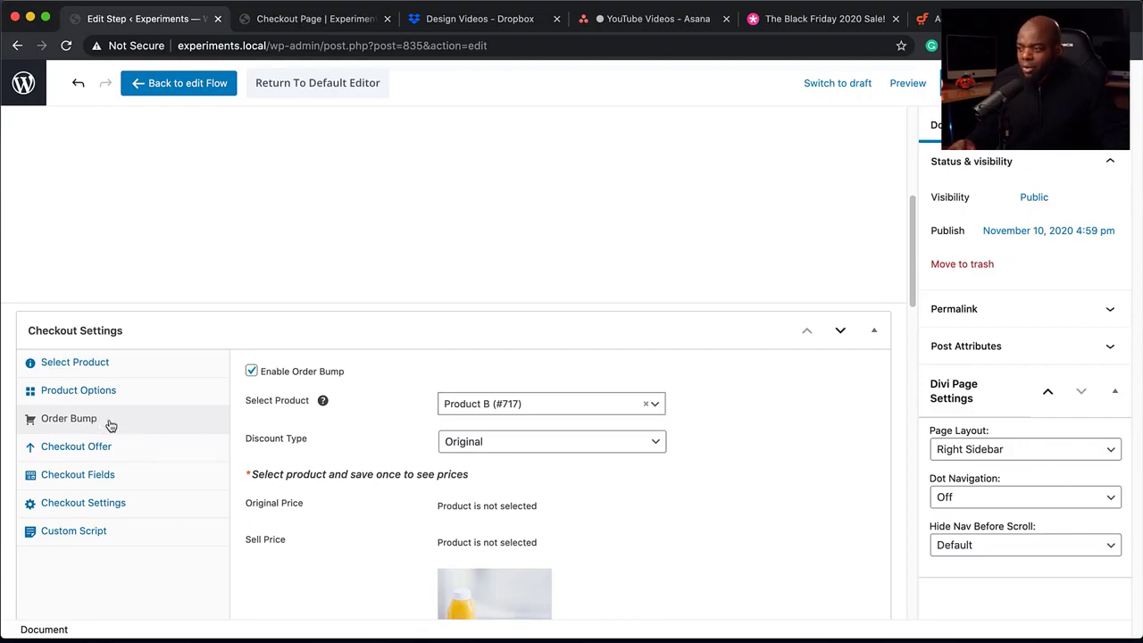
{"action": "left_click", "coordinate": [211, 385]}
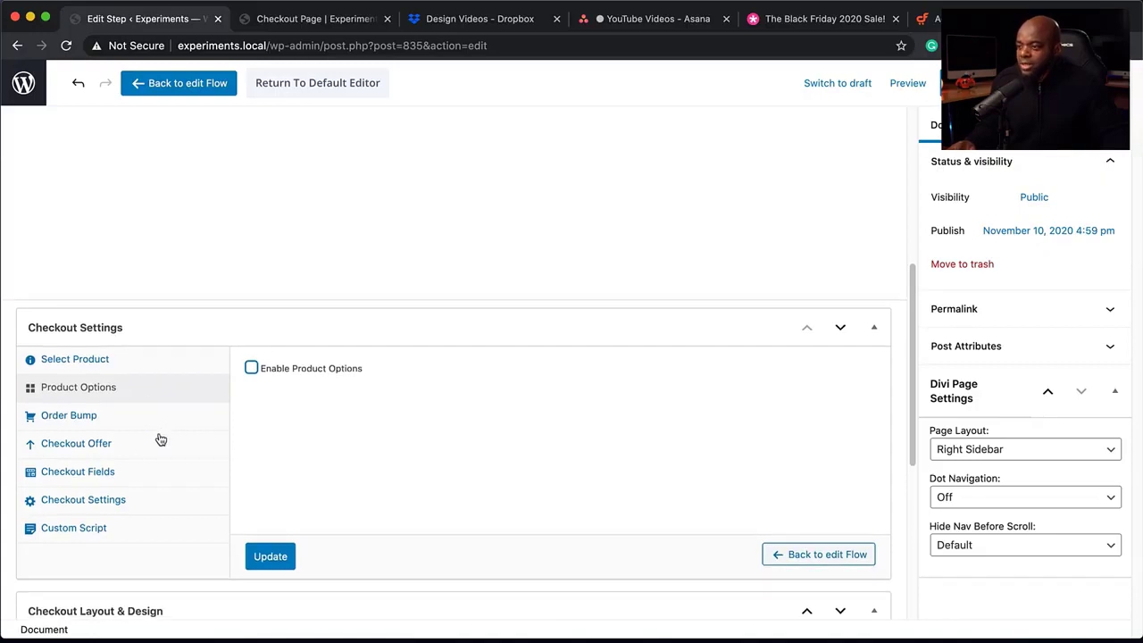
Step: Set the order bump position to After Order in the checkout layout and design settings and update the step
{"action": "scroll", "coordinate": [160, 438], "scroll_direction": "down", "scroll_amount": 2}
{"action": "scroll", "coordinate": [160, 438], "scroll_direction": "down", "scroll_amount": 5}
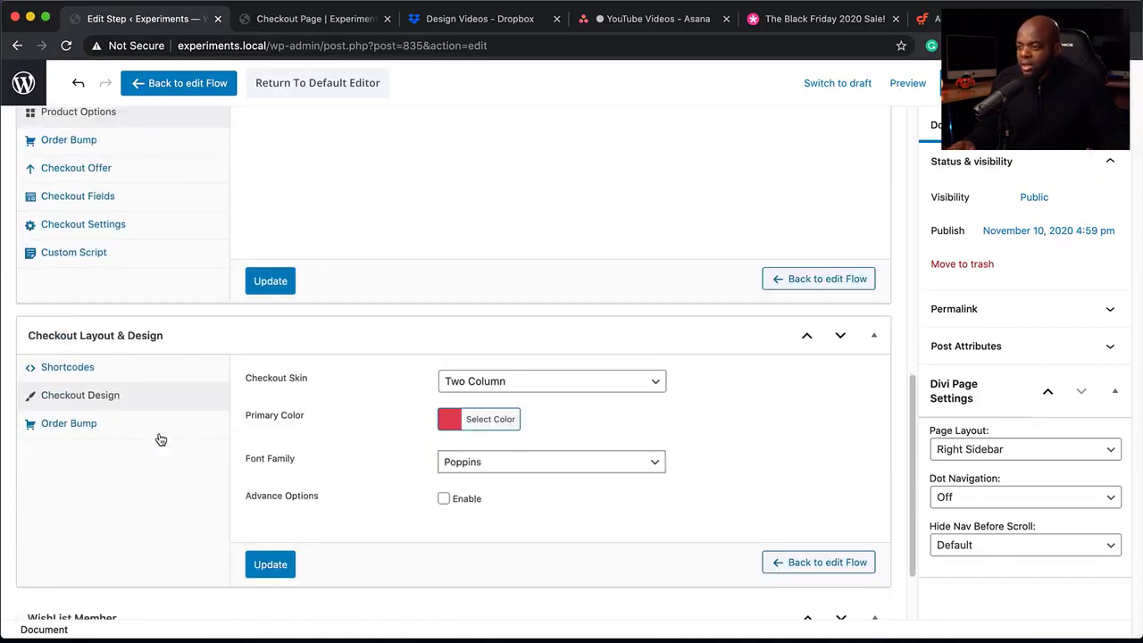
{"action": "left_click", "coordinate": [108, 427]}
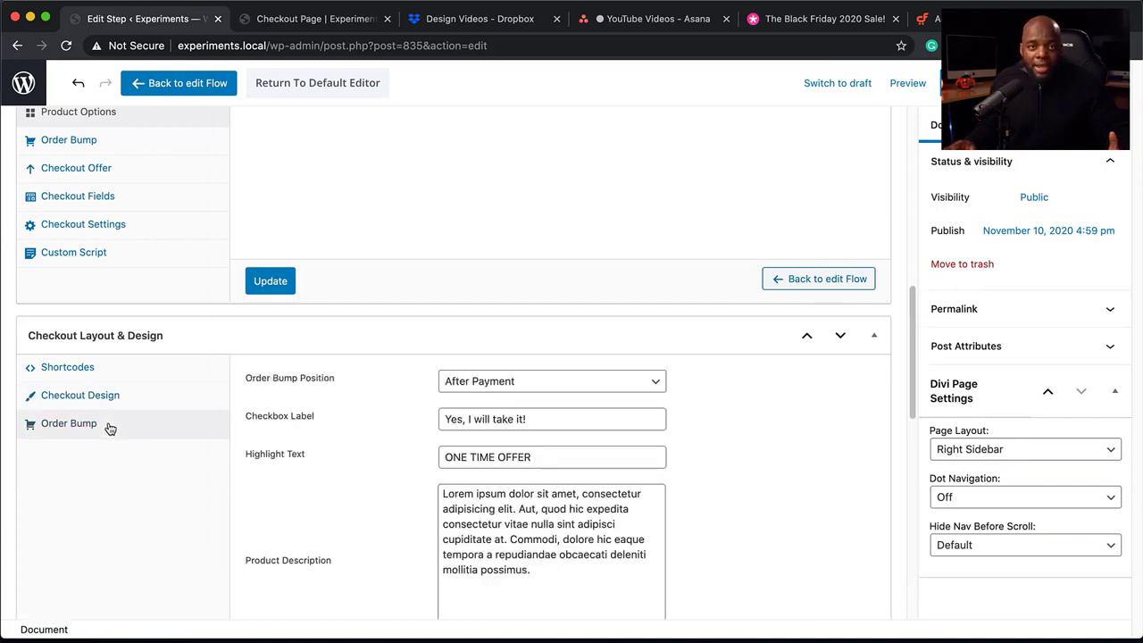
{"action": "scroll", "coordinate": [179, 485], "scroll_direction": "down", "scroll_amount": 1}
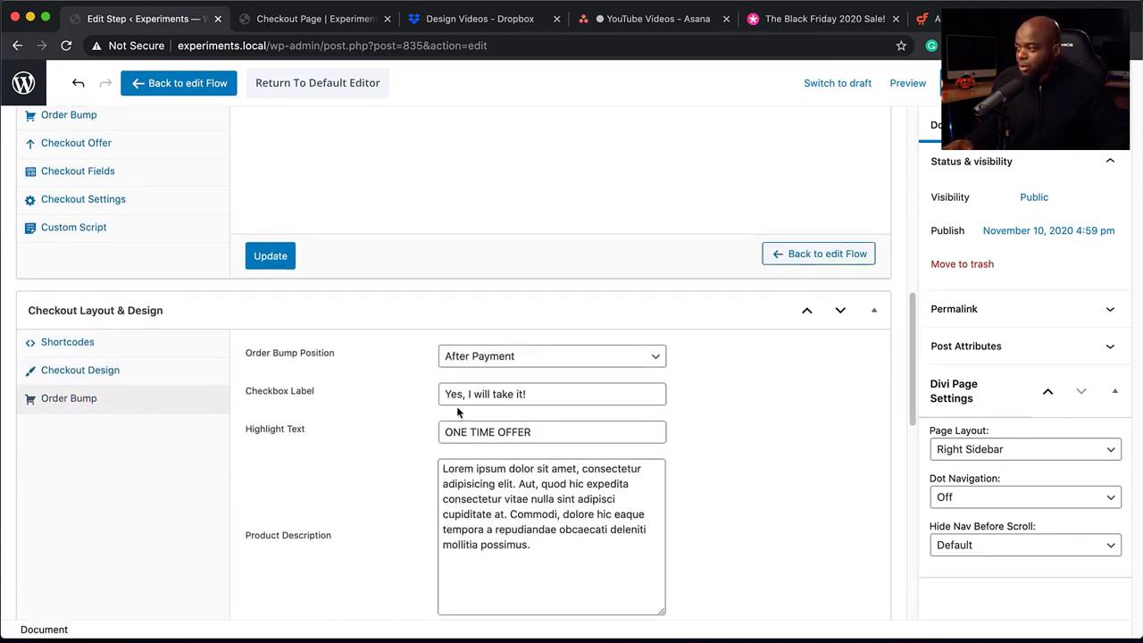
{"action": "left_click", "coordinate": [482, 357]}
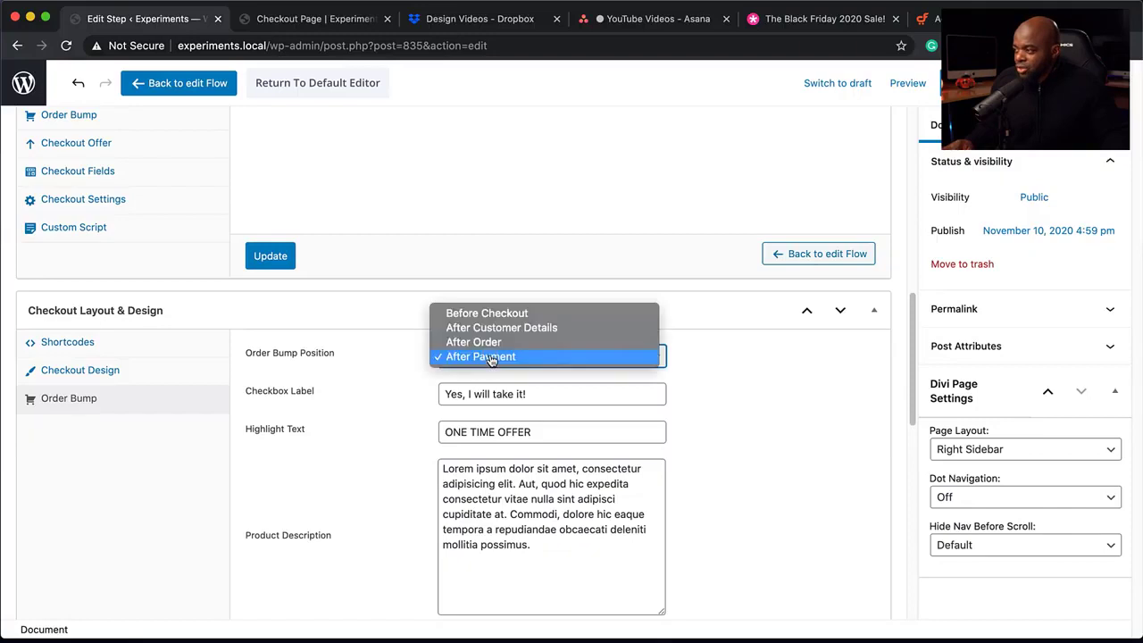
{"action": "left_click", "coordinate": [535, 348]}
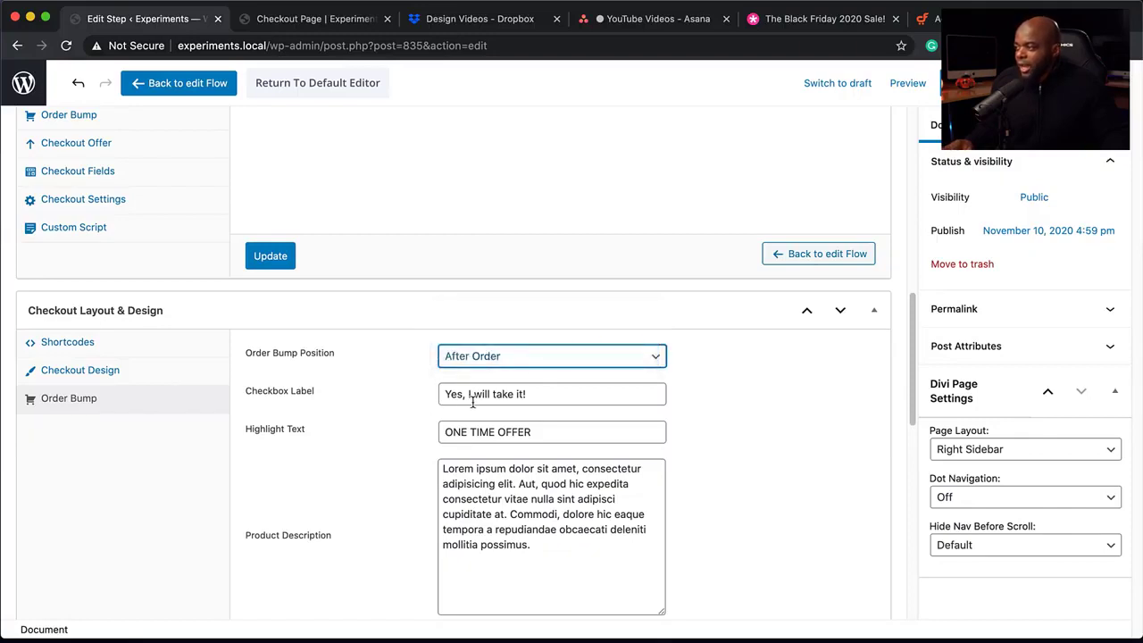
{"action": "left_click", "coordinate": [557, 394]}
{"action": "scroll", "coordinate": [544, 558], "scroll_direction": "down", "scroll_amount": 3}
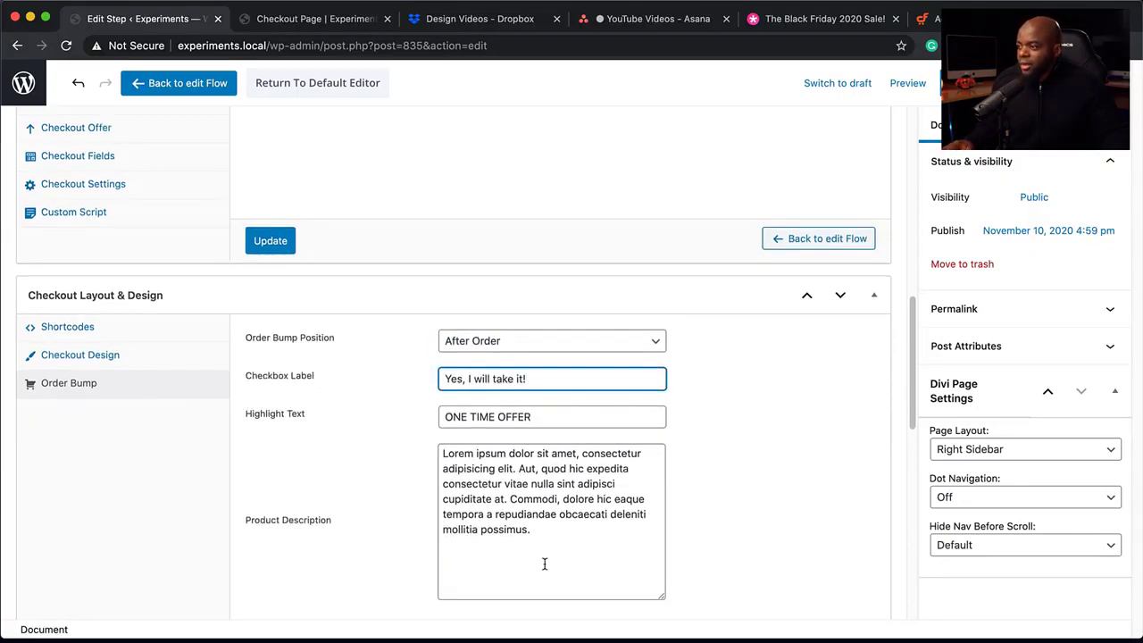
{"action": "scroll", "coordinate": [389, 482], "scroll_direction": "down", "scroll_amount": 10}
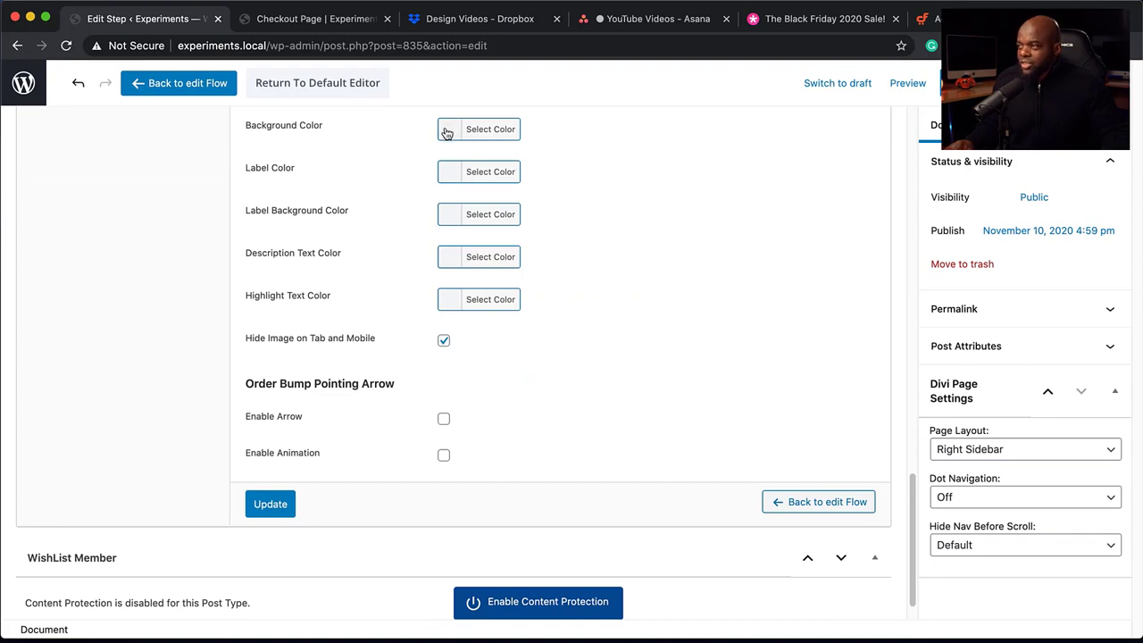
{"action": "scroll", "coordinate": [331, 477], "scroll_direction": "down", "scroll_amount": 1}
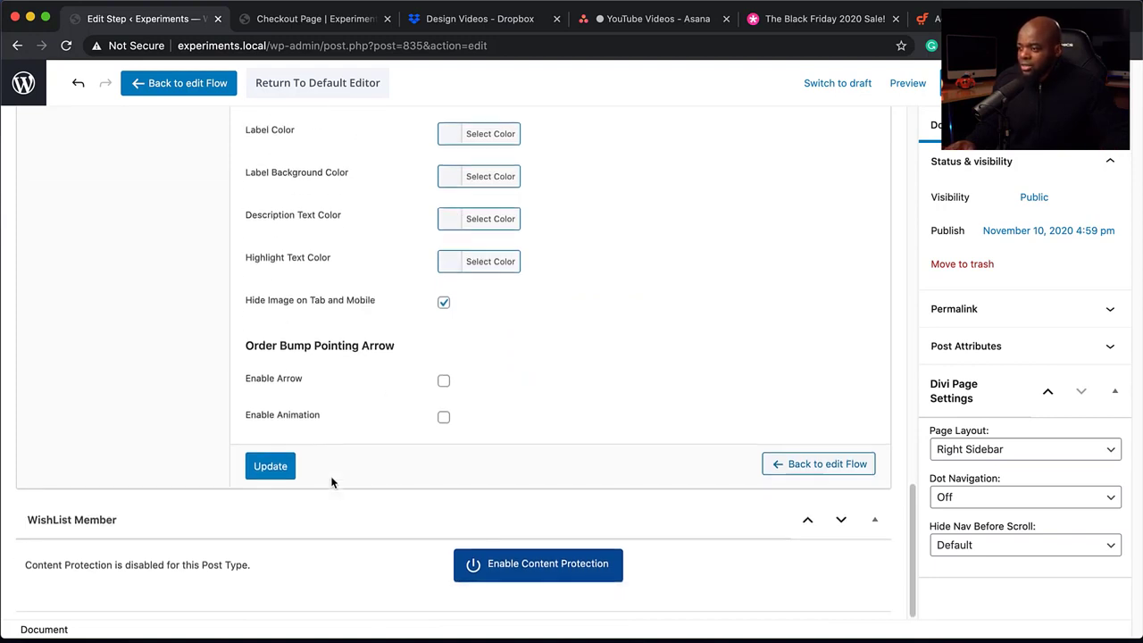
{"action": "left_click", "coordinate": [268, 468]}
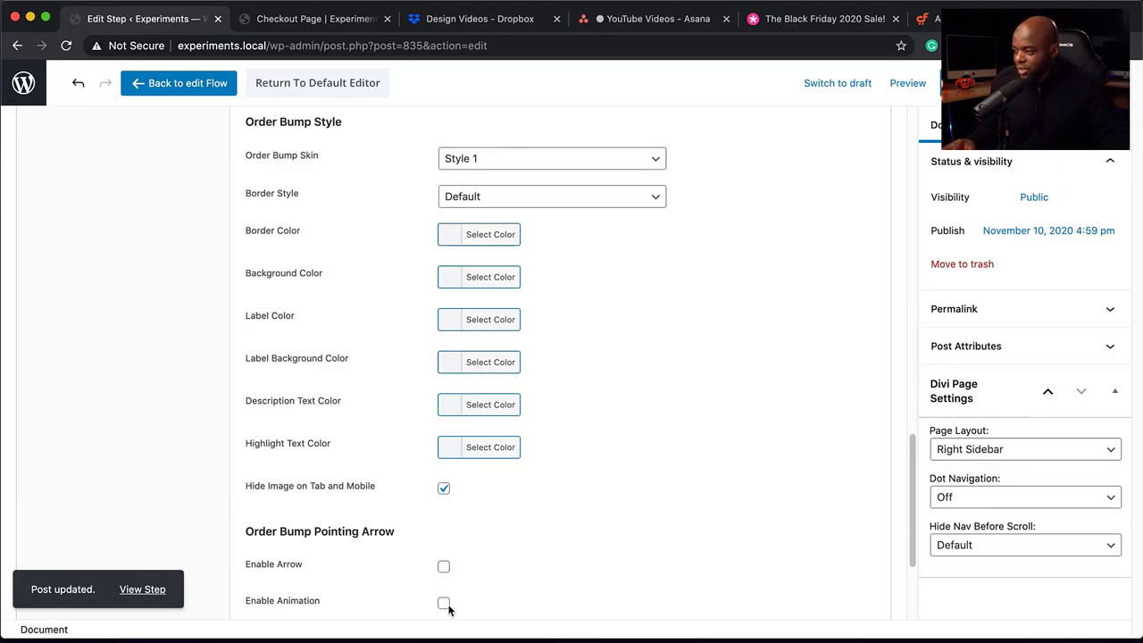
Step: Enable the order bump's pointing arrow and its animation, and update the step
{"action": "scroll", "coordinate": [473, 553], "scroll_direction": "down", "scroll_amount": 2}
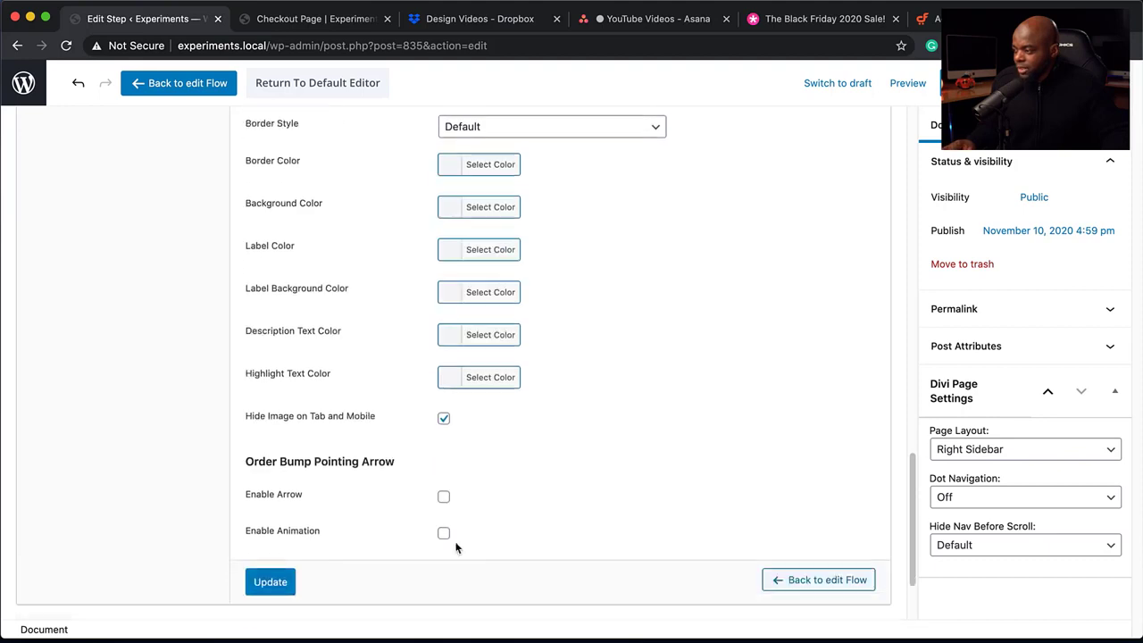
{"action": "left_click", "coordinate": [444, 496]}
{"action": "left_click", "coordinate": [444, 533]}
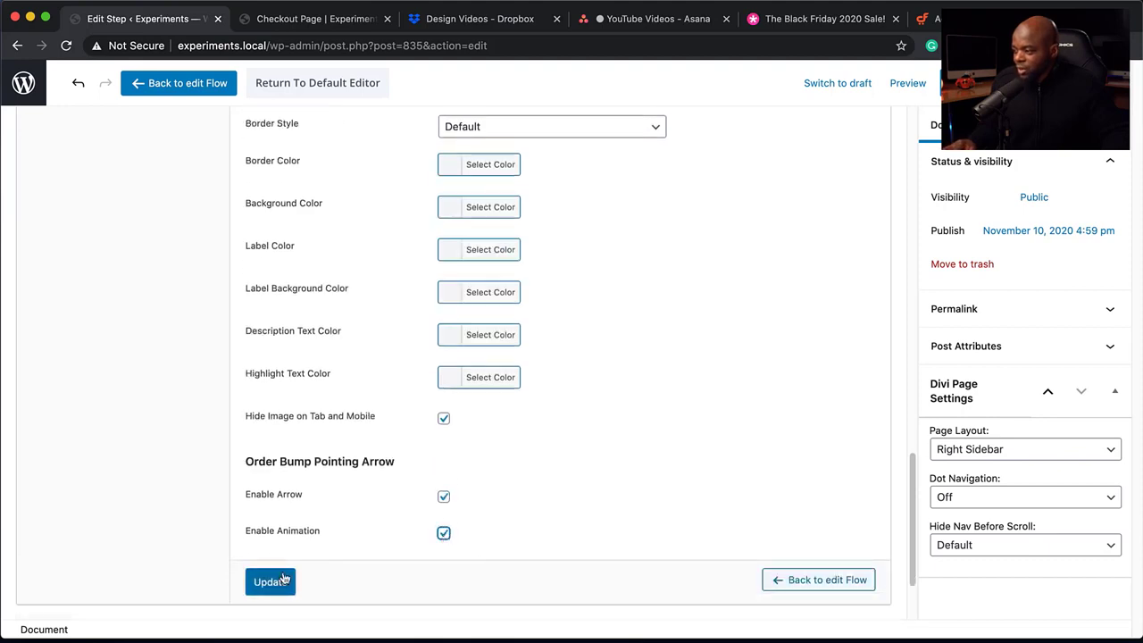
{"action": "left_click", "coordinate": [271, 585]}
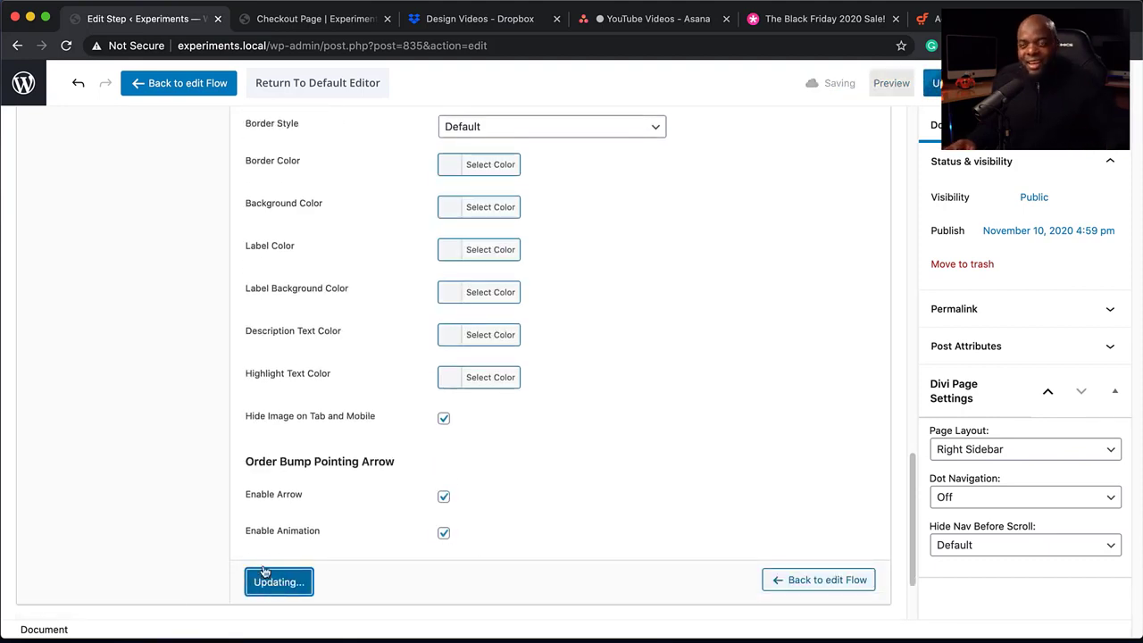
Step: Reload the live checkout page and check the order bump's position and pointing arrow
{"action": "left_click", "coordinate": [313, 17]}
{"action": "left_click", "coordinate": [67, 46]}
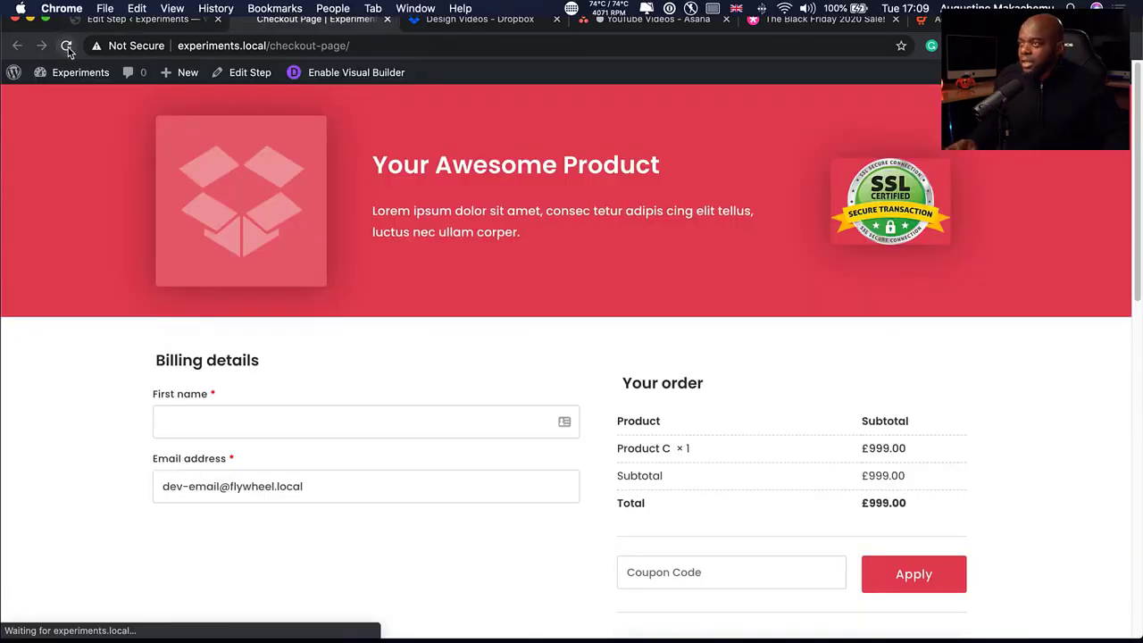
{"action": "scroll", "coordinate": [441, 360], "scroll_direction": "down", "scroll_amount": 5}
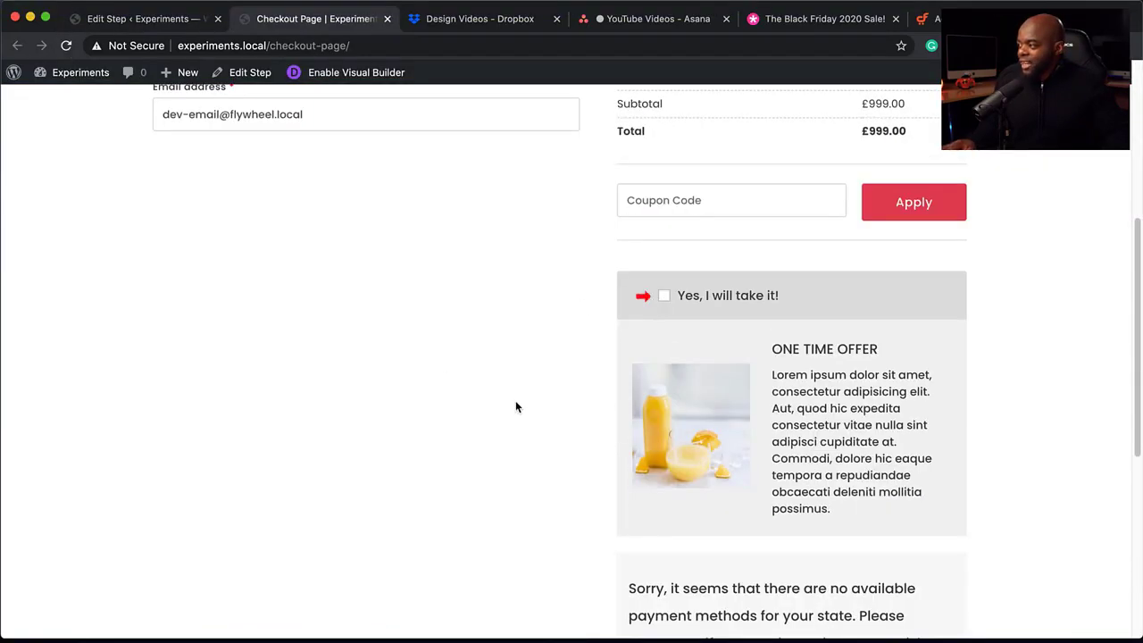
{"action": "scroll", "coordinate": [515, 407], "scroll_direction": "up", "scroll_amount": 3}
{"action": "scroll", "coordinate": [515, 407], "scroll_direction": "up", "scroll_amount": 6}
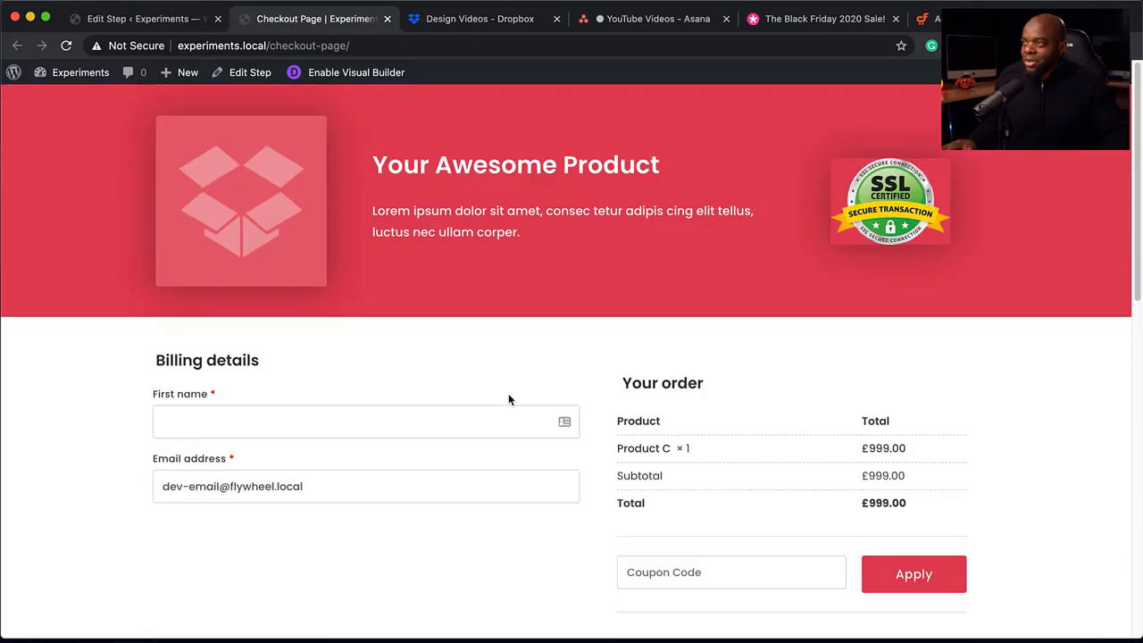
Step: Go back from the checkout step's editor to the Product Funnel flow, view its analytics report and close the report
{"action": "left_click", "coordinate": [178, 18]}
{"action": "scroll", "coordinate": [202, 360], "scroll_direction": "up", "scroll_amount": 15}
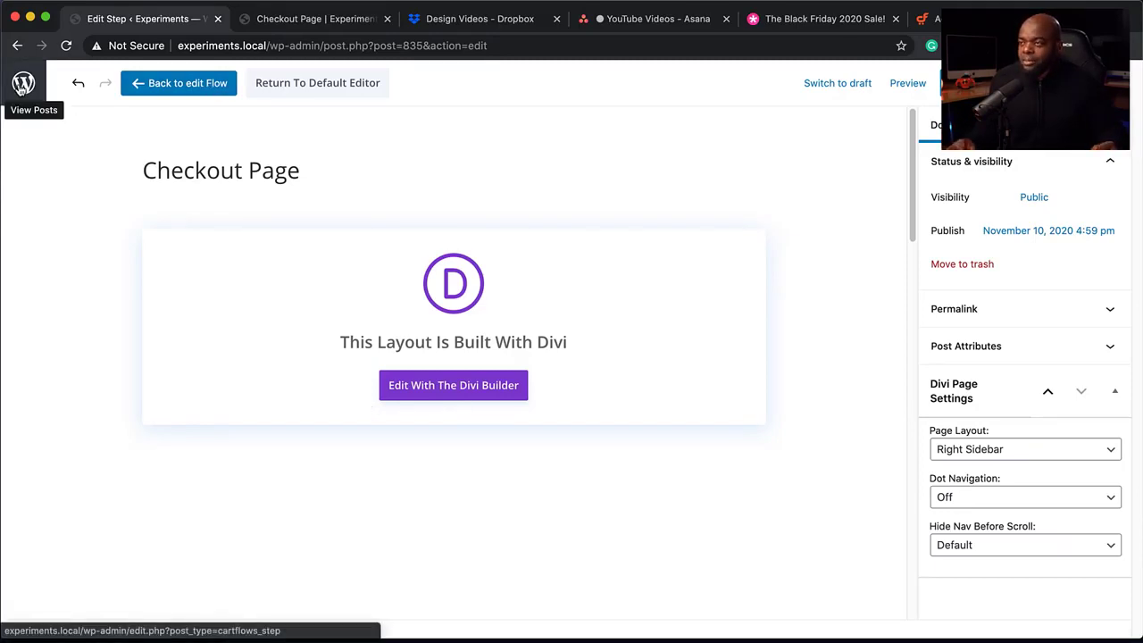
{"action": "left_click", "coordinate": [21, 85]}
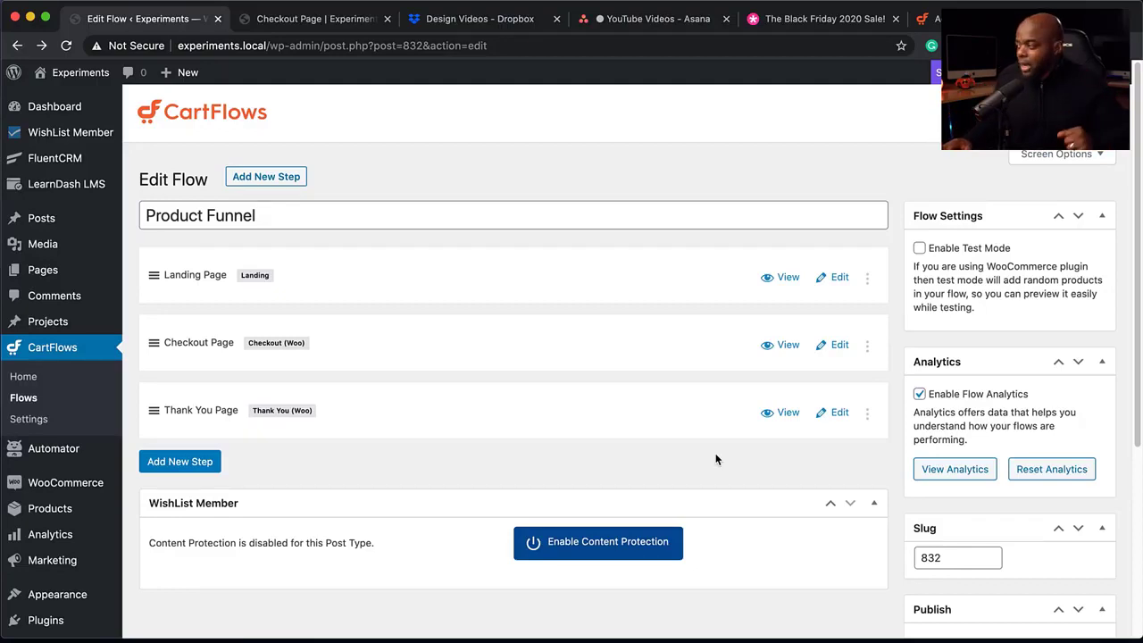
{"action": "left_click", "coordinate": [955, 474]}
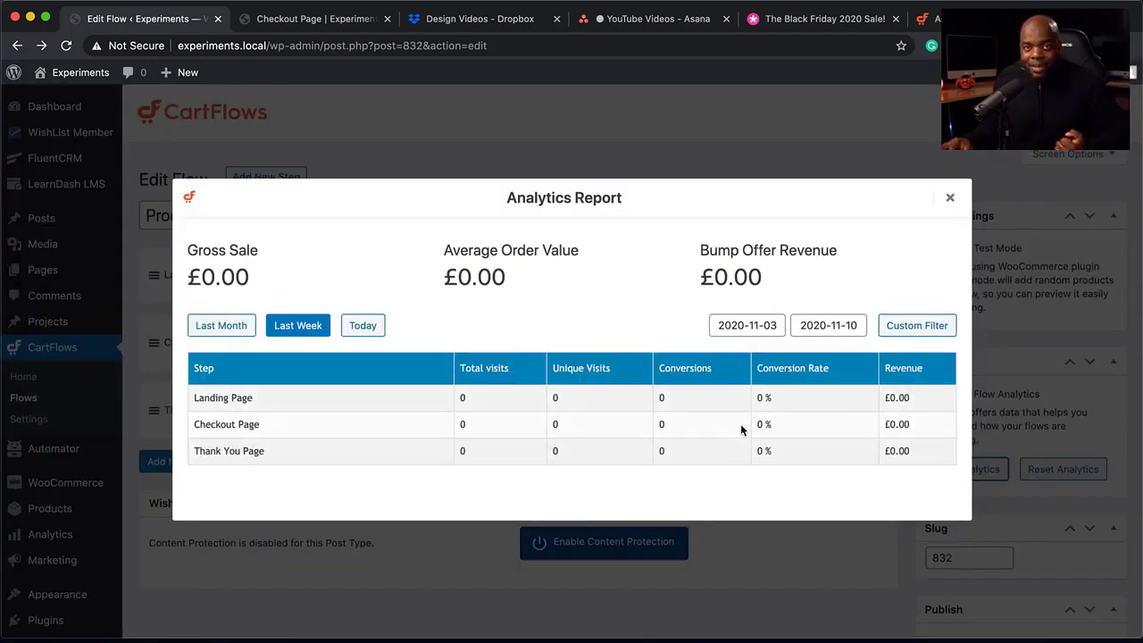
{"action": "left_click", "coordinate": [950, 199]}
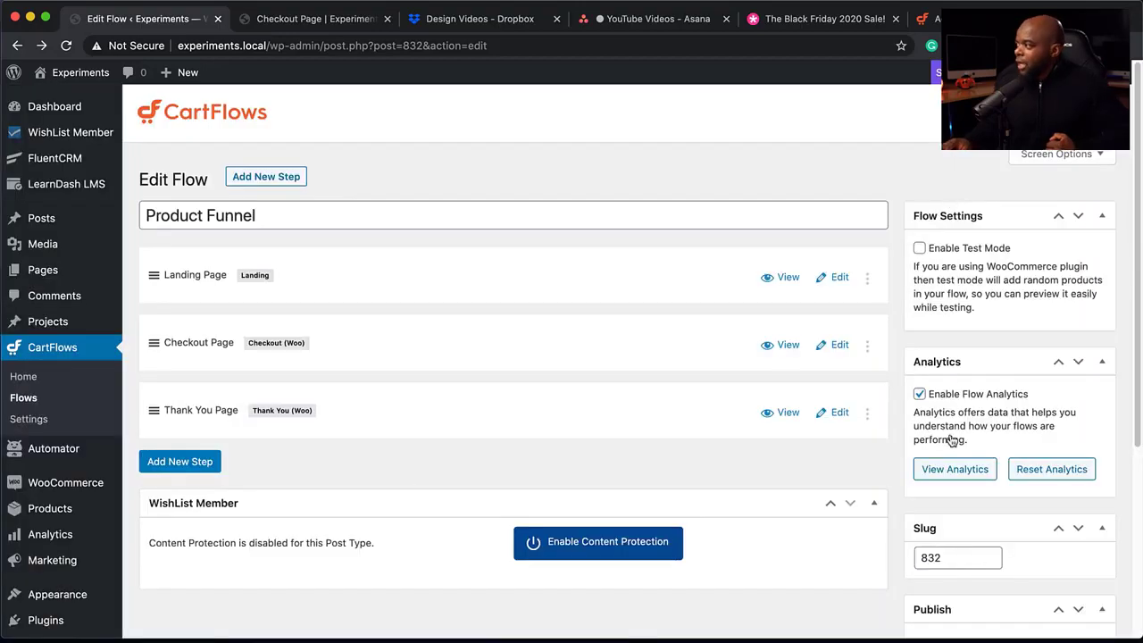